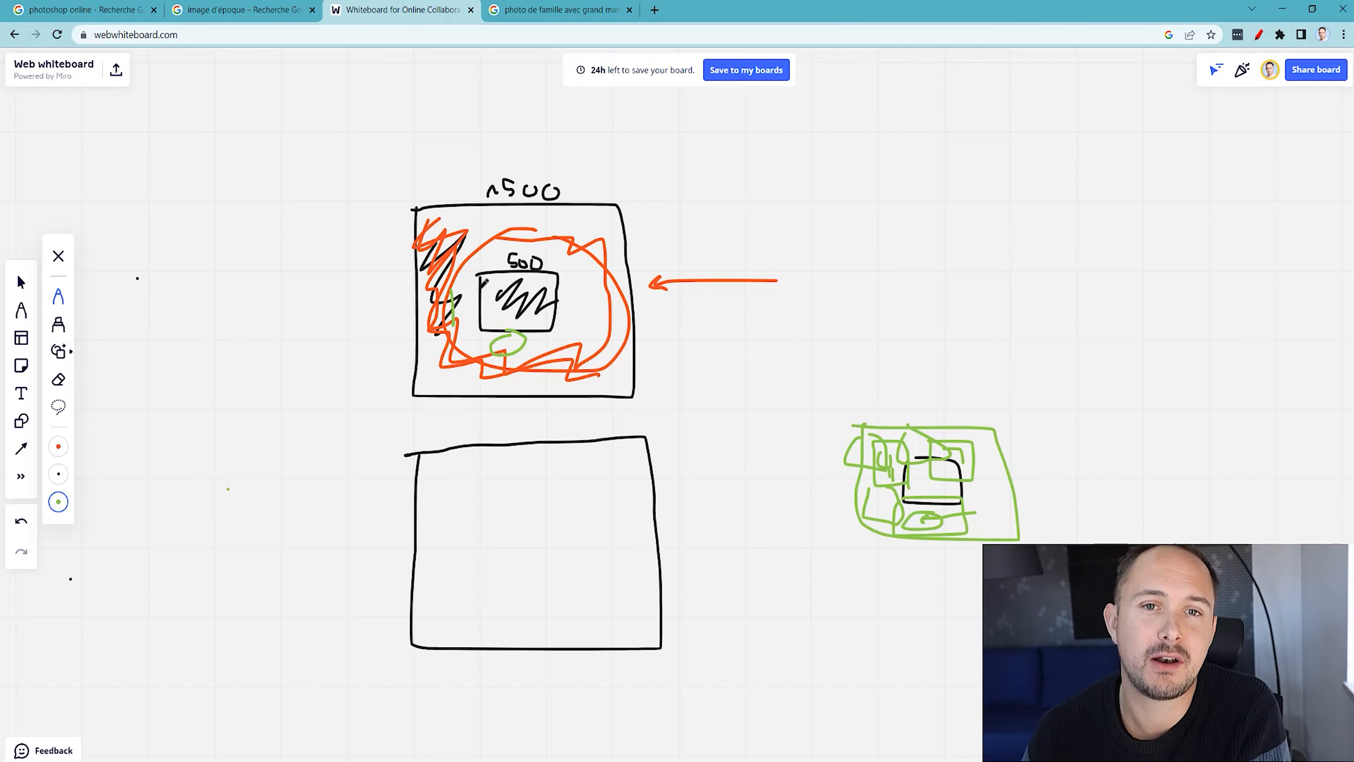
Step: Save the Actu.fr photo of two grandmothers with a couple and baby from Google Images to Téléchargements as lucette-albatros.jpg
left_click(560, 9)
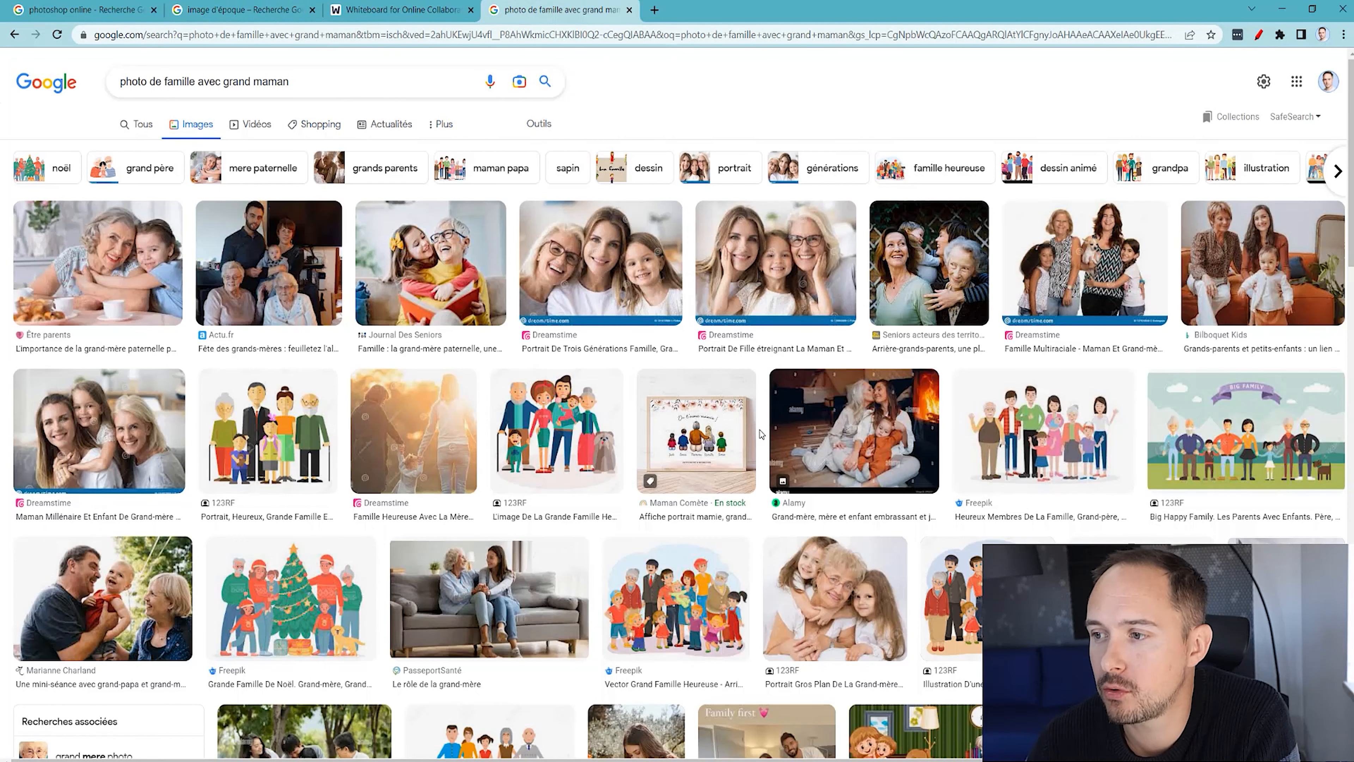
left_click(299, 286)
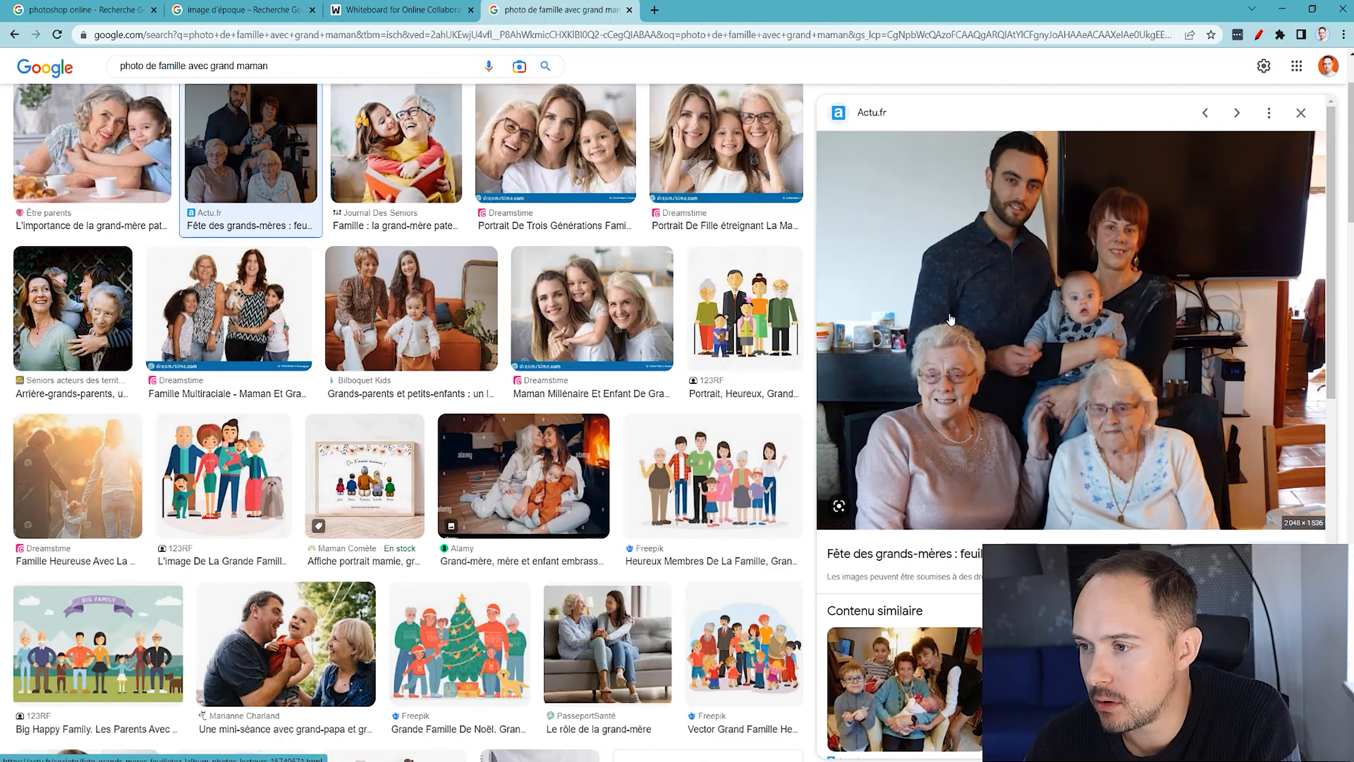
right_click(975, 317)
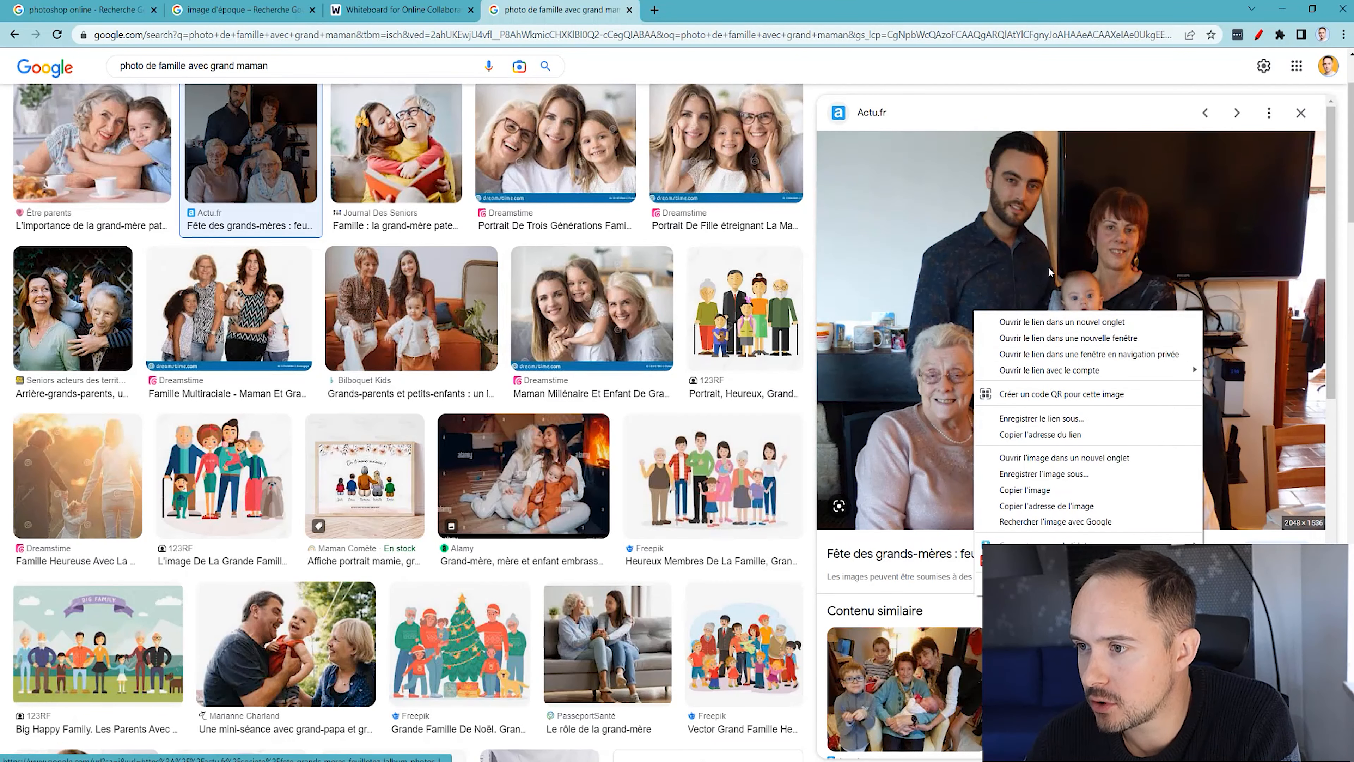
left_click(1083, 474)
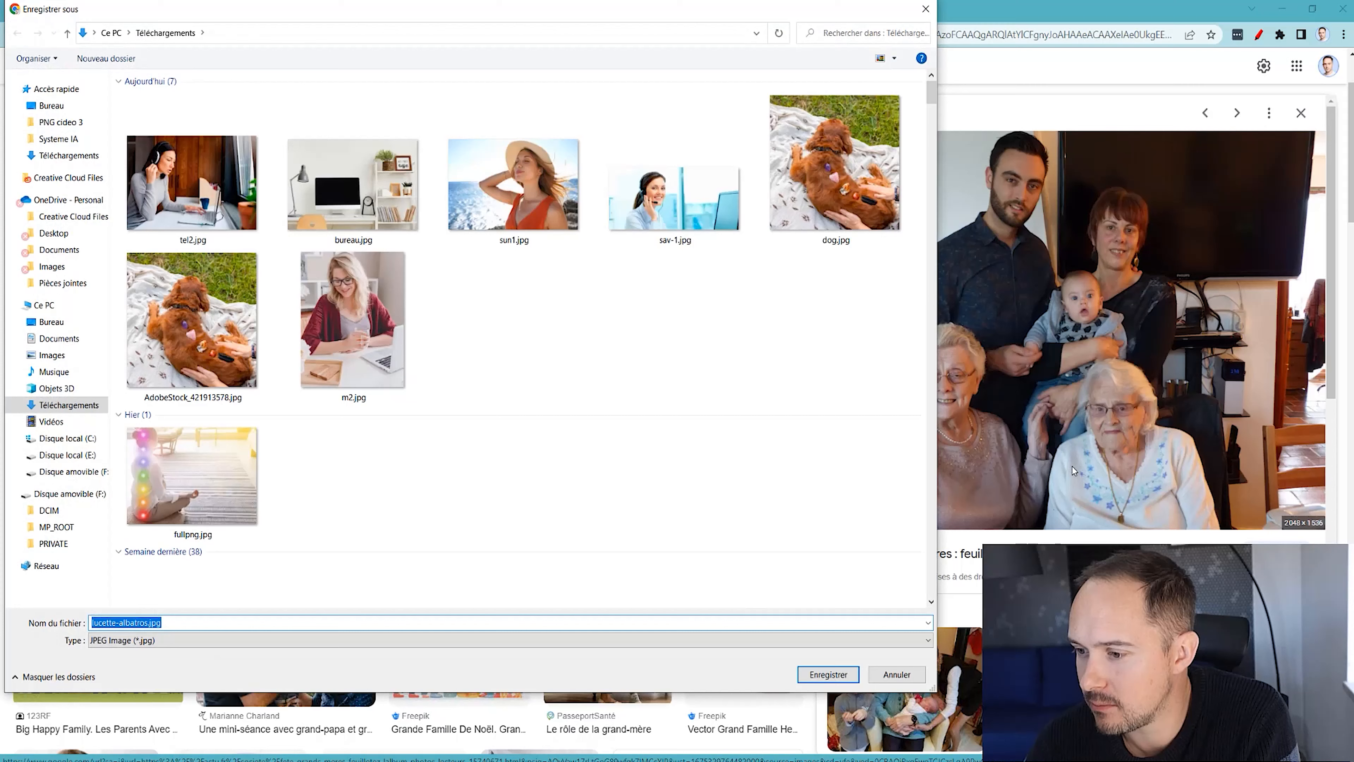
left_click(828, 674)
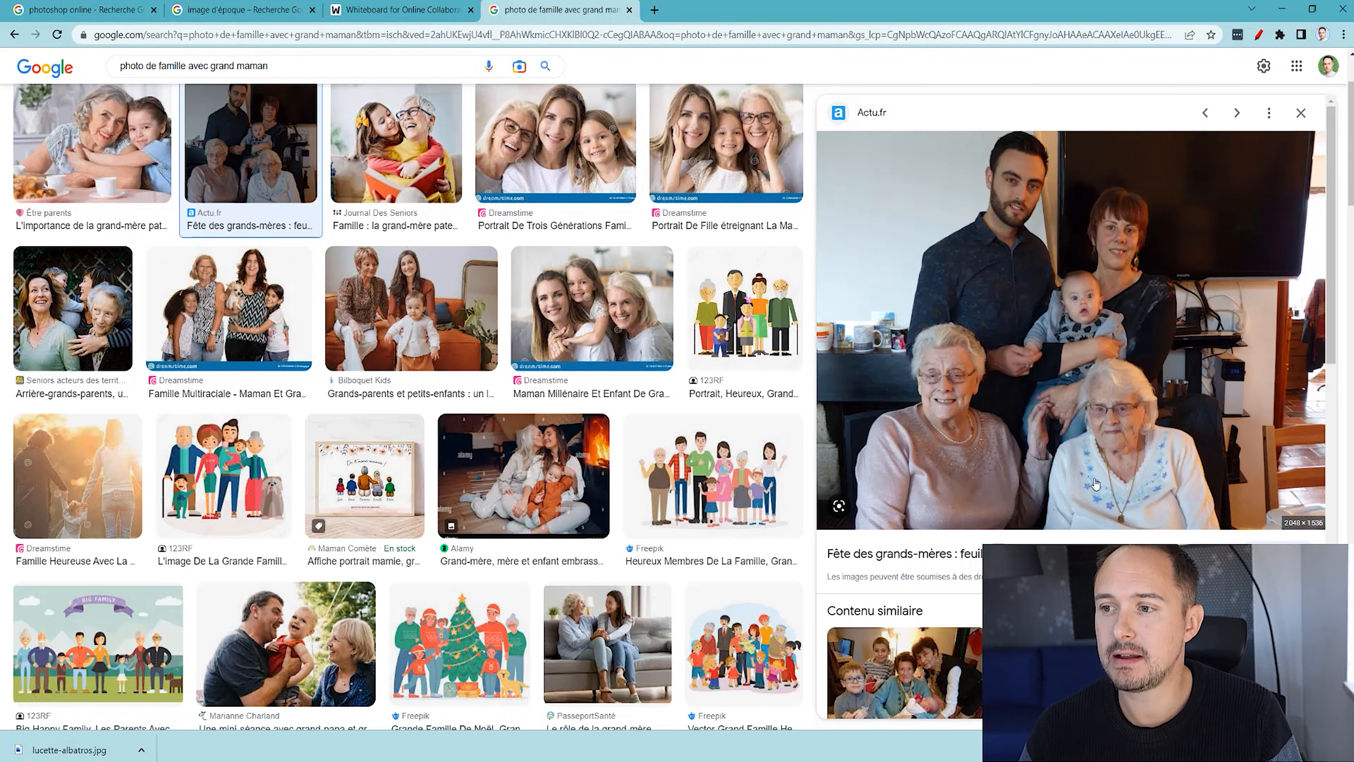
Step: Switch to the "photoshop online" search results, open the Photopea editor, and dismiss the translation offer
left_click(82, 9)
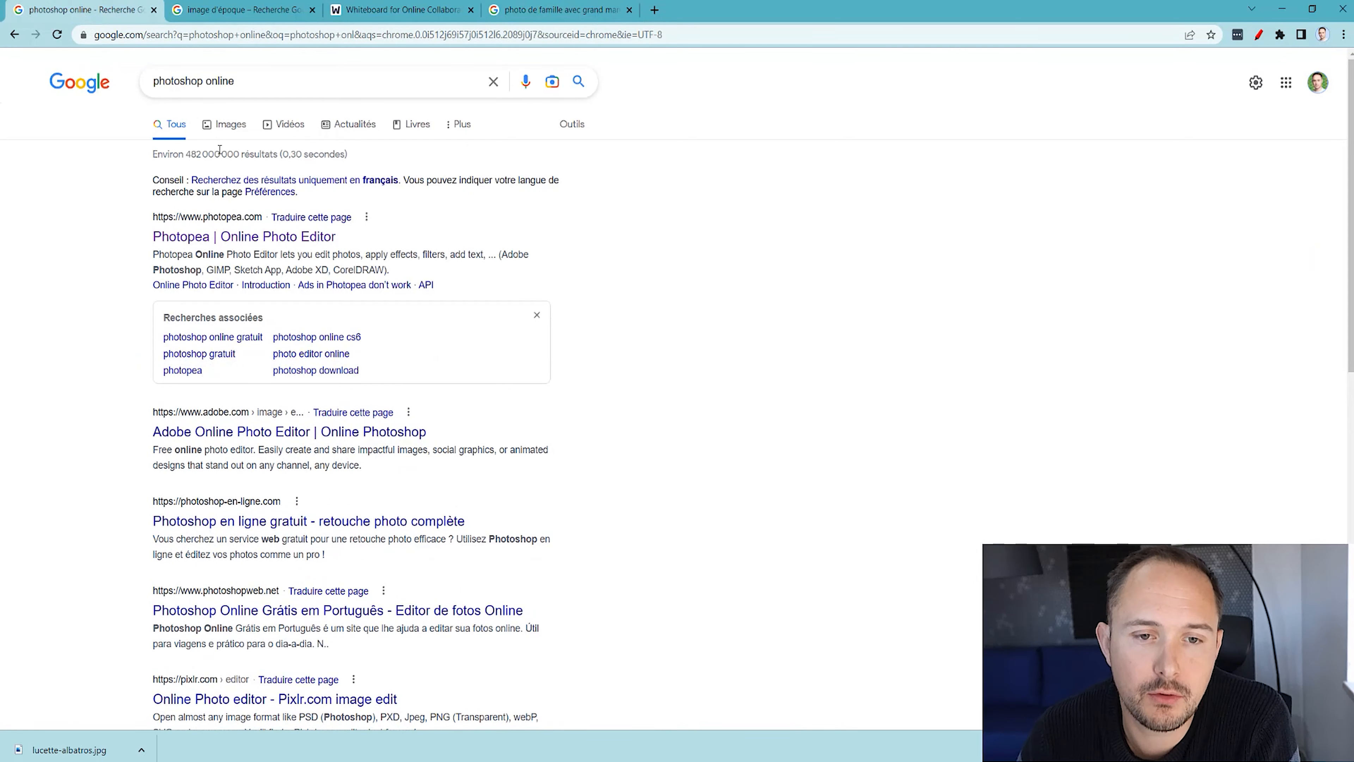
left_click(272, 239)
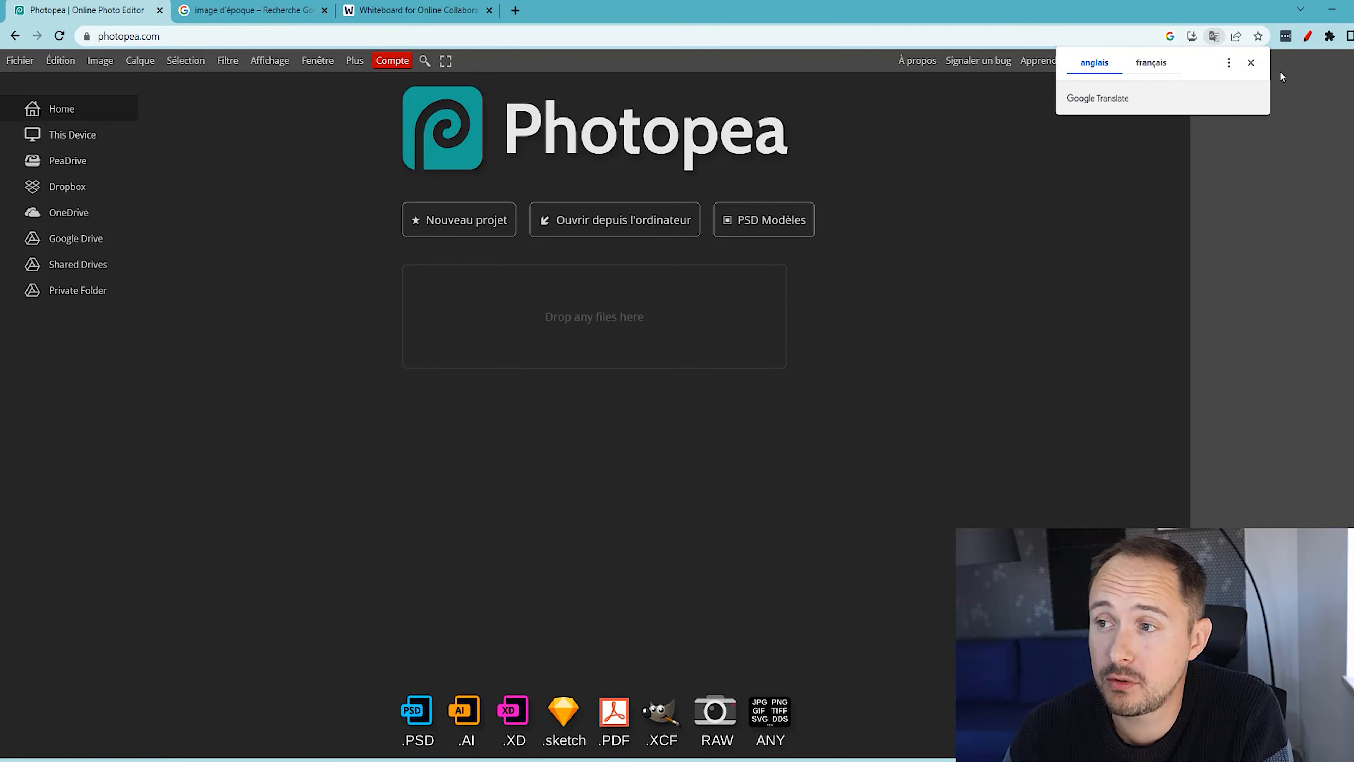
left_click(1257, 62)
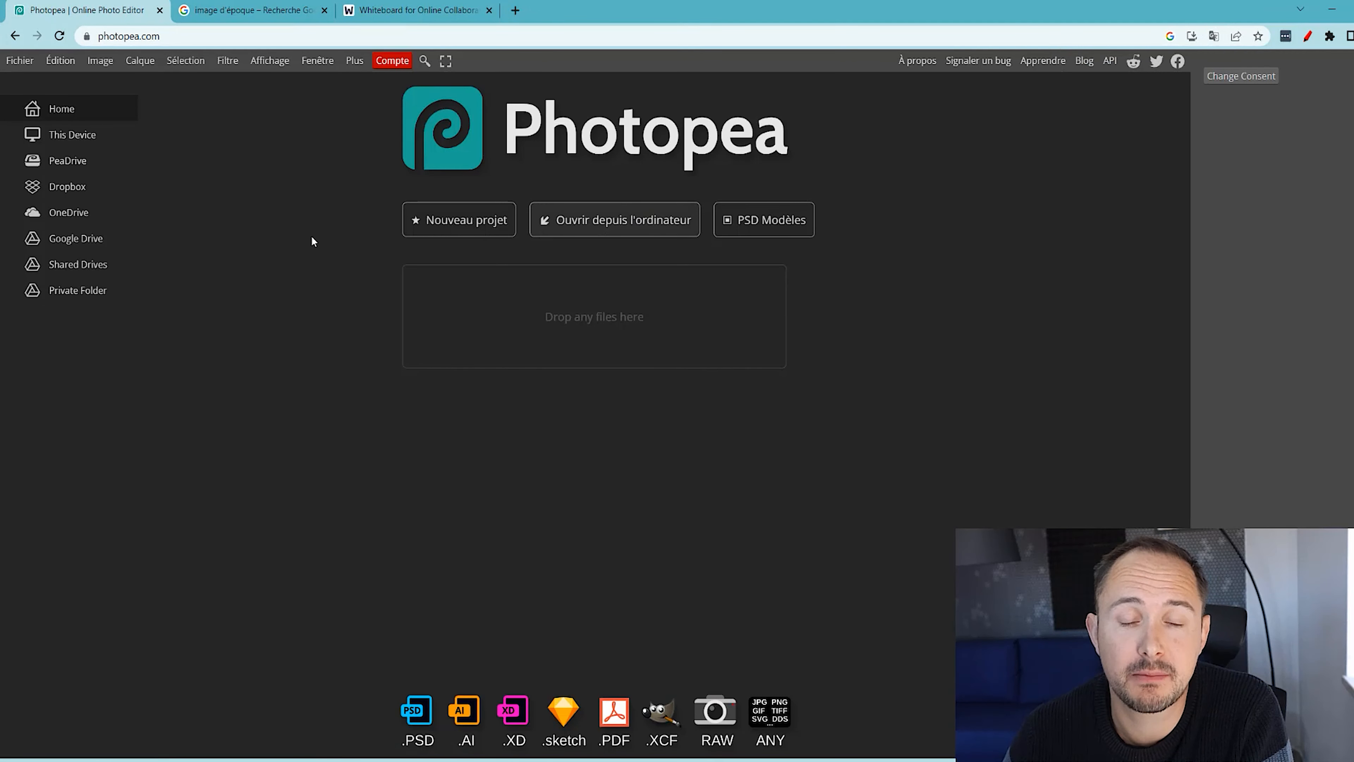
Step: Open lucette-albatros.jpg from the Téléchargements folder in the editor
left_click(16, 63)
left_click(28, 105)
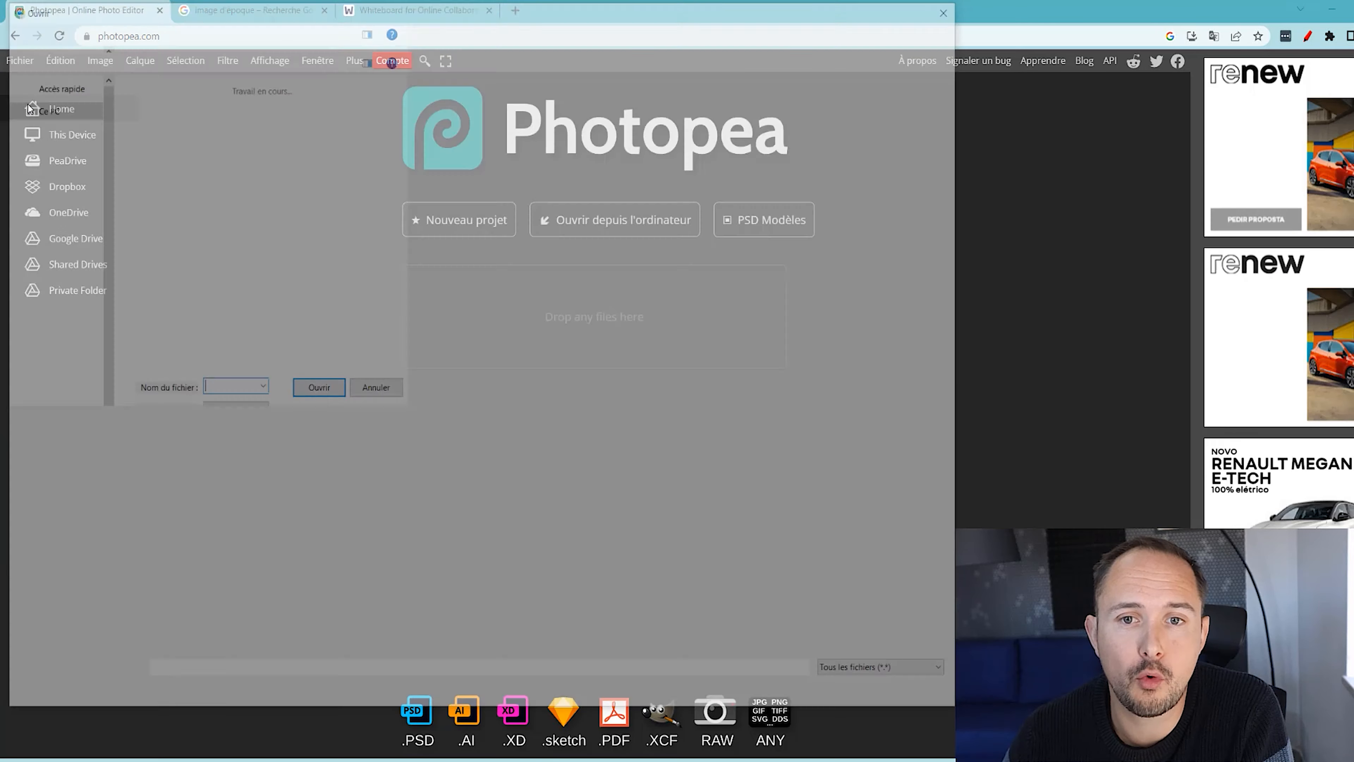
left_click(214, 212)
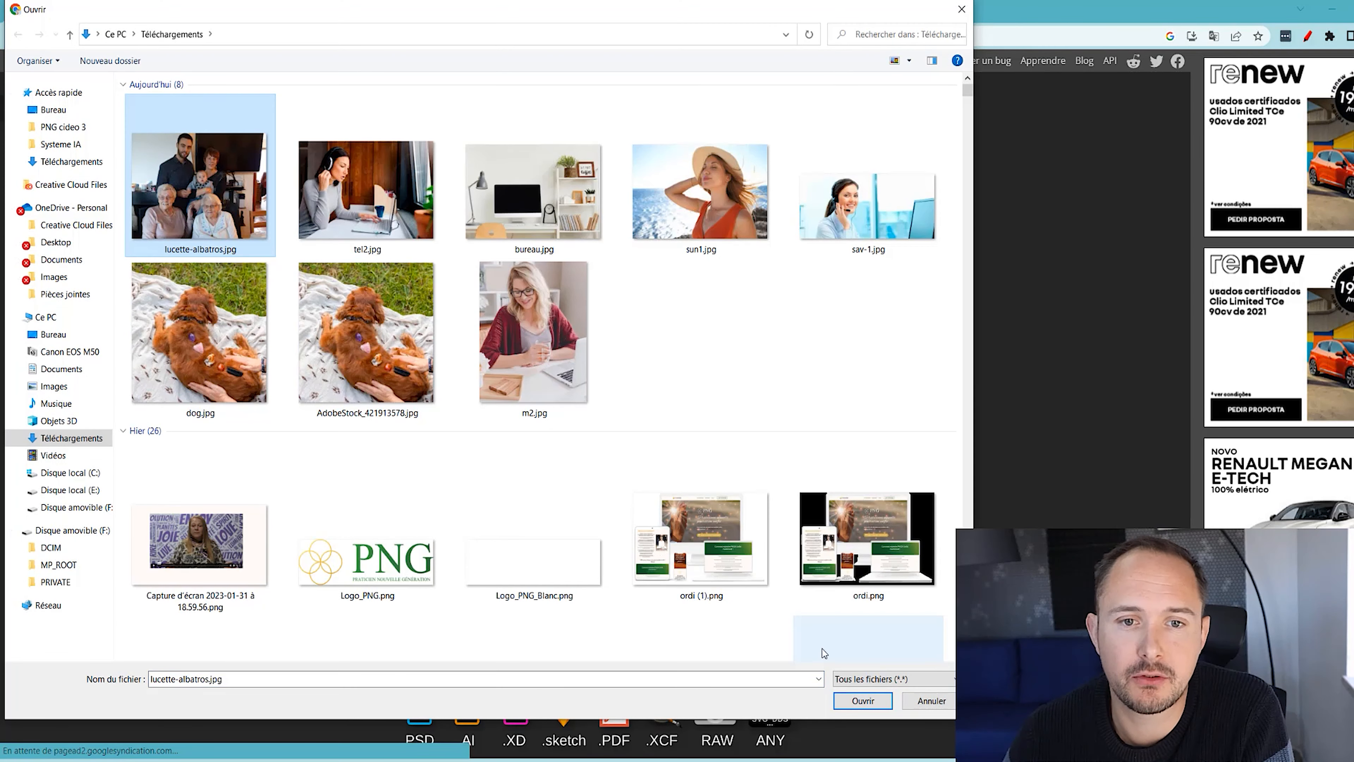
left_click(849, 700)
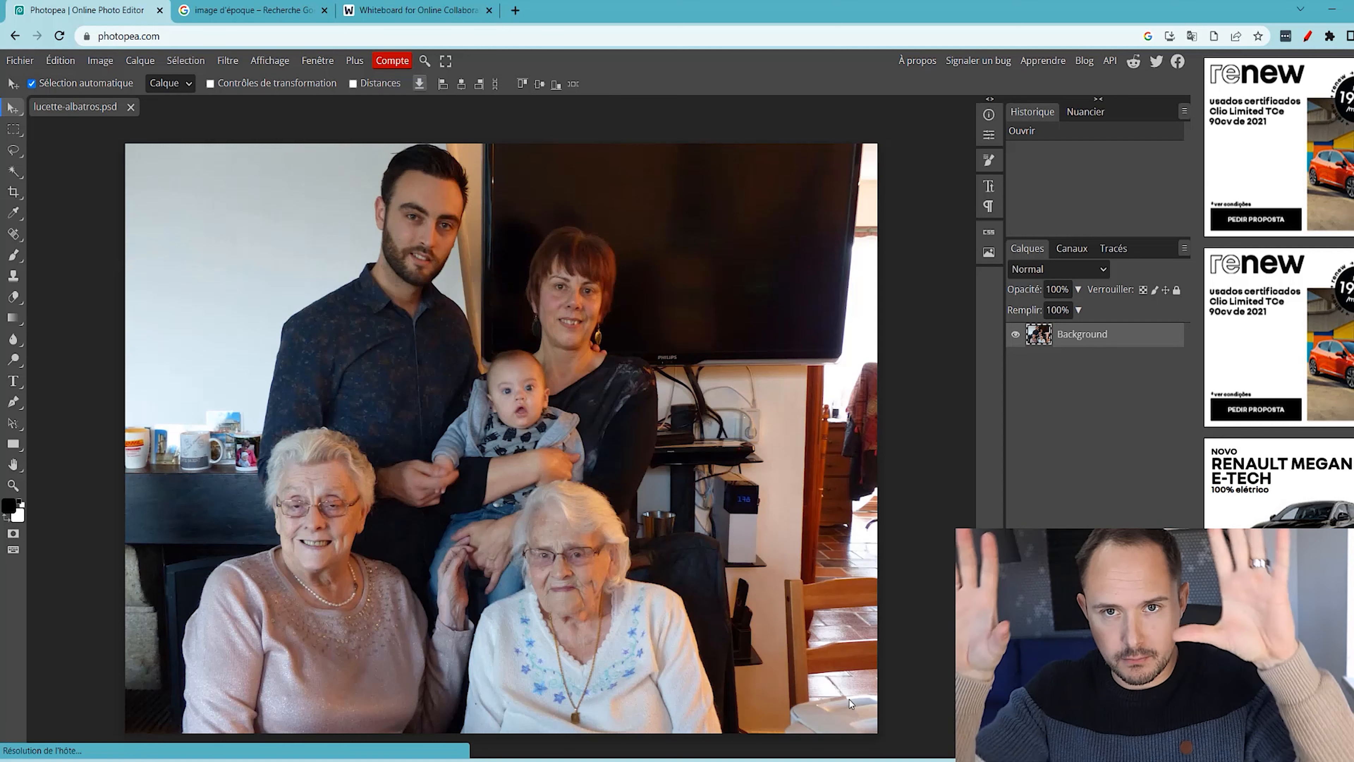
Step: Consult the image-size sketch on the web whiteboard and return to the family photo in Photopea
left_click(418, 11)
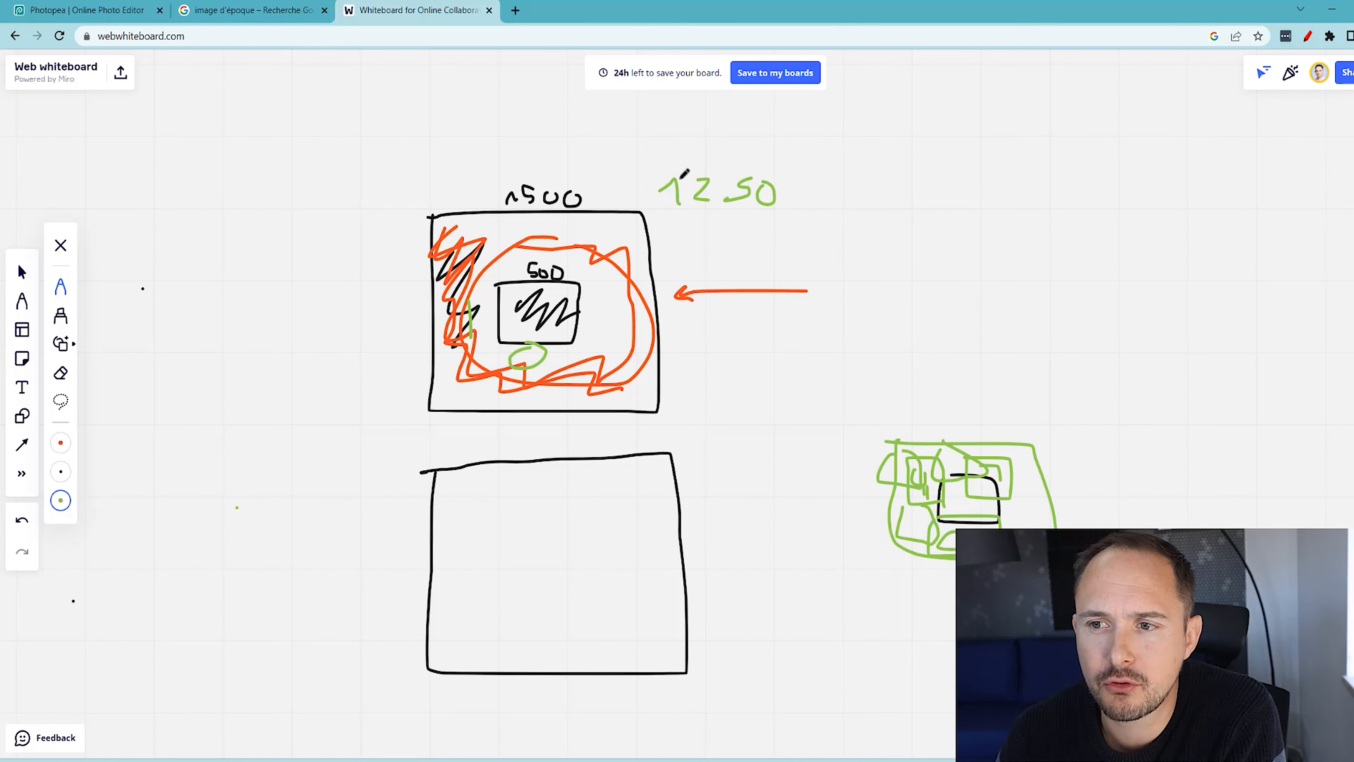
left_click(107, 12)
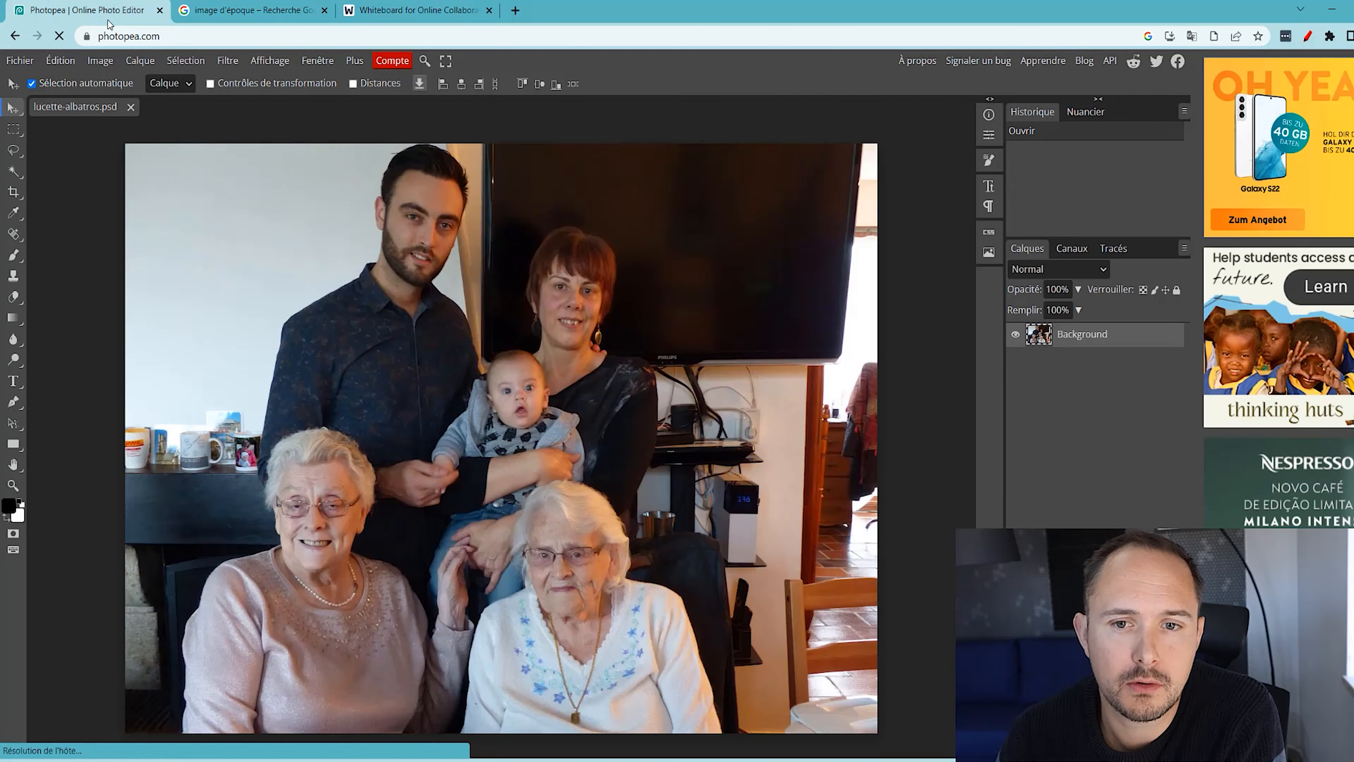
left_click(97, 62)
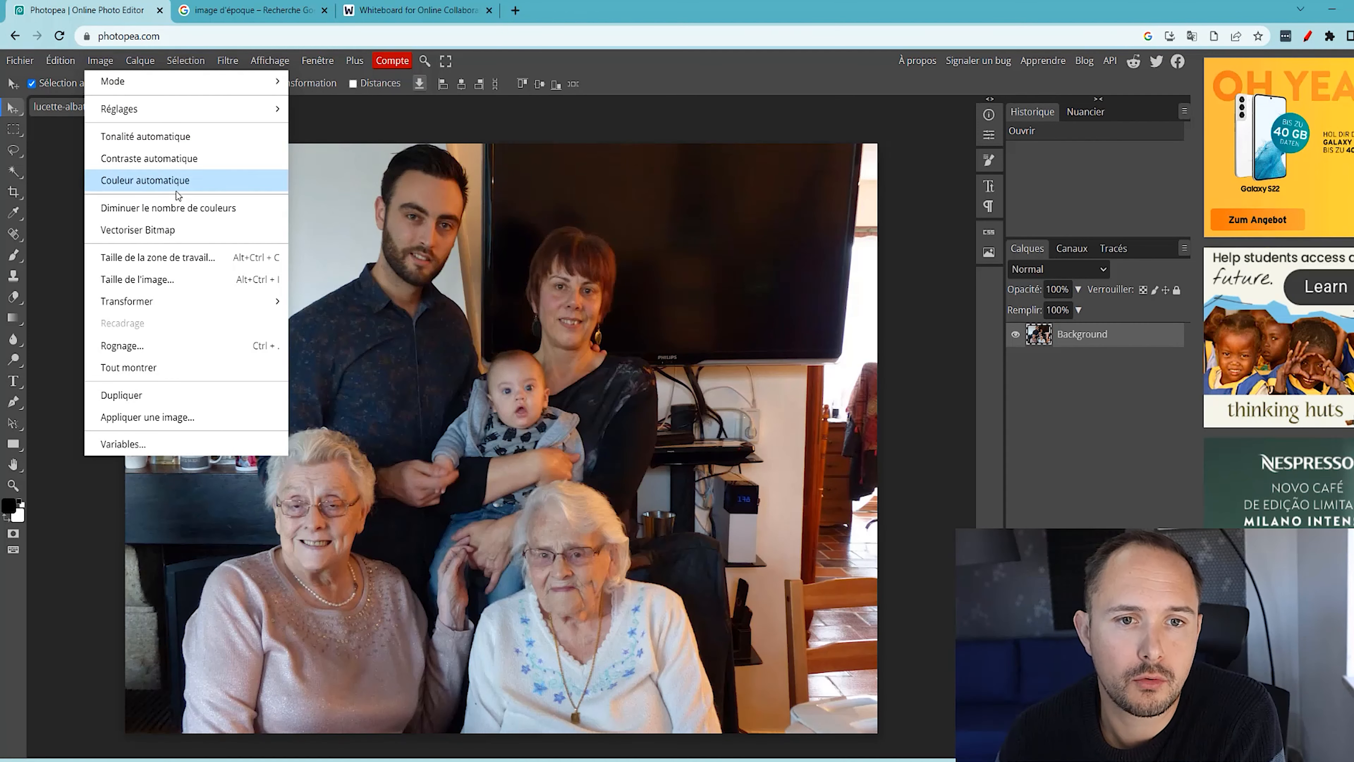
left_click(179, 280)
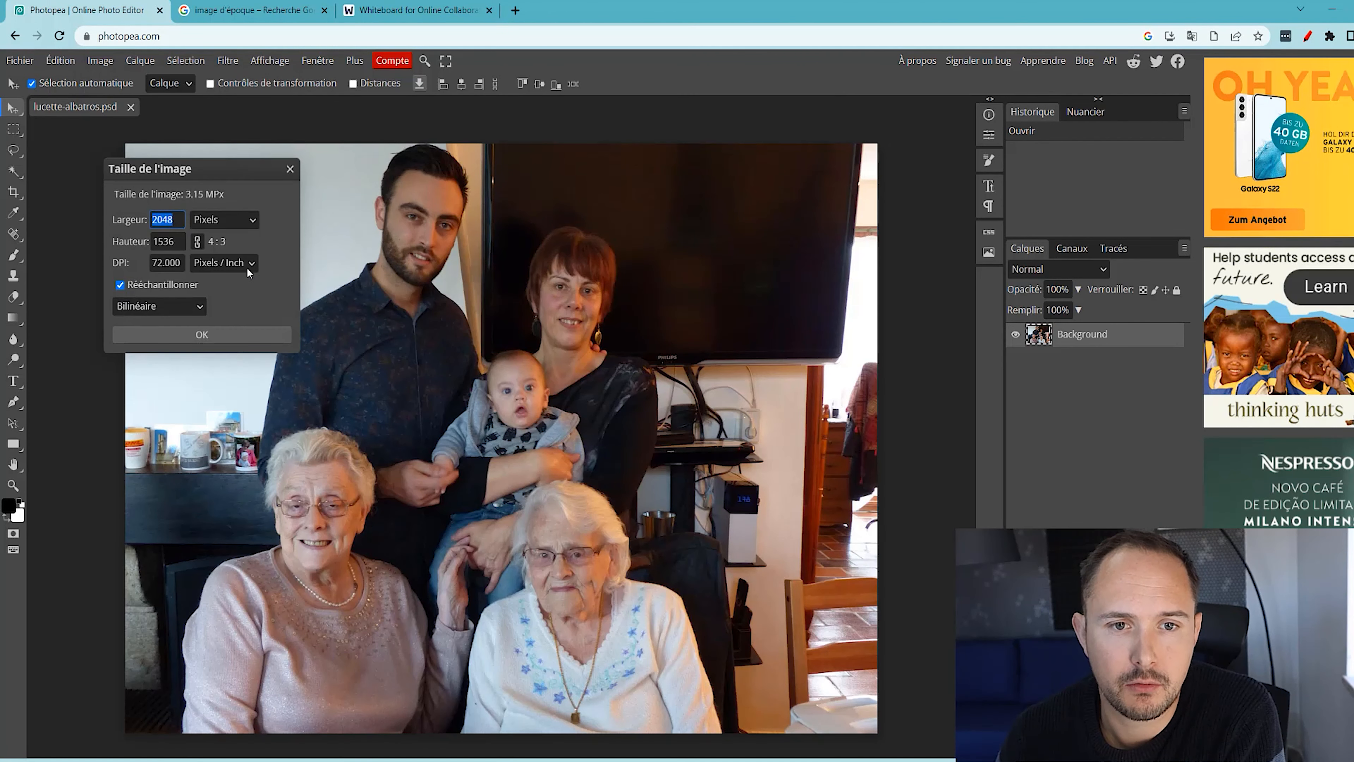
left_click(289, 171)
Step: Try resizing the photo to 600 × 450 pixels, and undo the resize
left_click(99, 62)
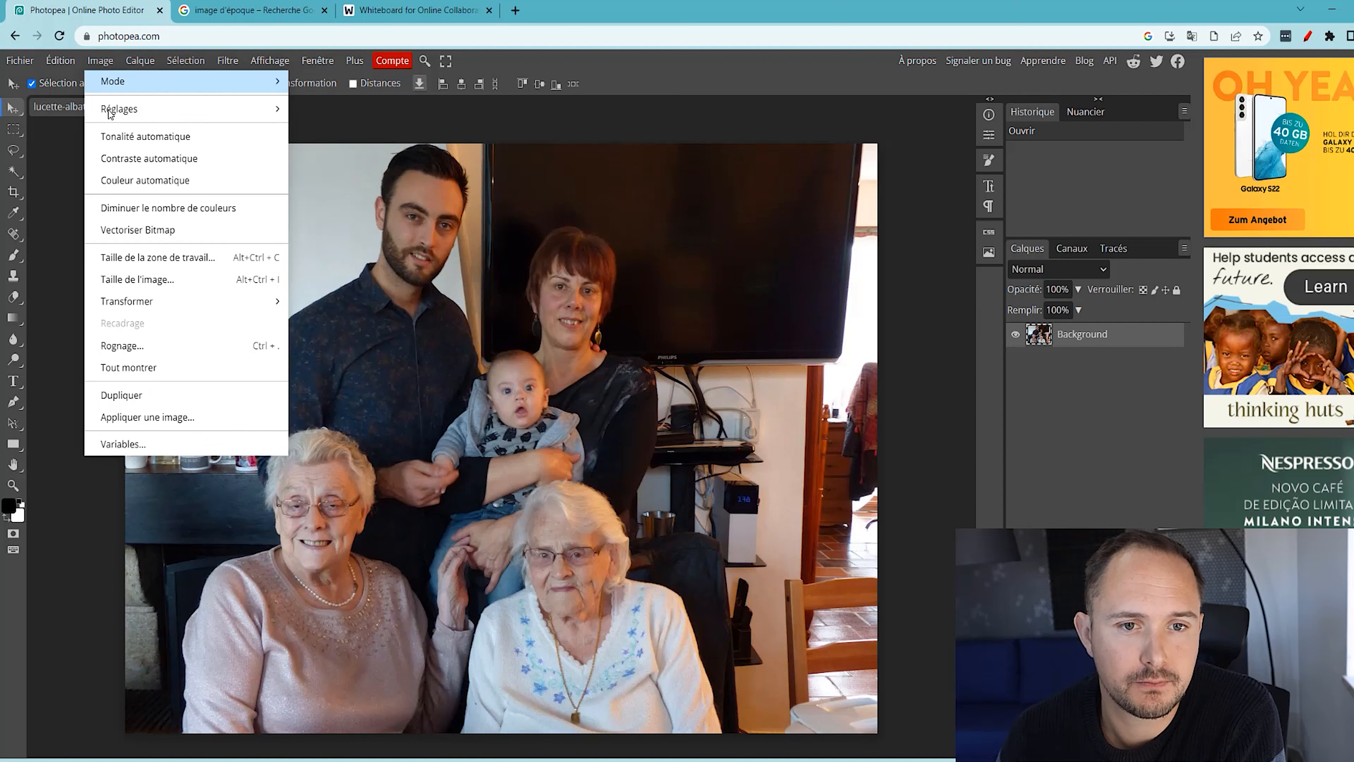
left_click(156, 279)
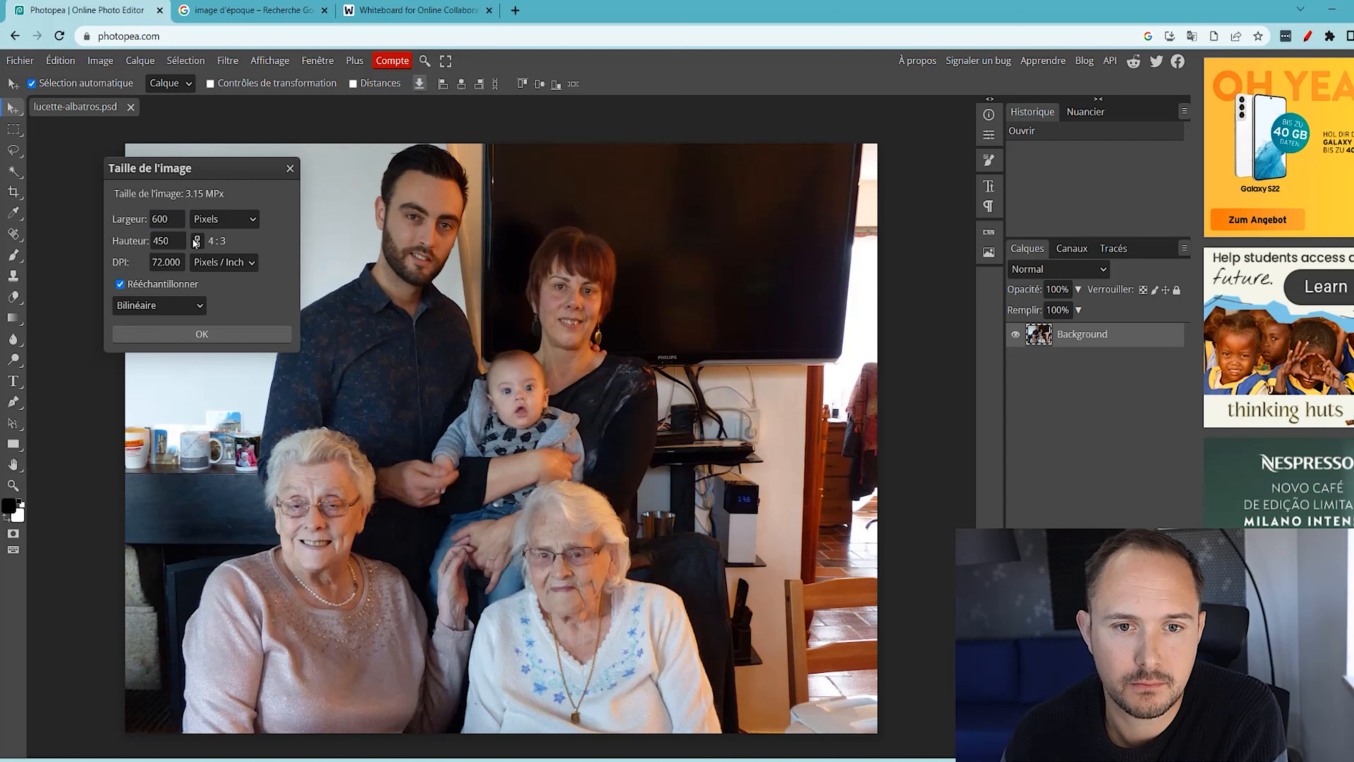
left_click(203, 334)
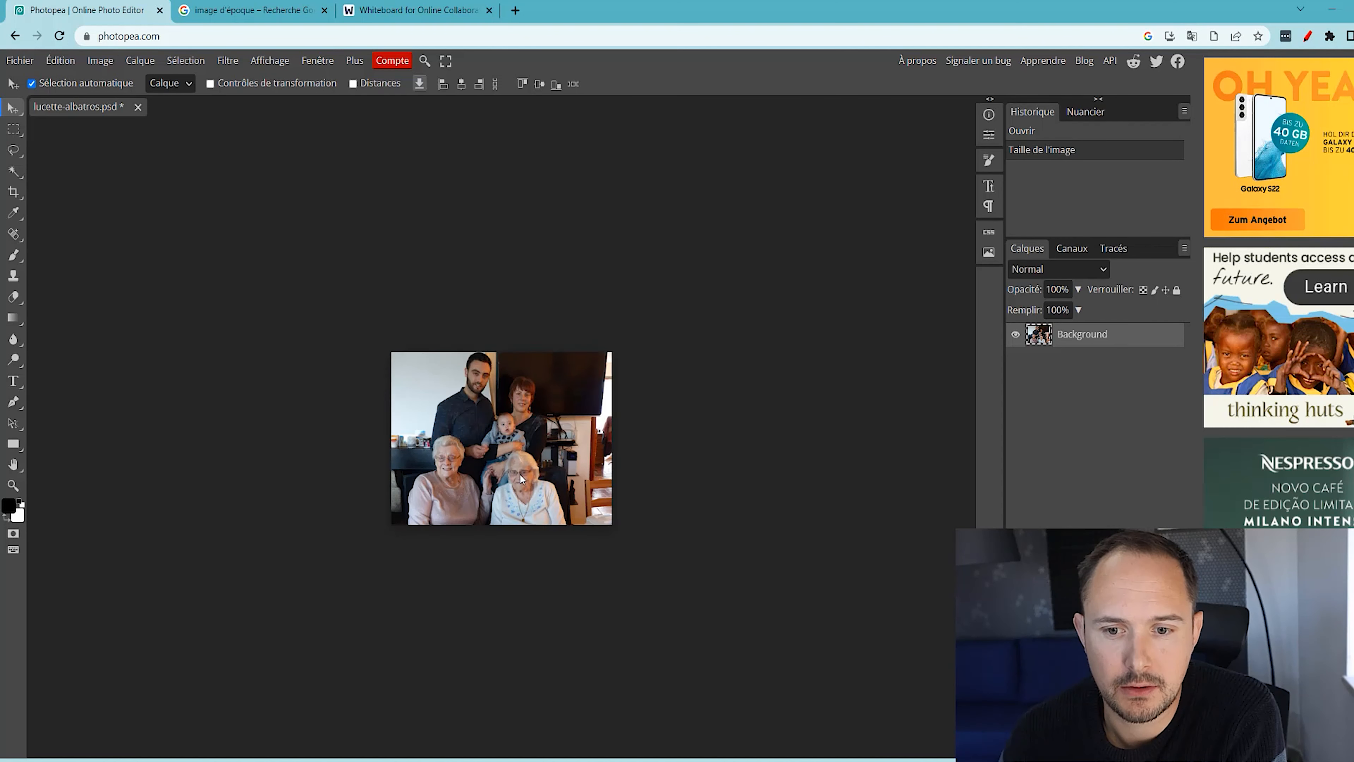
left_click(61, 60)
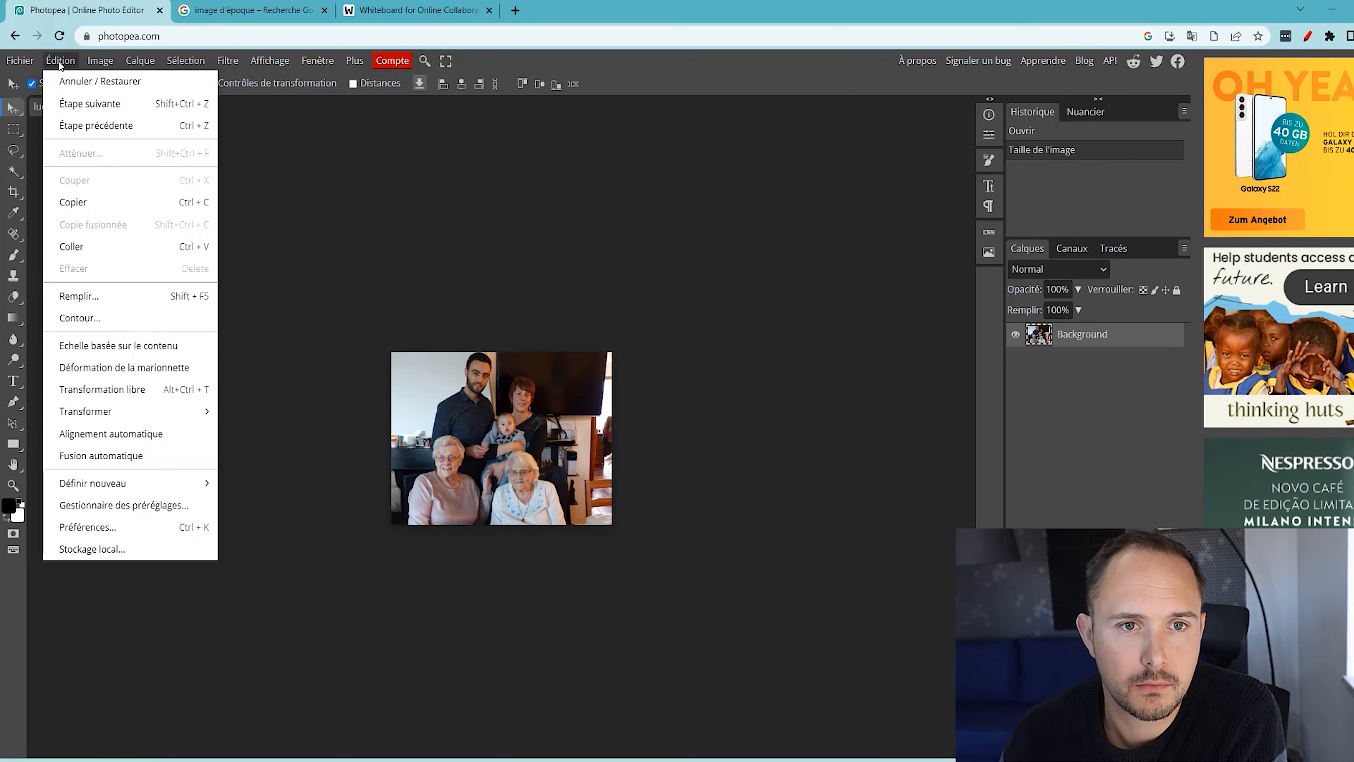
left_click(78, 82)
Step: Resize the family photo to 800 × 600 pixels with its proportions linked
left_click(99, 62)
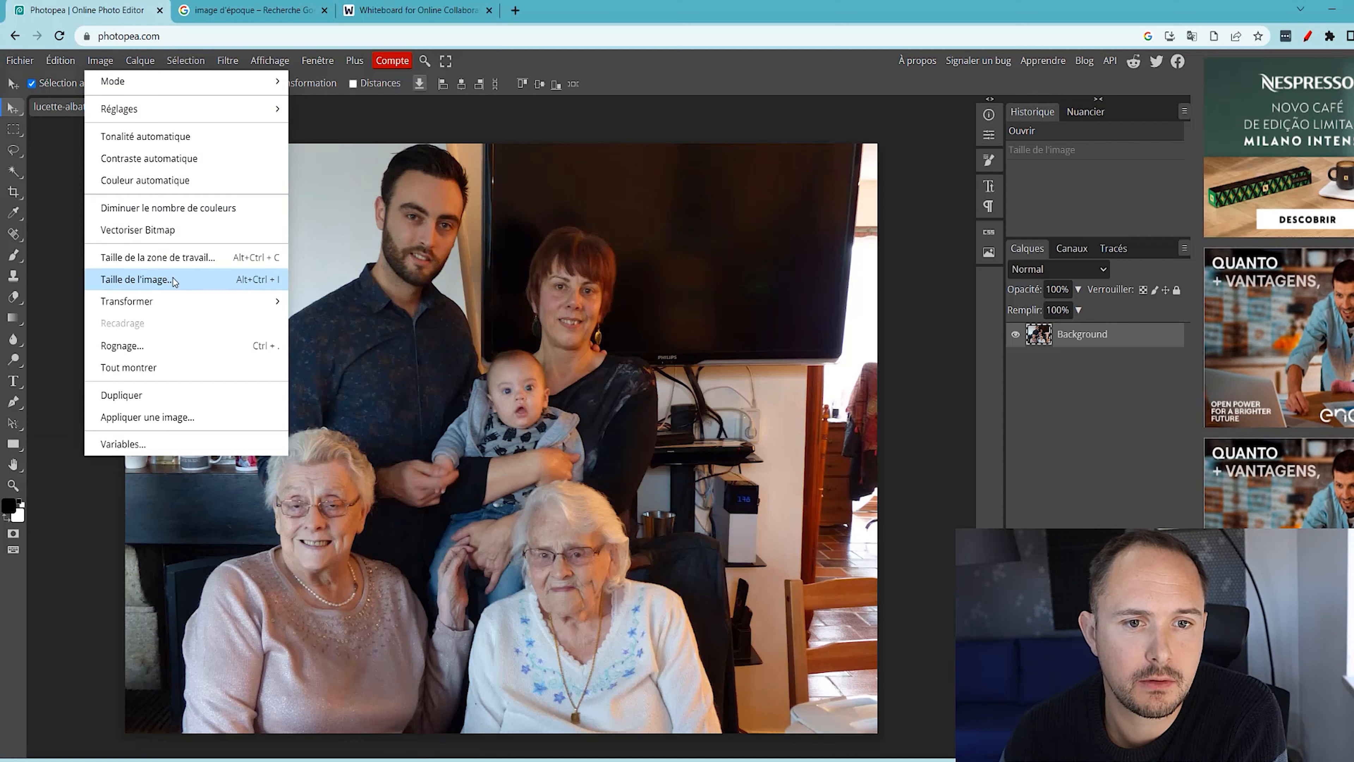
left_click(193, 281)
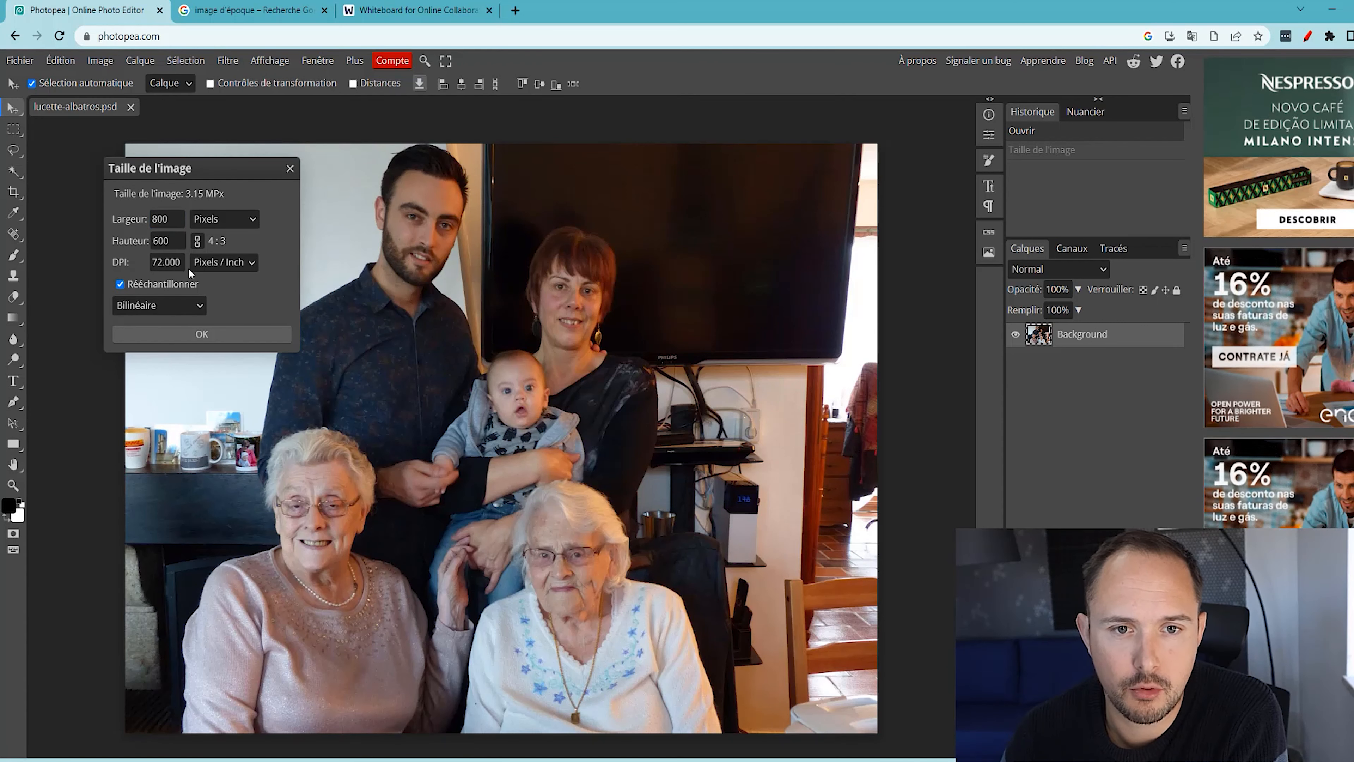
left_click(202, 334)
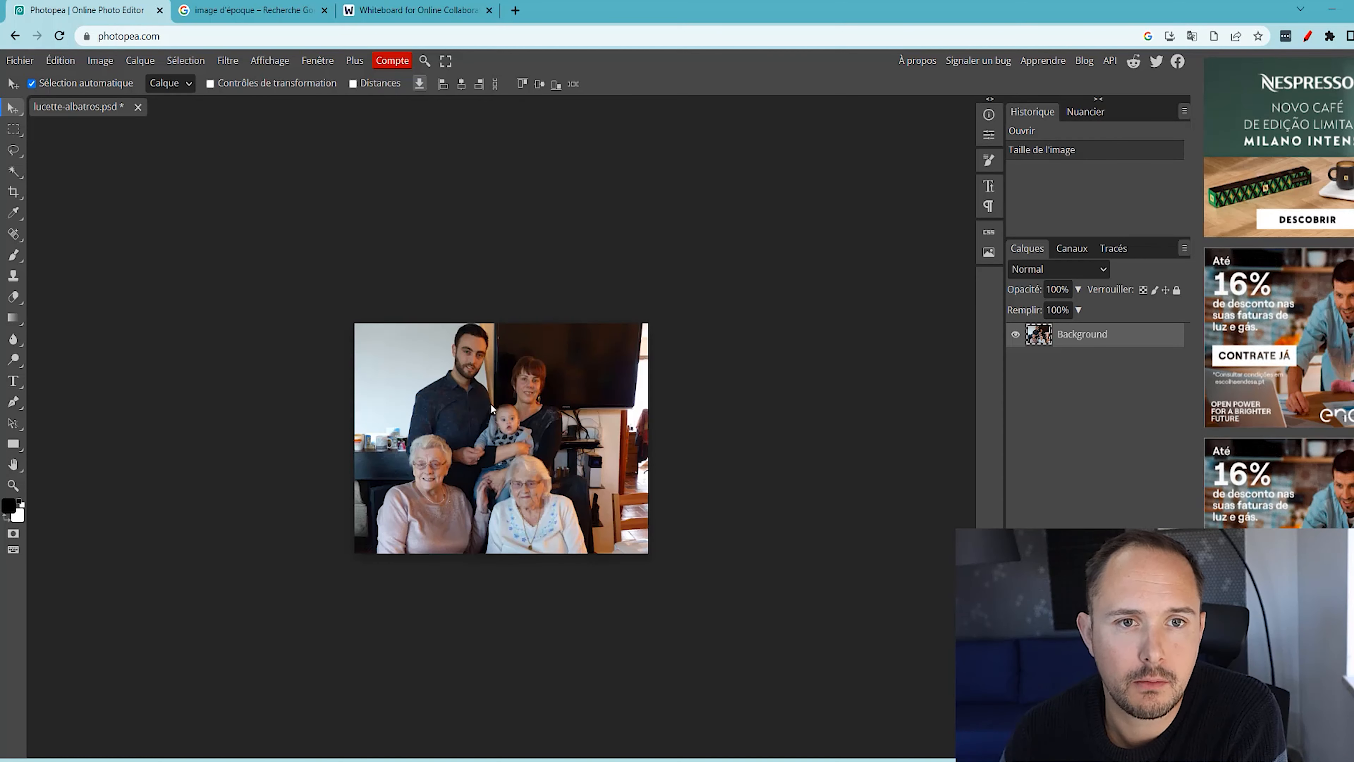
Step: Enlarge the canvas to 1500 × 1500 pixels, keeping the photo anchored at the centre
left_click(97, 62)
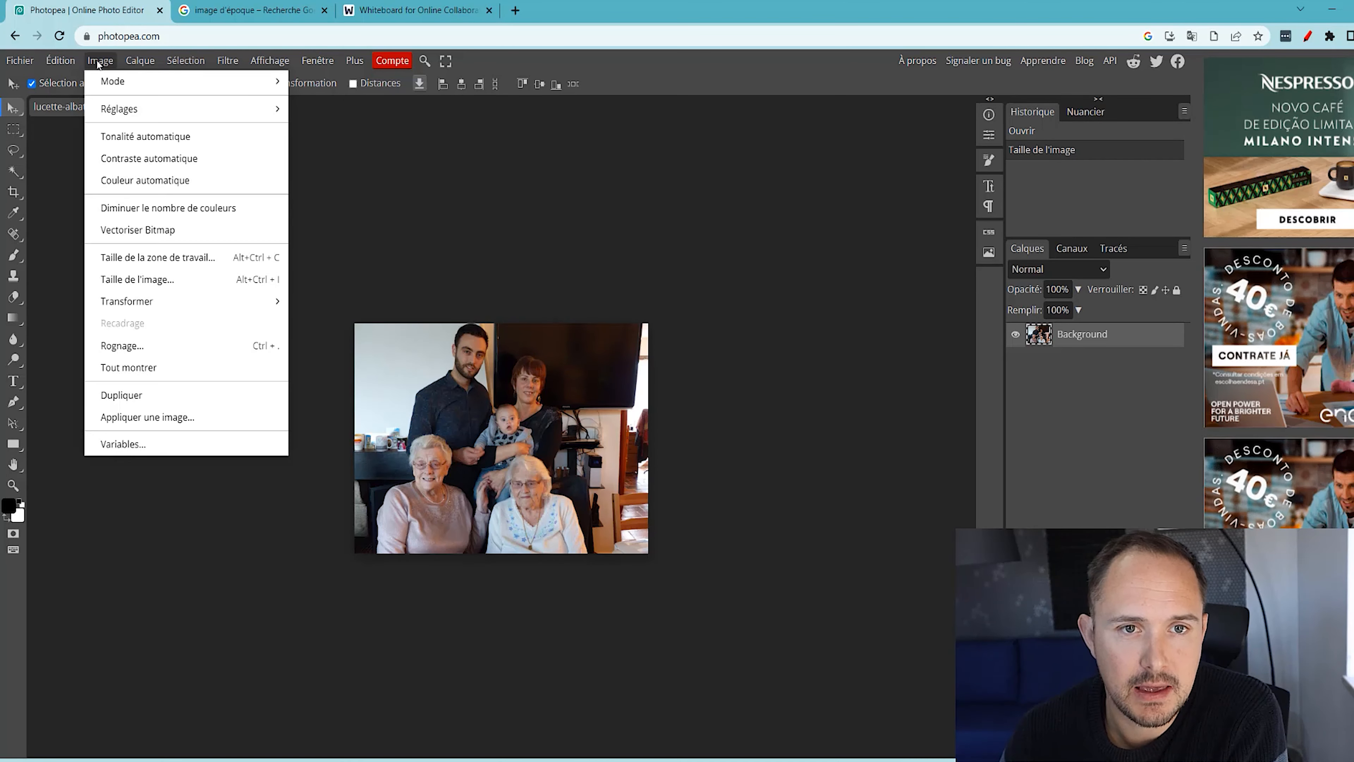
left_click(149, 258)
type("1500")
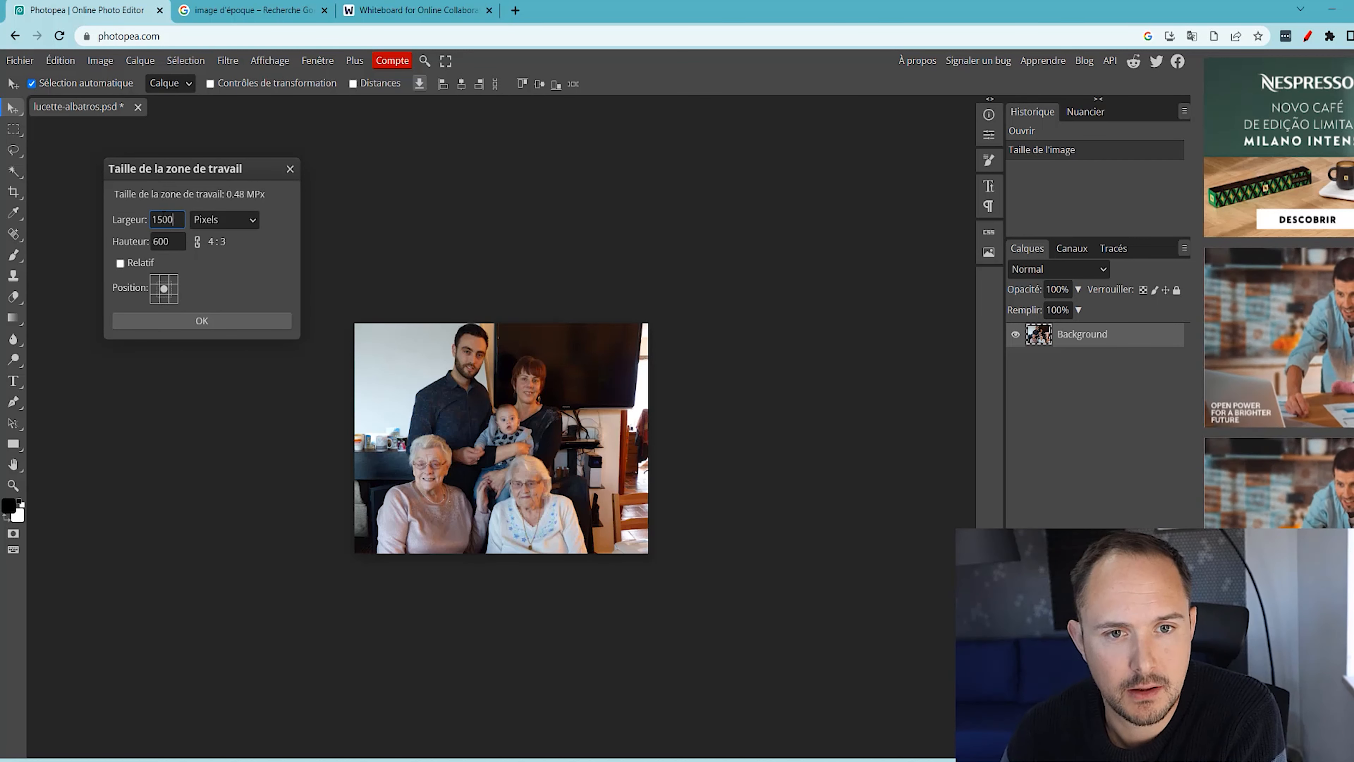
key("Tab")
type("1500")
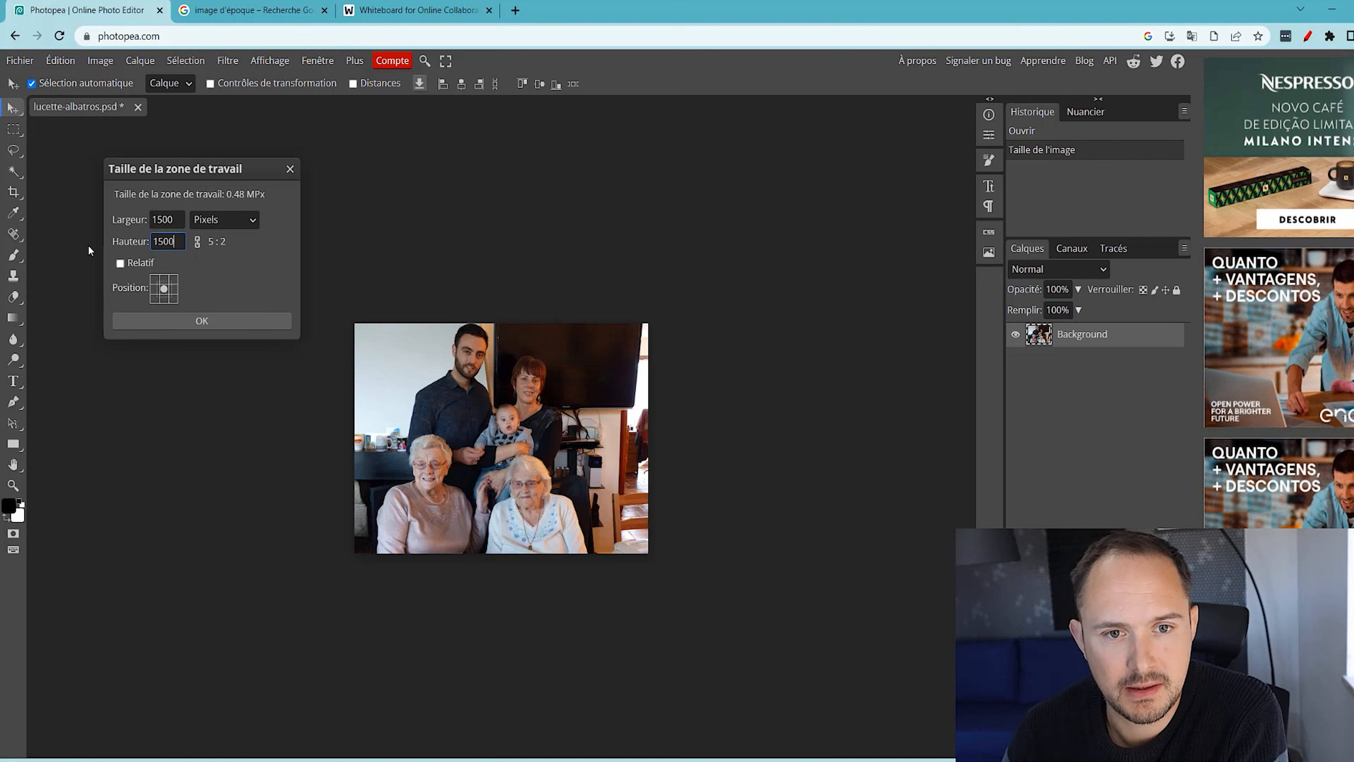
left_click(228, 319)
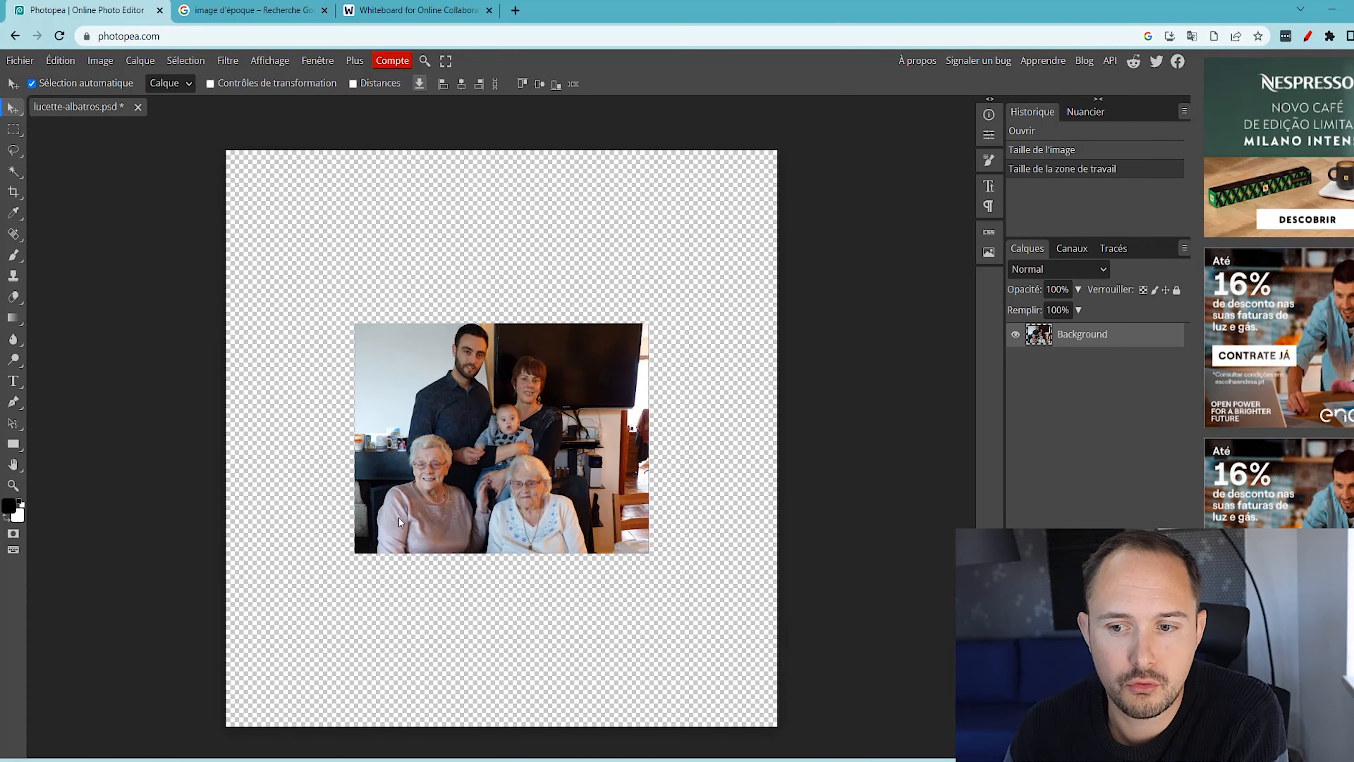
Step: Export the enlarged canvas as the PNG lucette-albatros at 1500 × 1500 px and 100% quality, and close the window that opens
left_click(28, 62)
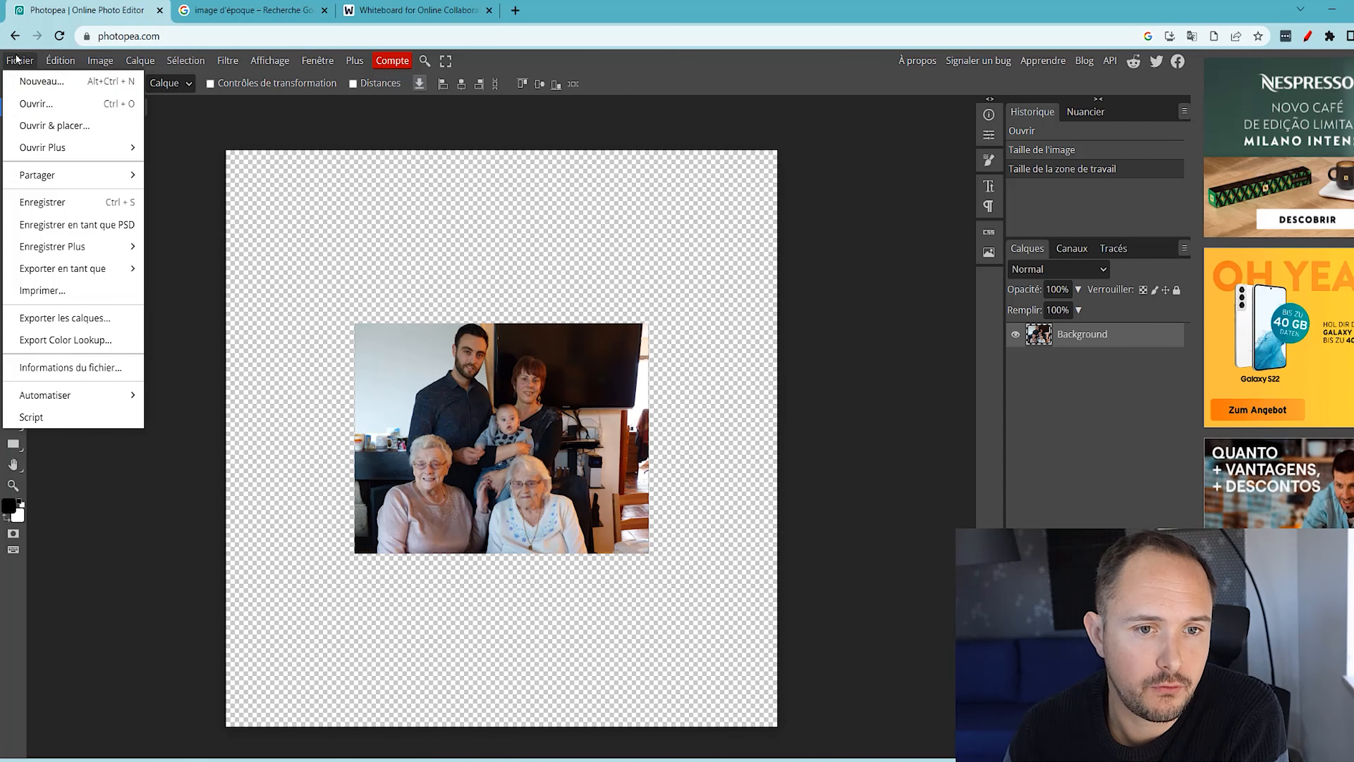
mouse_move(82, 269)
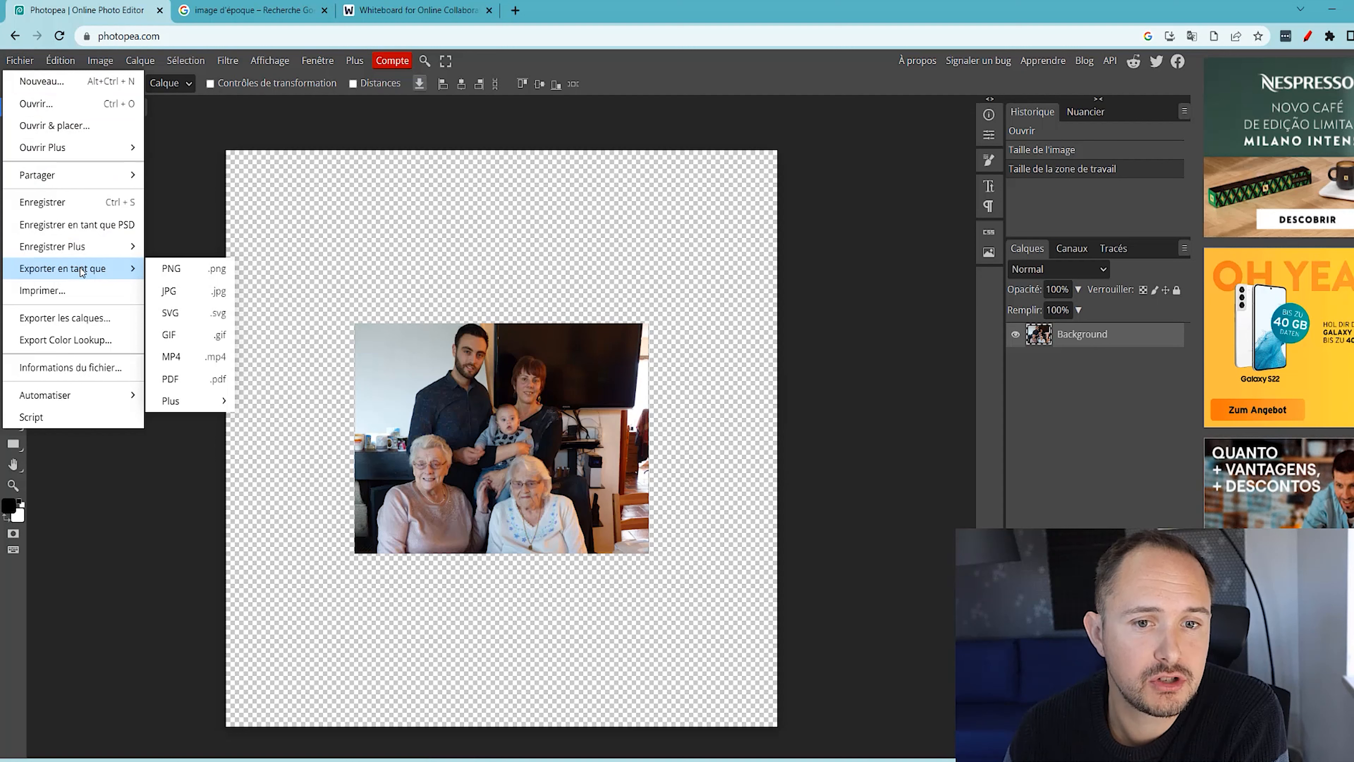
left_click(179, 275)
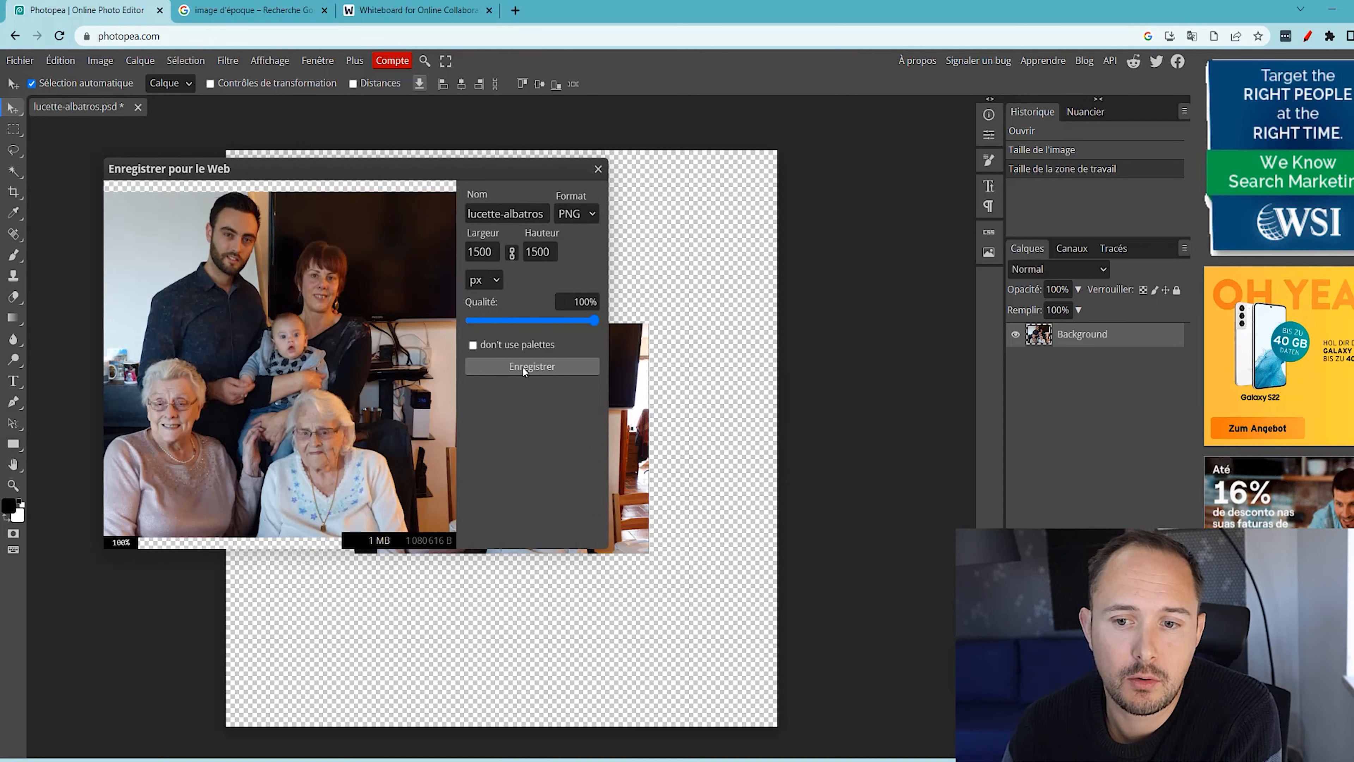
left_click(523, 366)
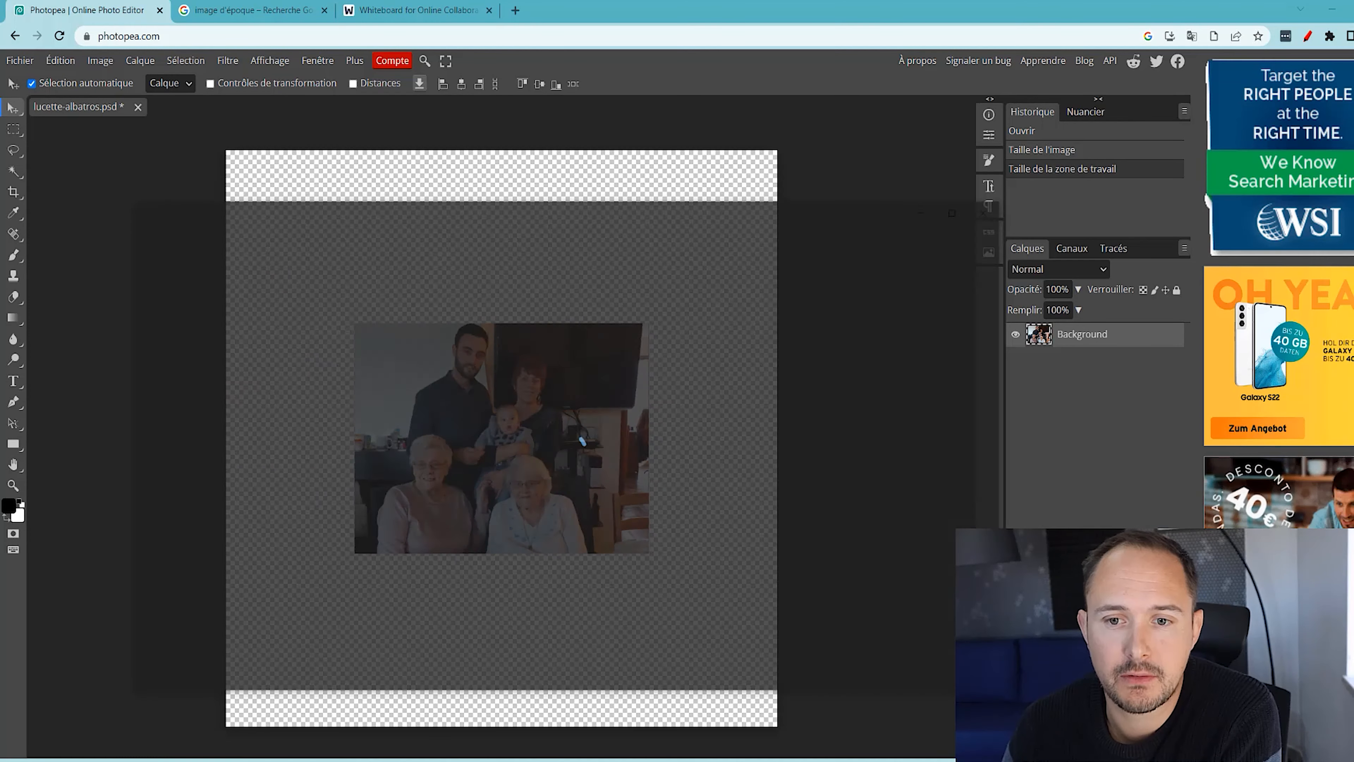
left_click(987, 211)
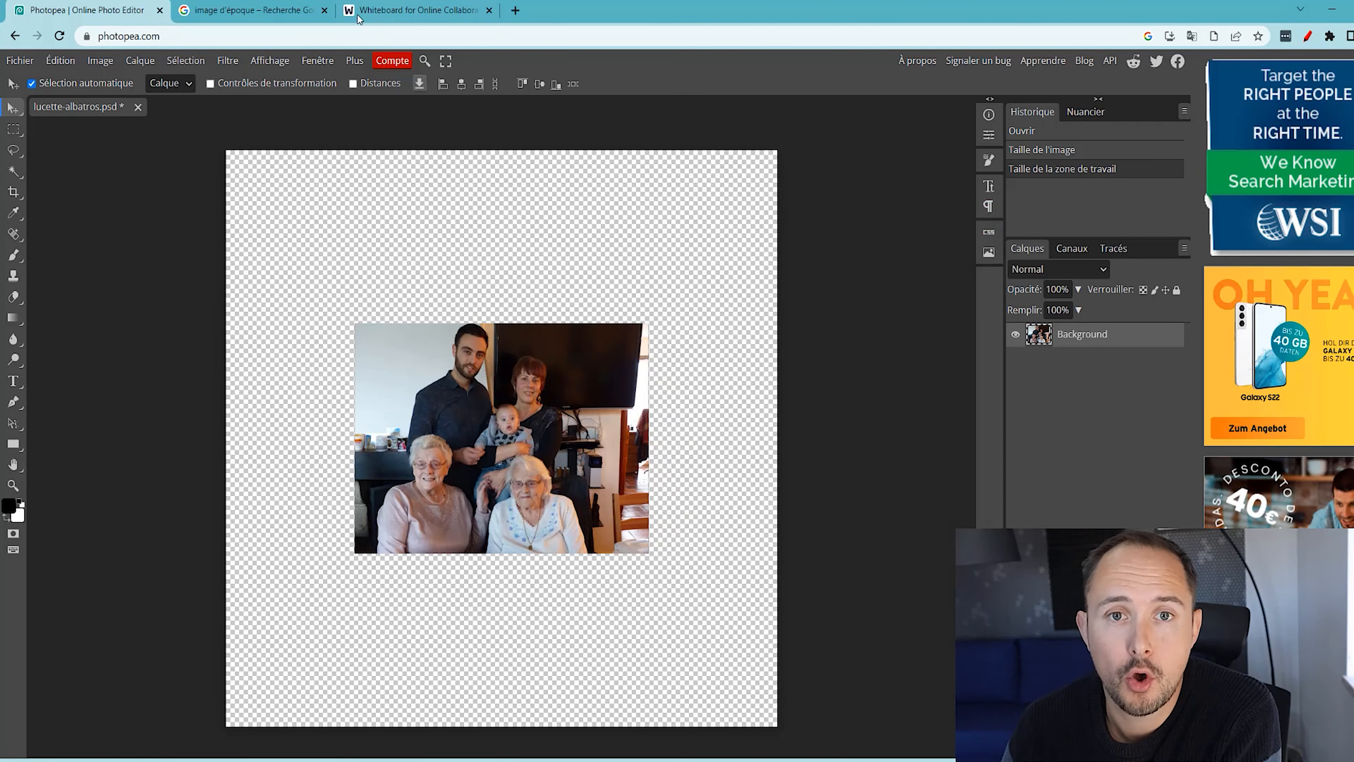
Step: Search Google for "dalle 2" in a new browser tab
left_click(515, 10)
type("dae")
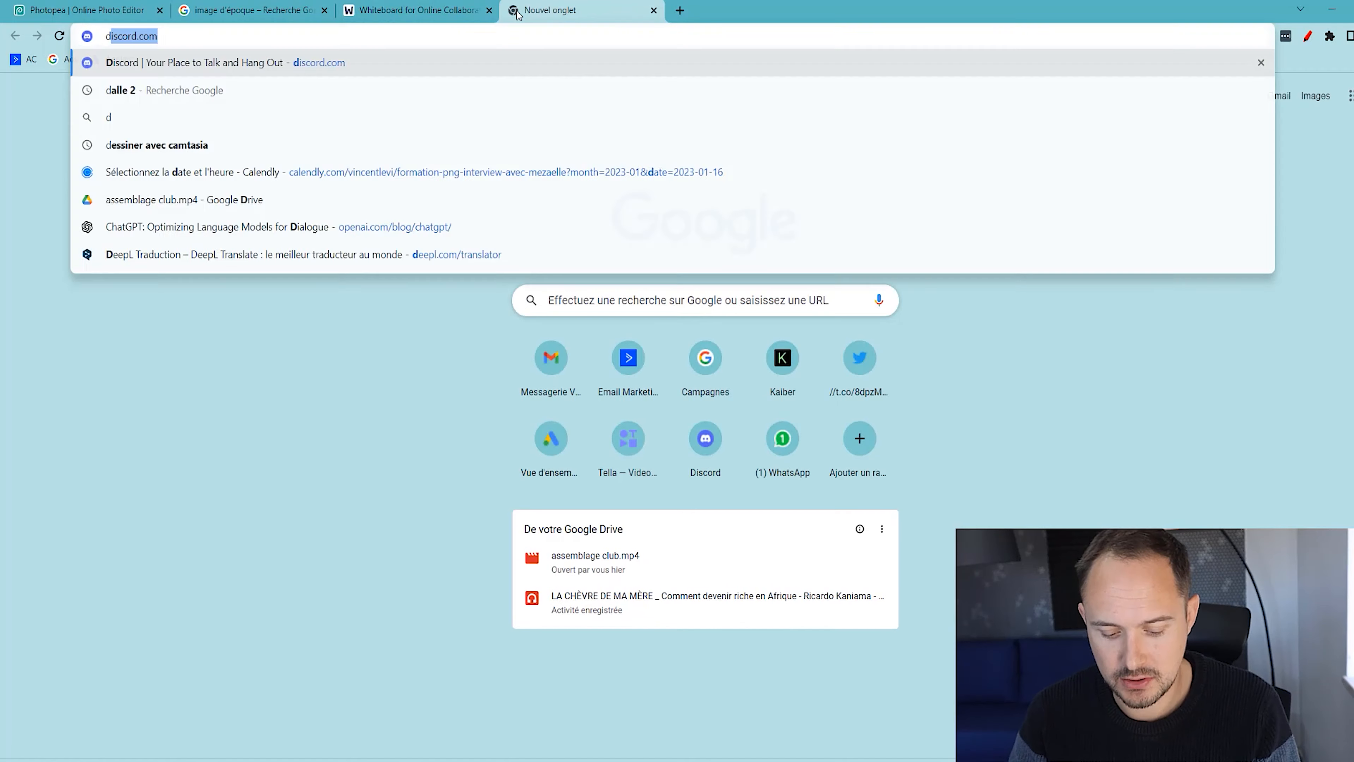
key("BackSpace")
key("BackSpace")
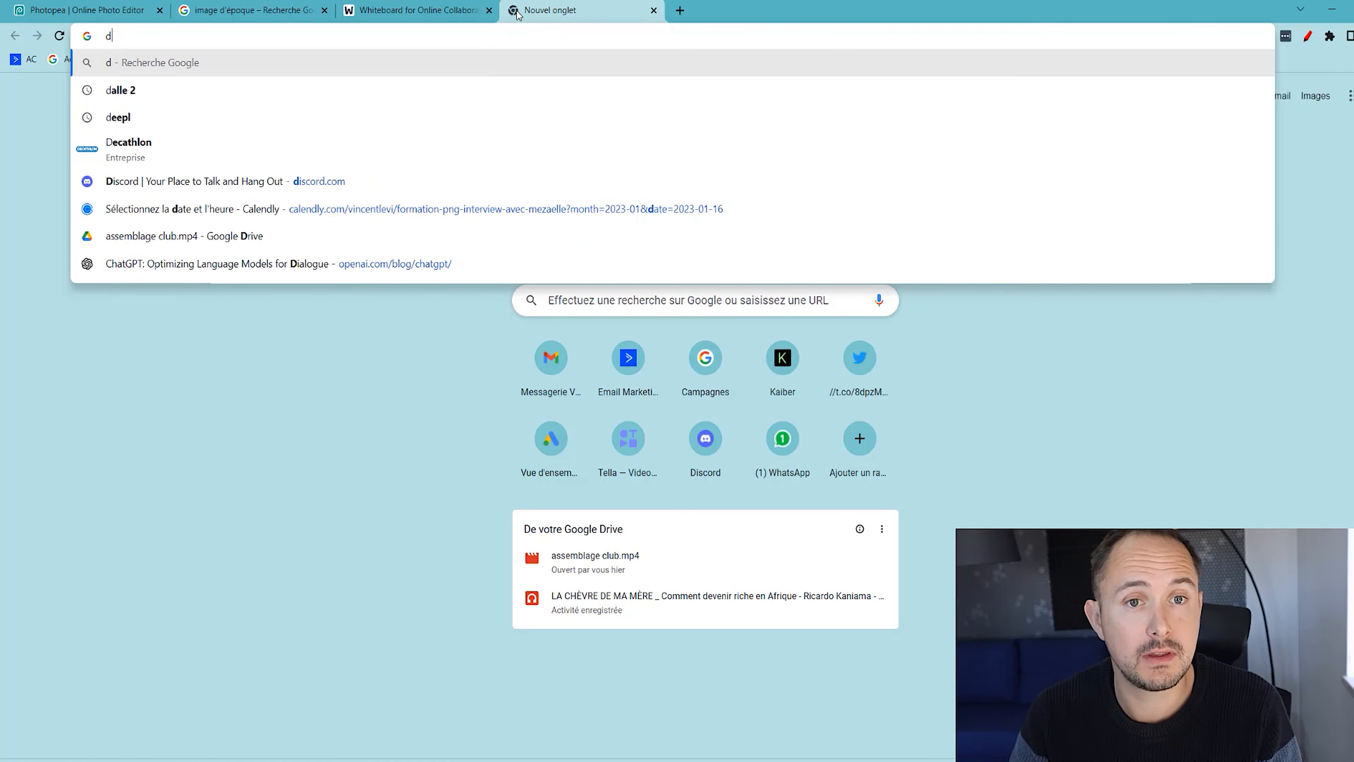
type("all")
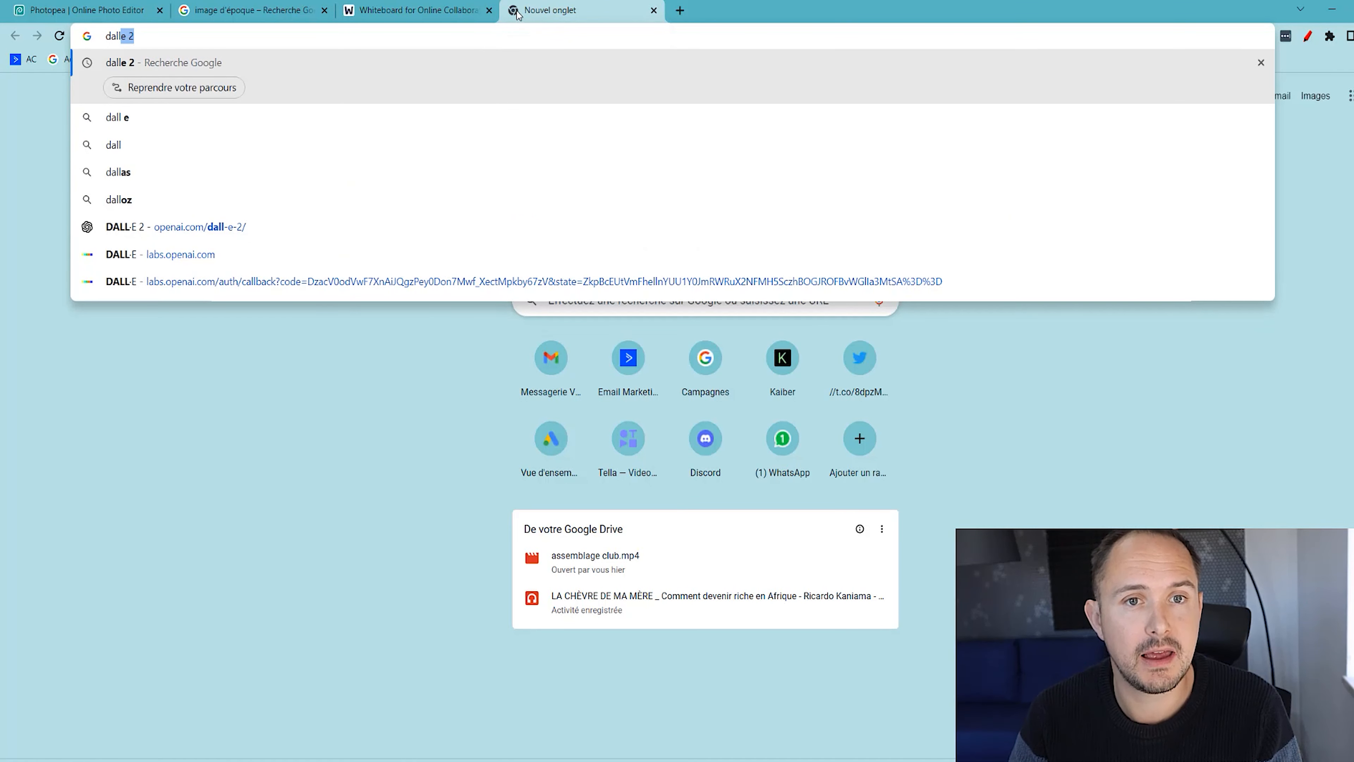
type("e 2")
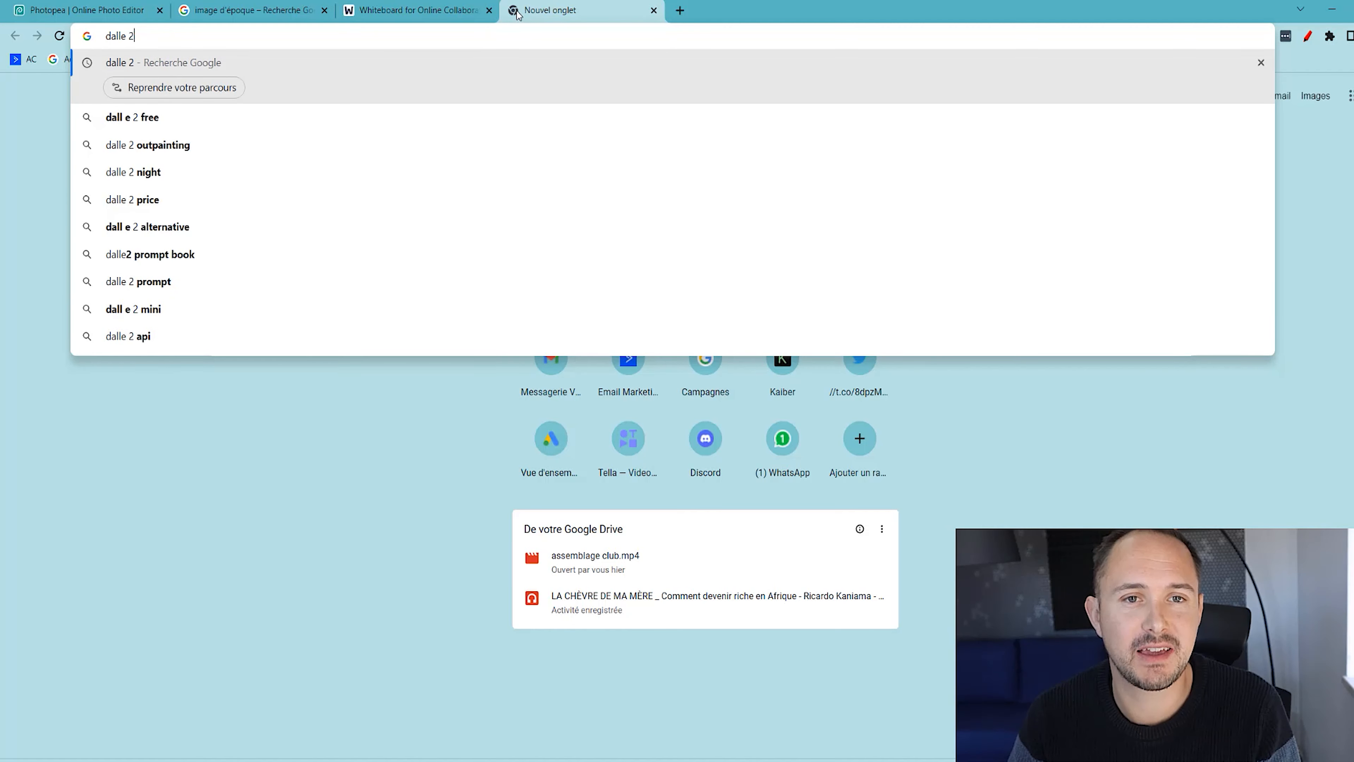
key("Return")
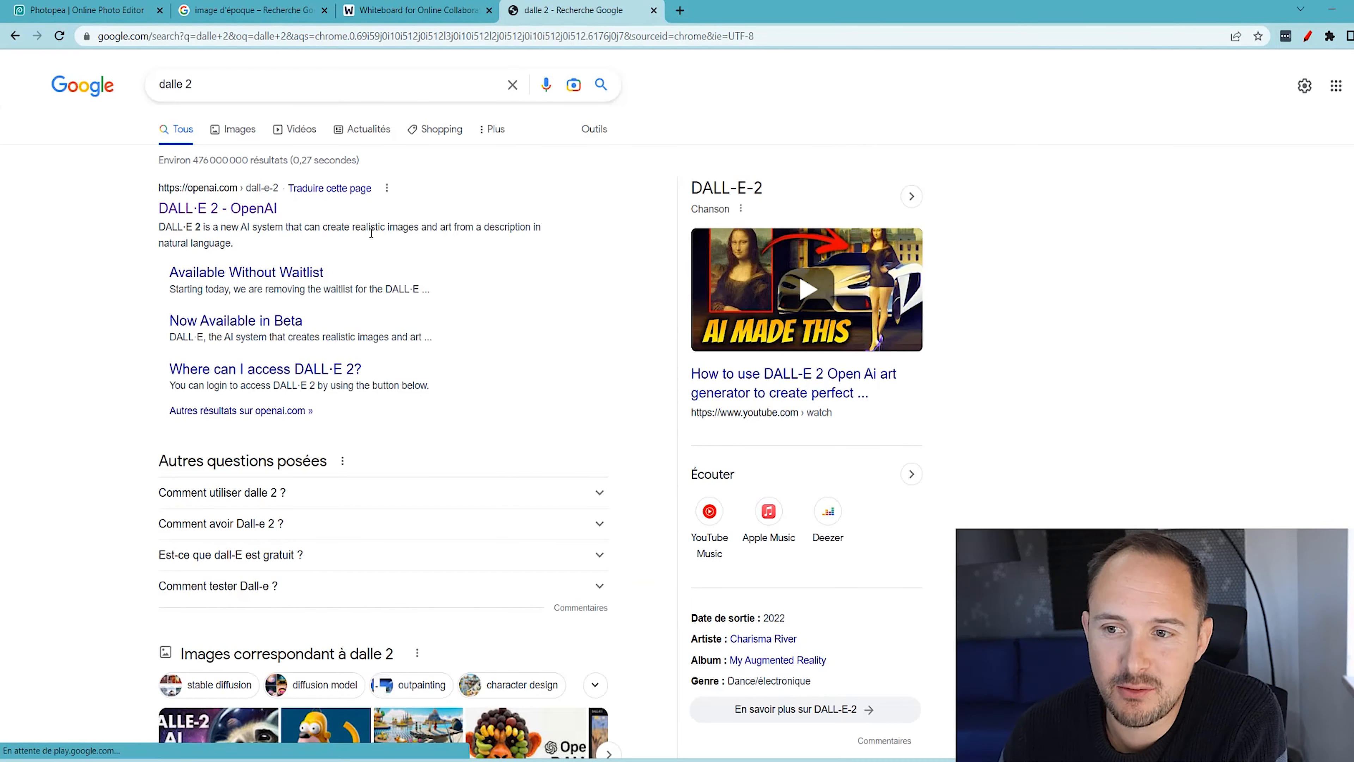
Step: Open OpenAI's DALL·E 2 page and log in with the Google account
left_click(210, 211)
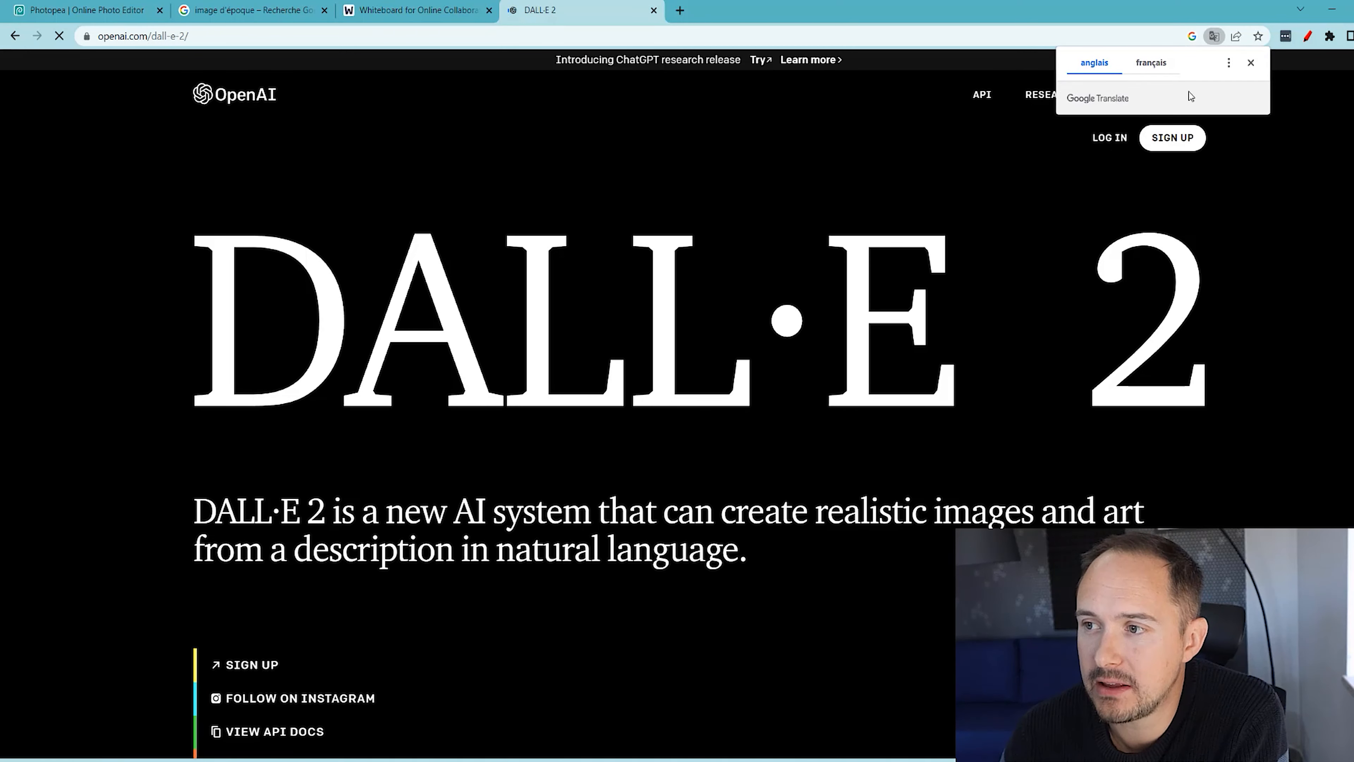
left_click(1112, 139)
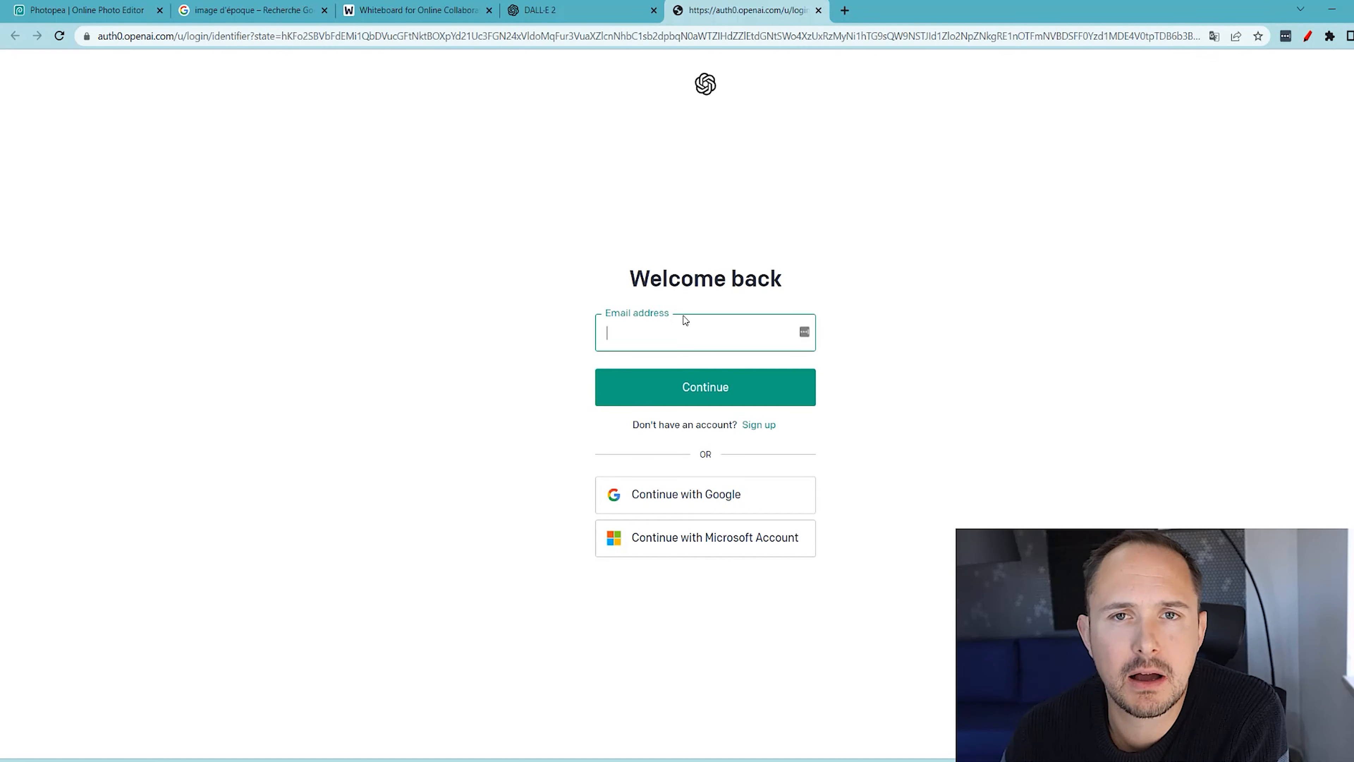
left_click(678, 507)
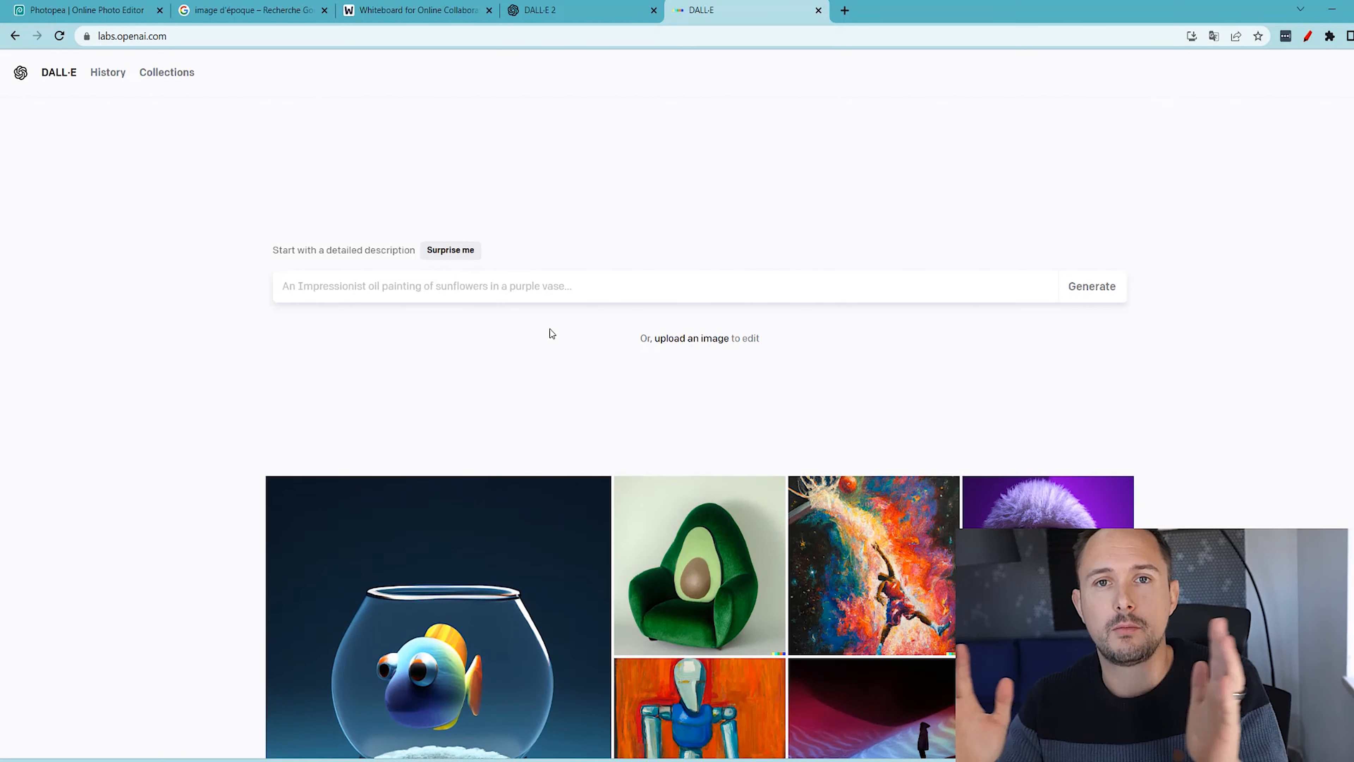
Step: Upload lucette-albatros.png for editing, skip the cropping and confirm its placement on the editing canvas
left_click(687, 346)
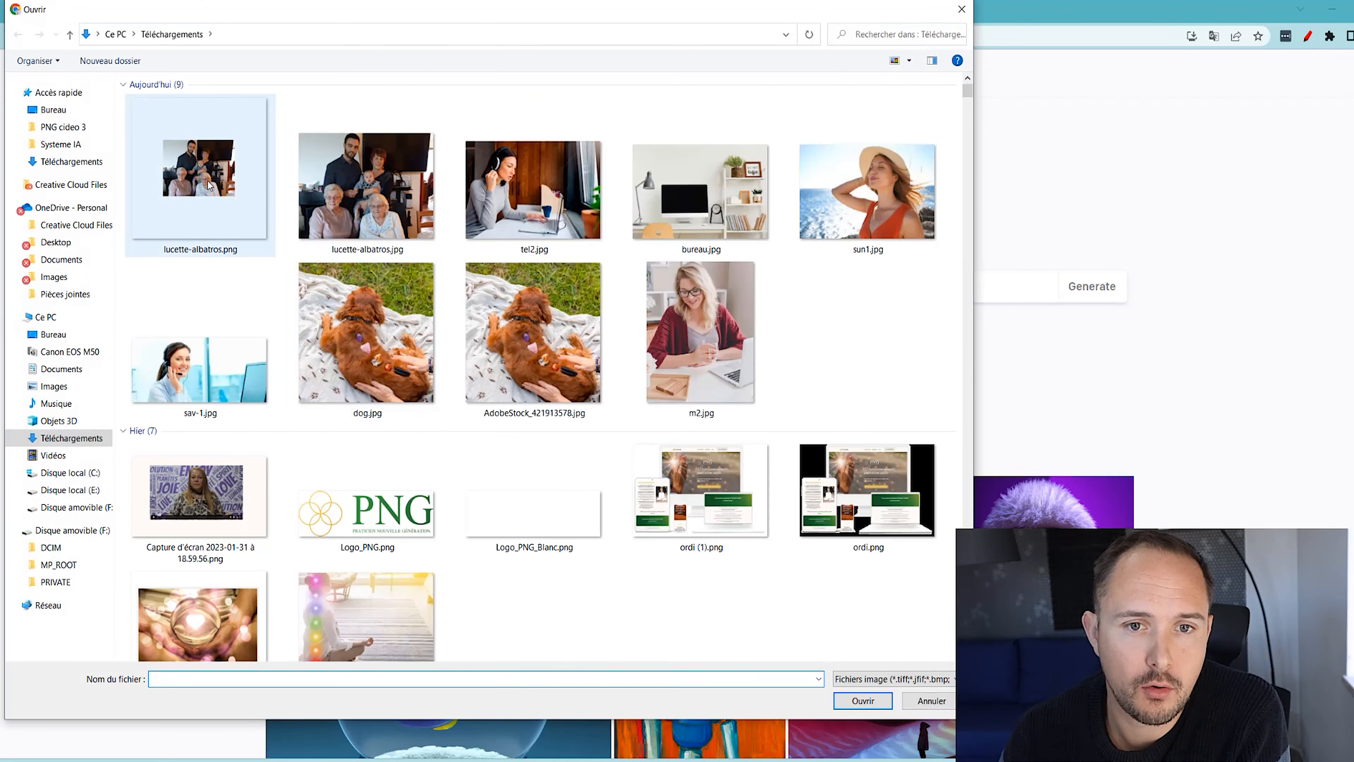
left_click(262, 235)
left_click(863, 701)
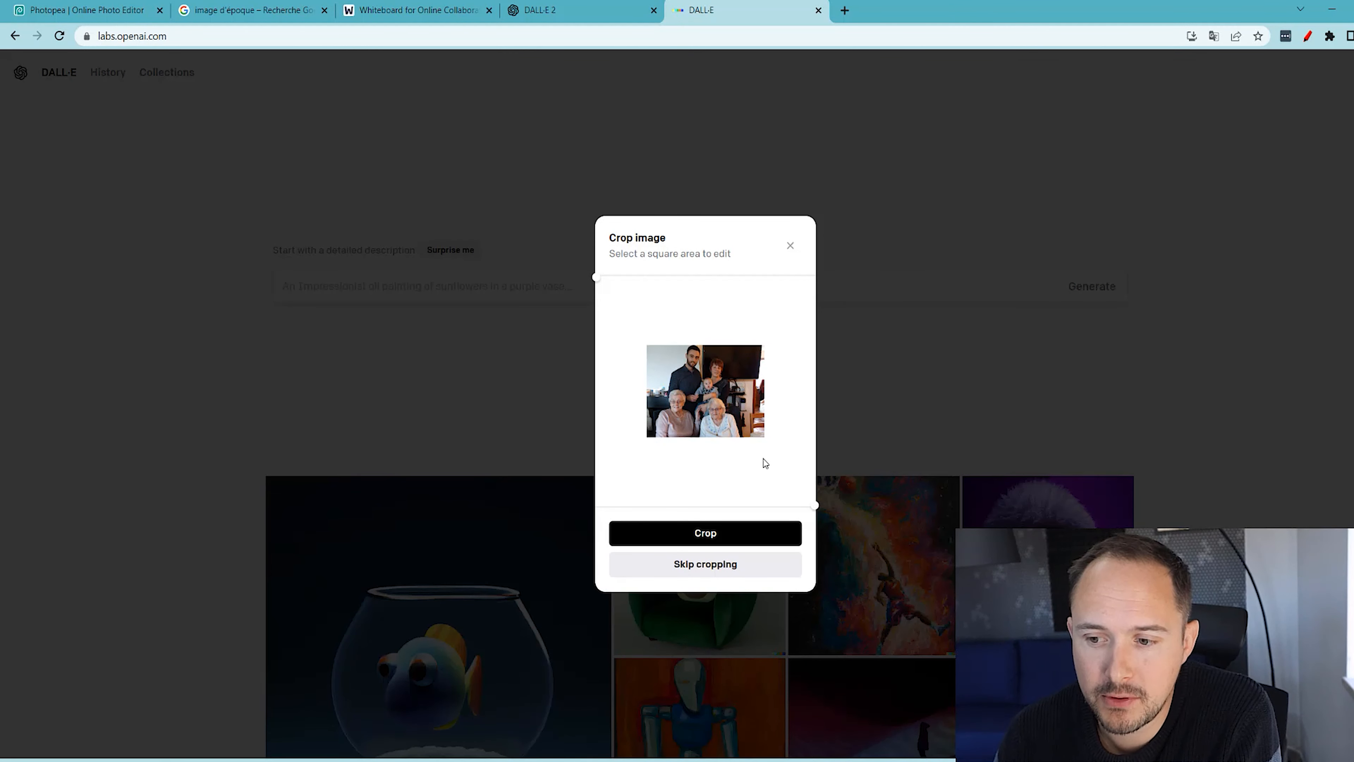
left_click(702, 564)
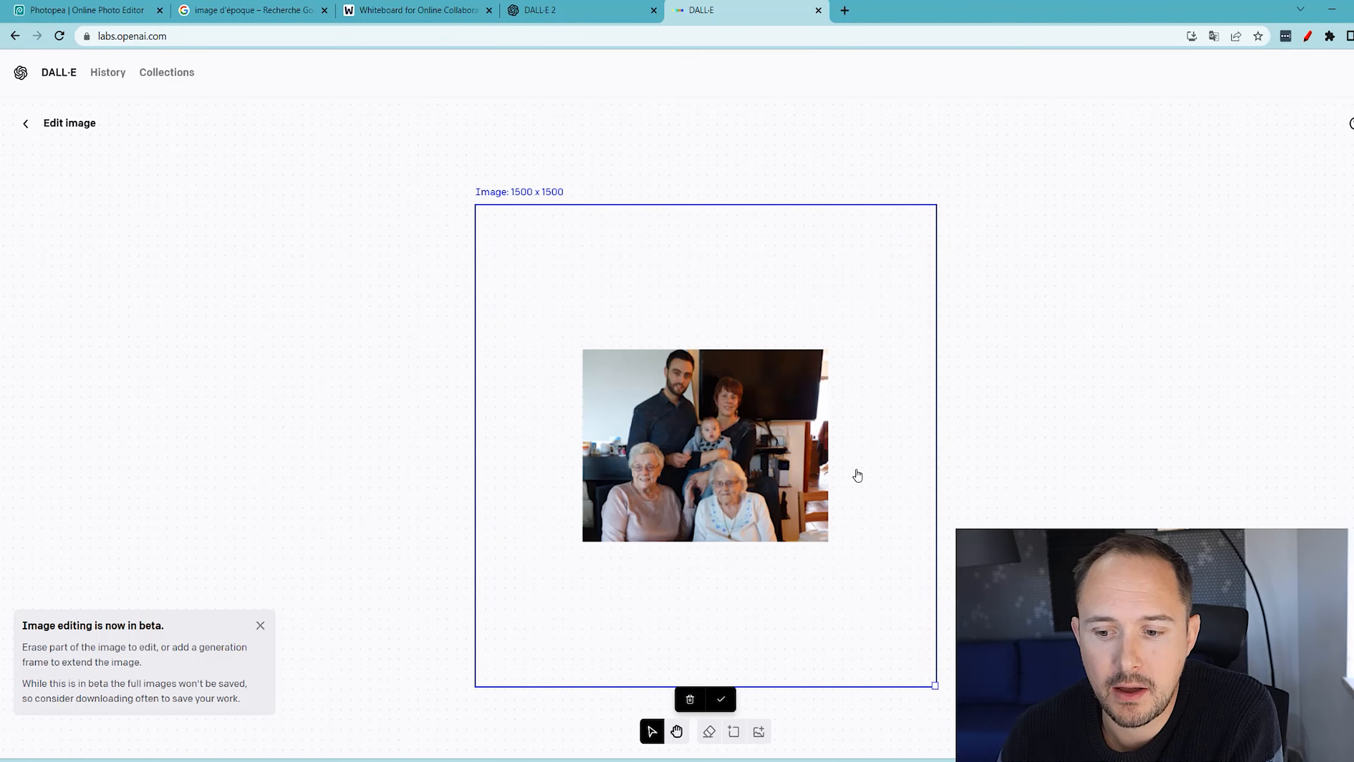
left_click(720, 700)
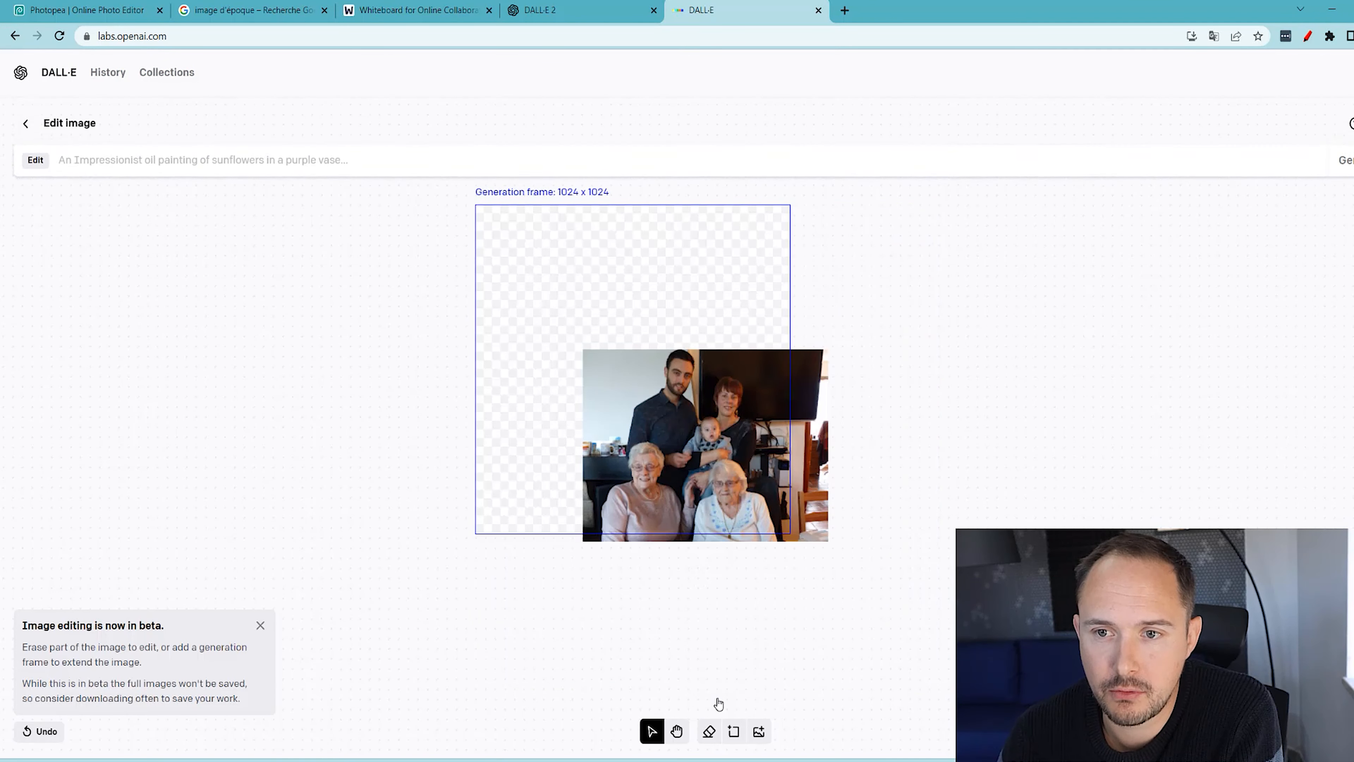
Step: Centre the generation frame around the family photo and generate an extension with the prompt "a living room"
left_click_drag(613, 248, 682, 312)
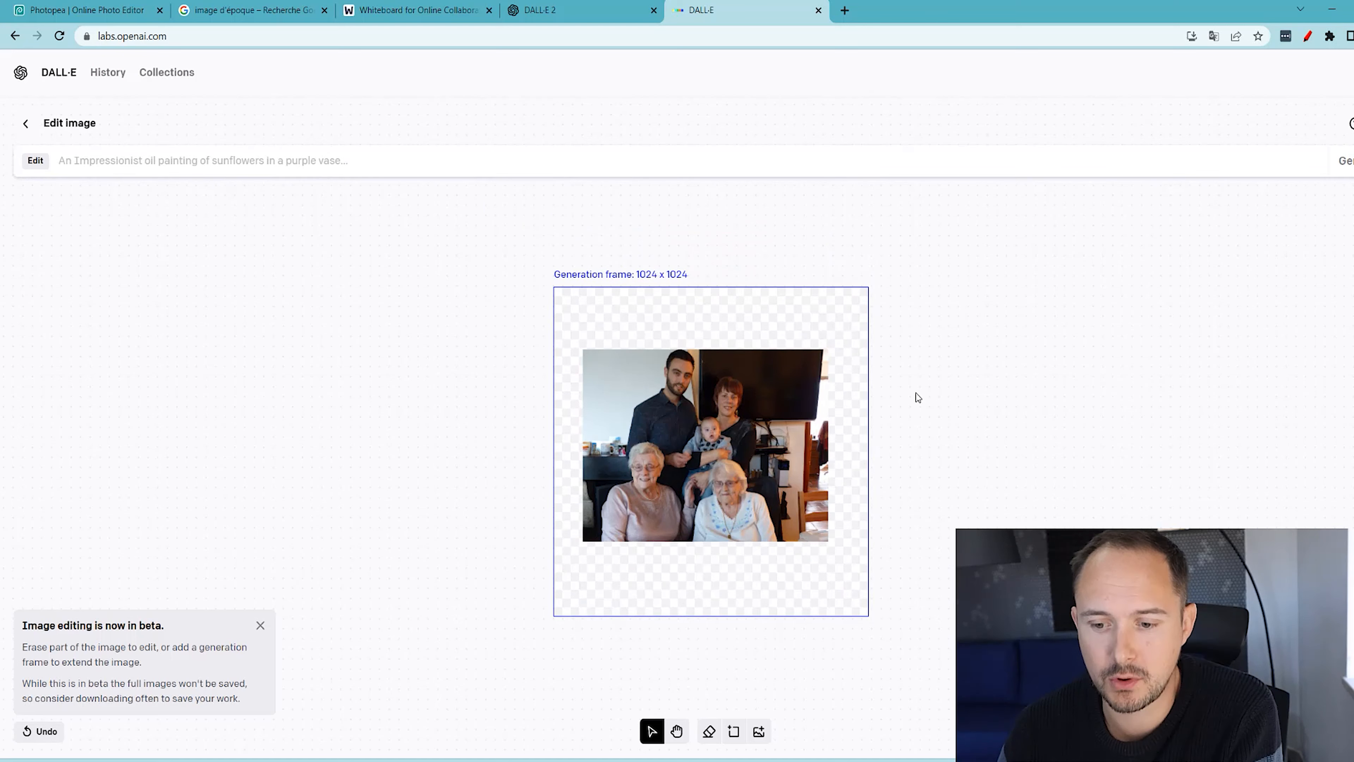
left_click(284, 151)
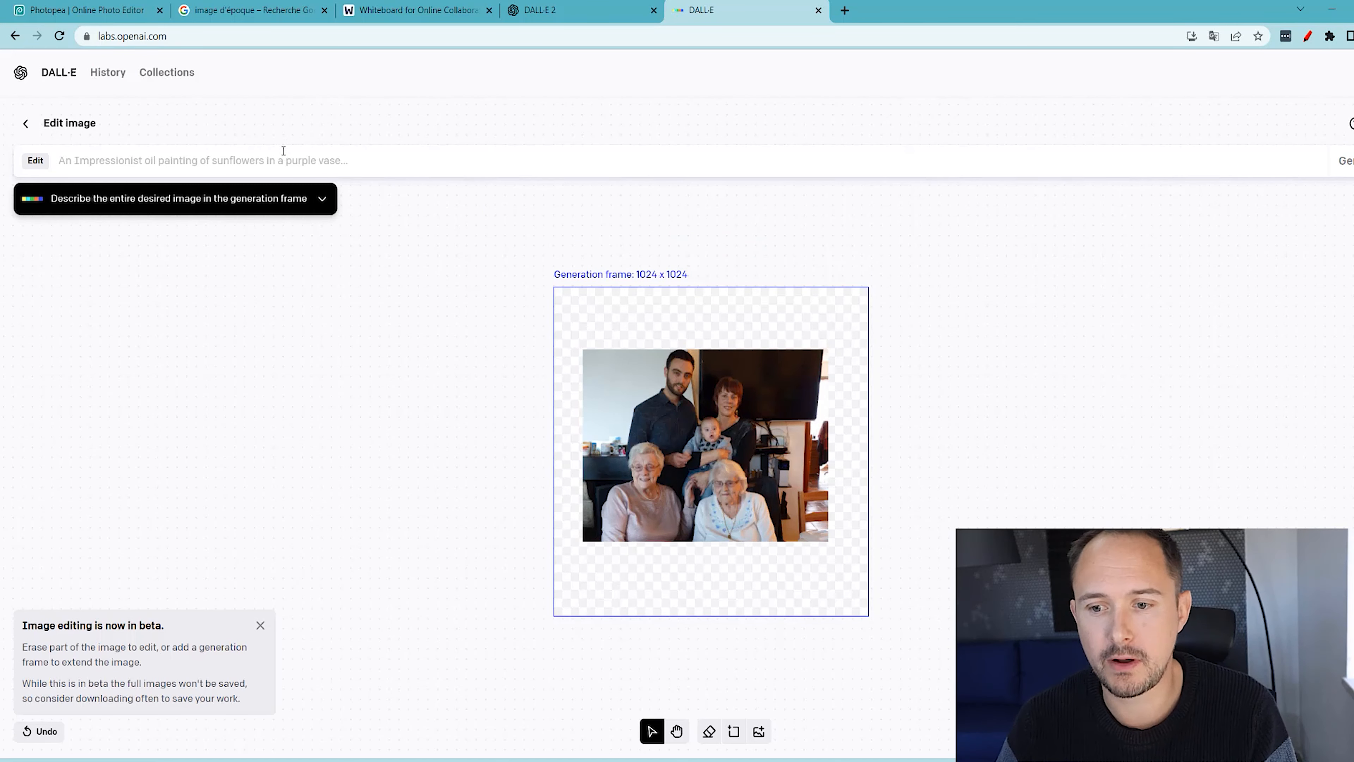
type("a living room")
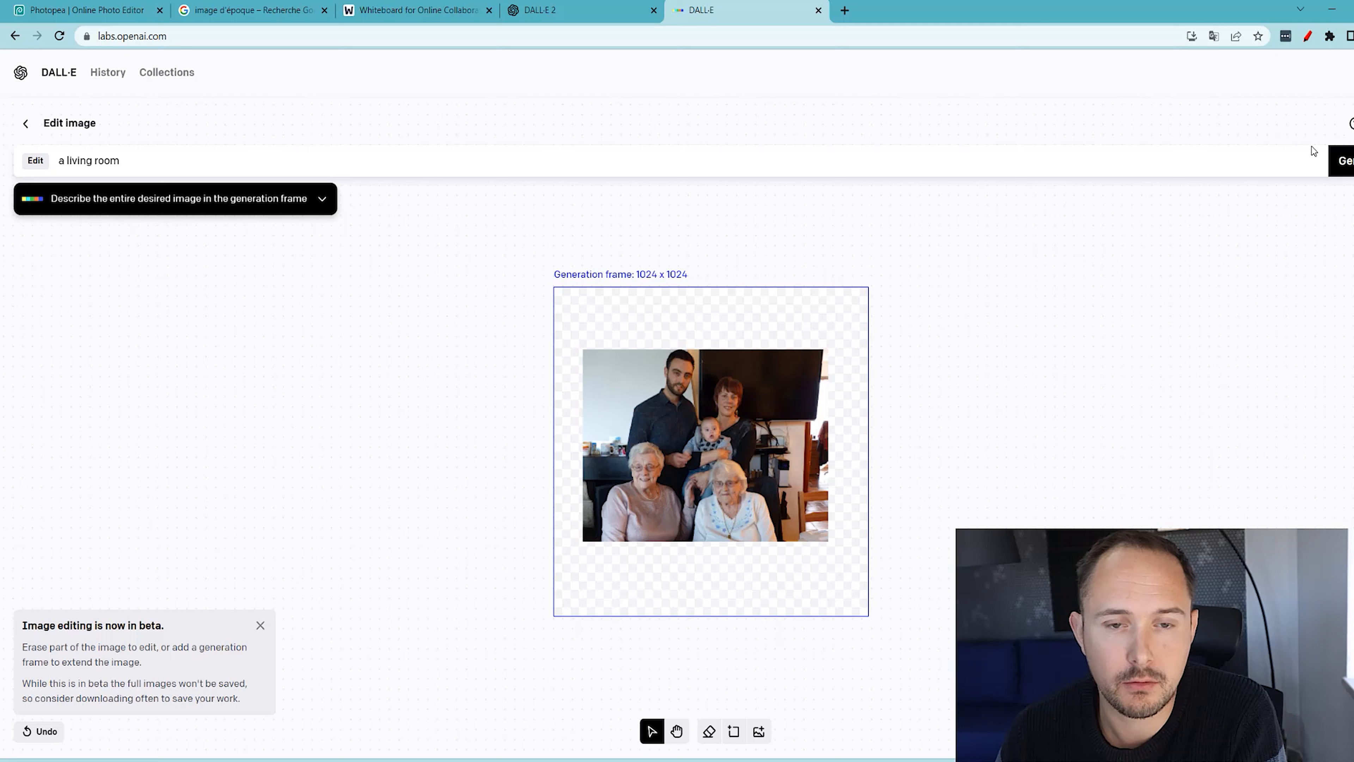
left_click(1350, 166)
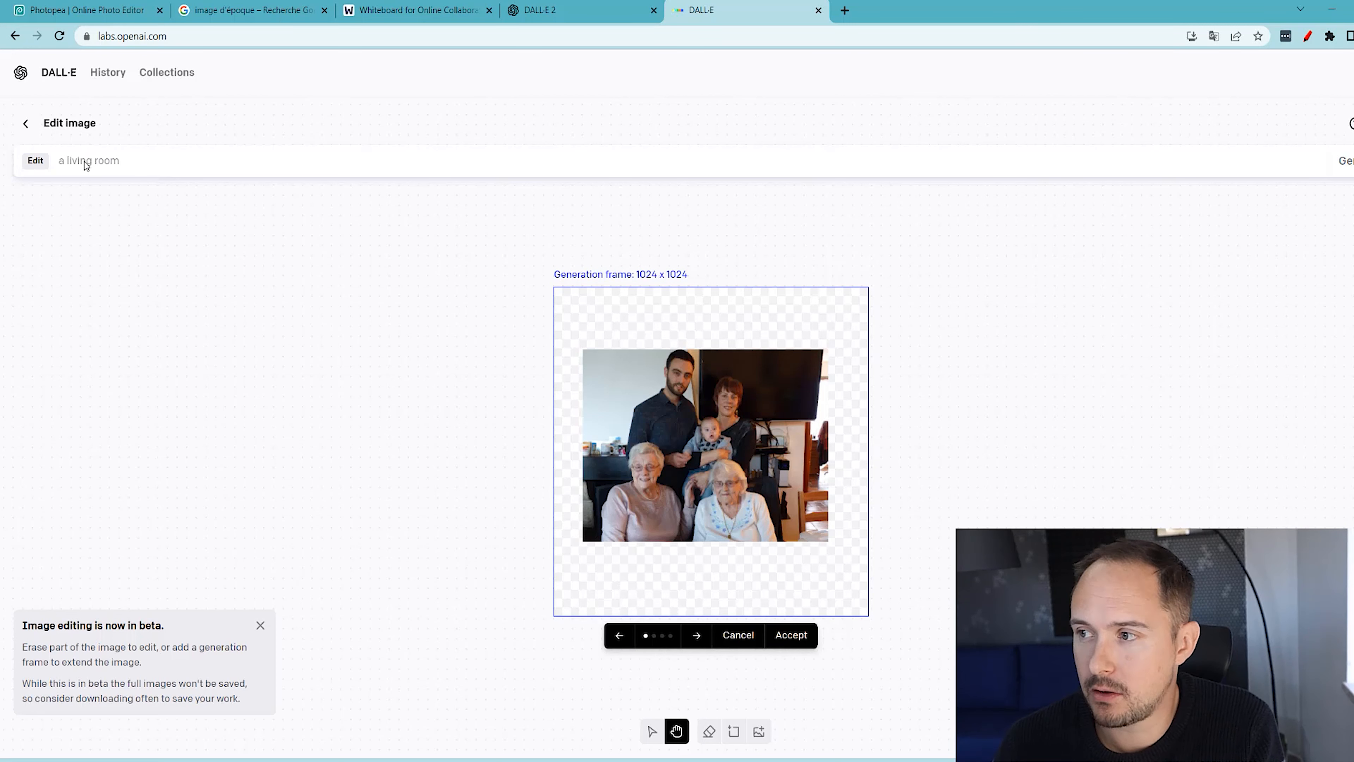
Step: Compare the generated living room variations, checking the surroundings added around the family
left_click(696, 637)
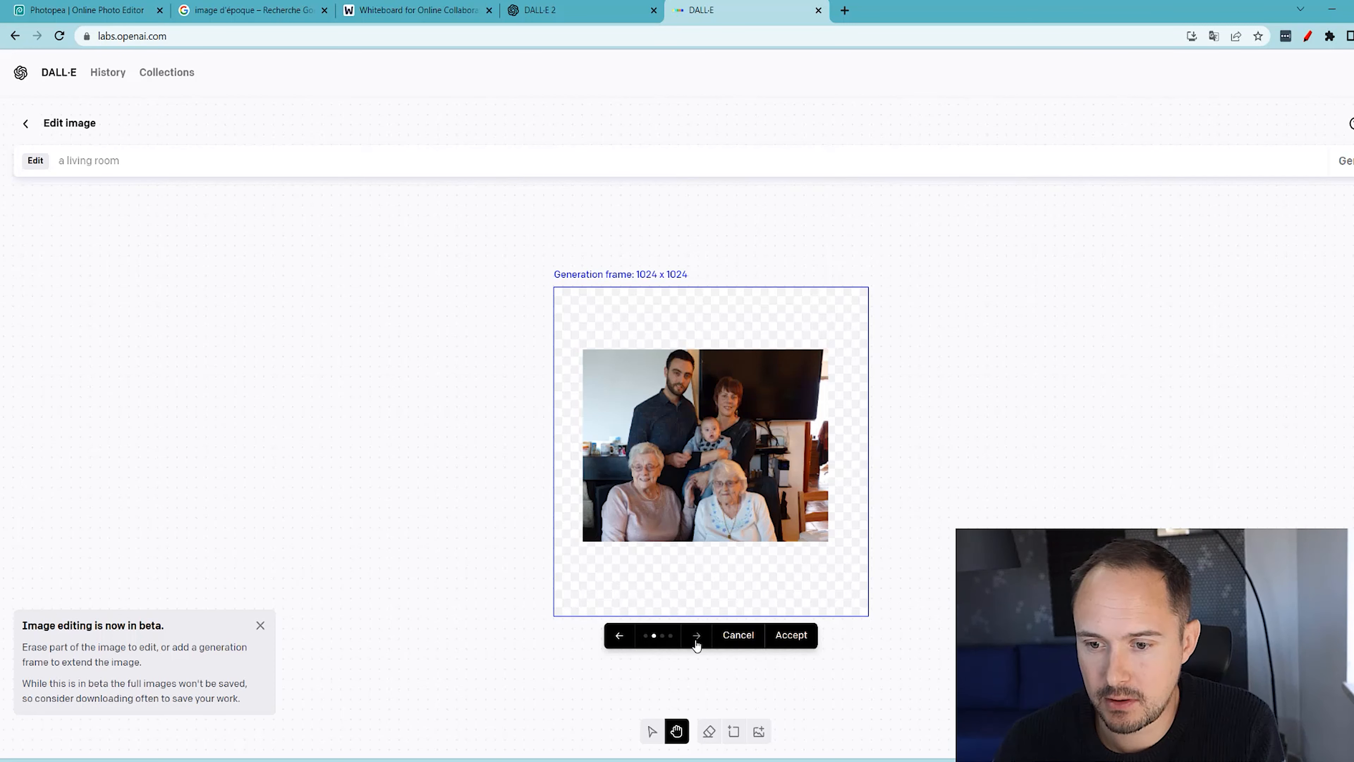
left_click(620, 638)
left_click(621, 638)
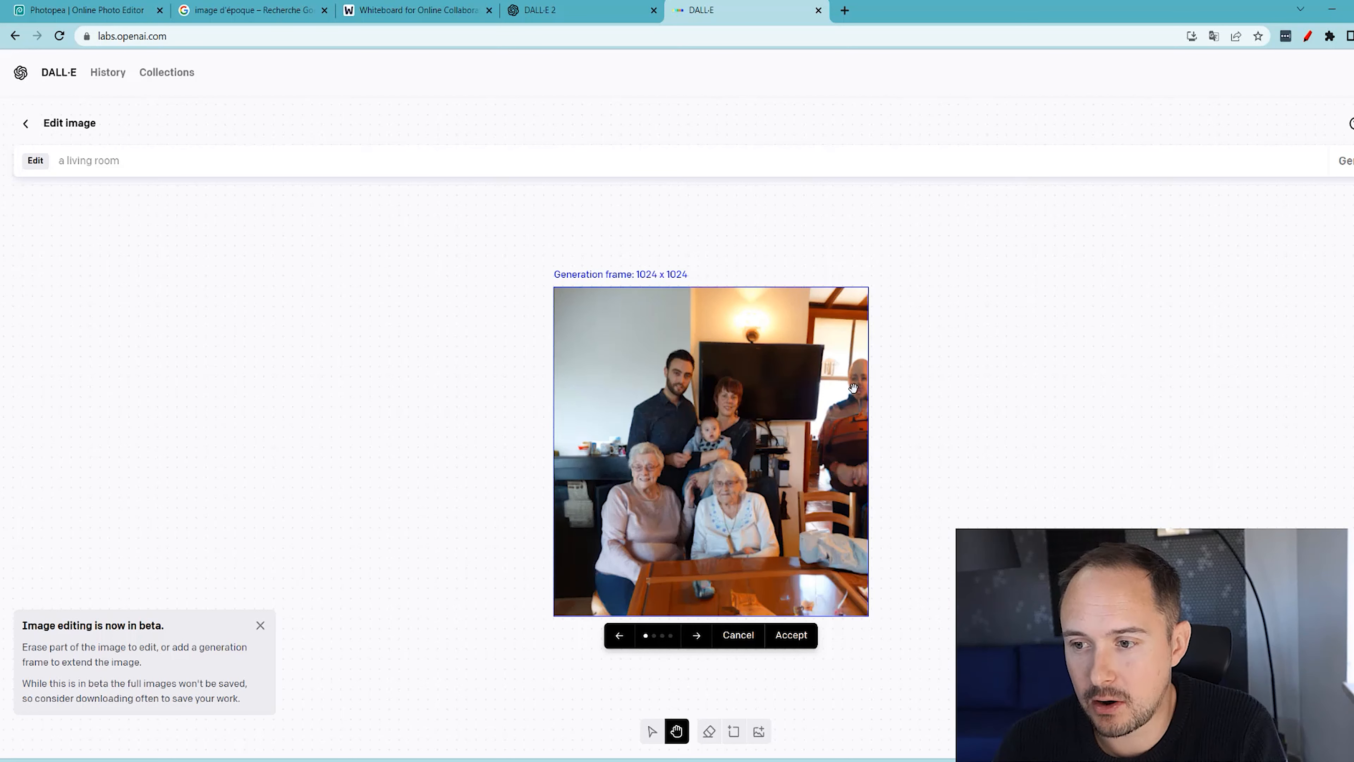
left_click(696, 635)
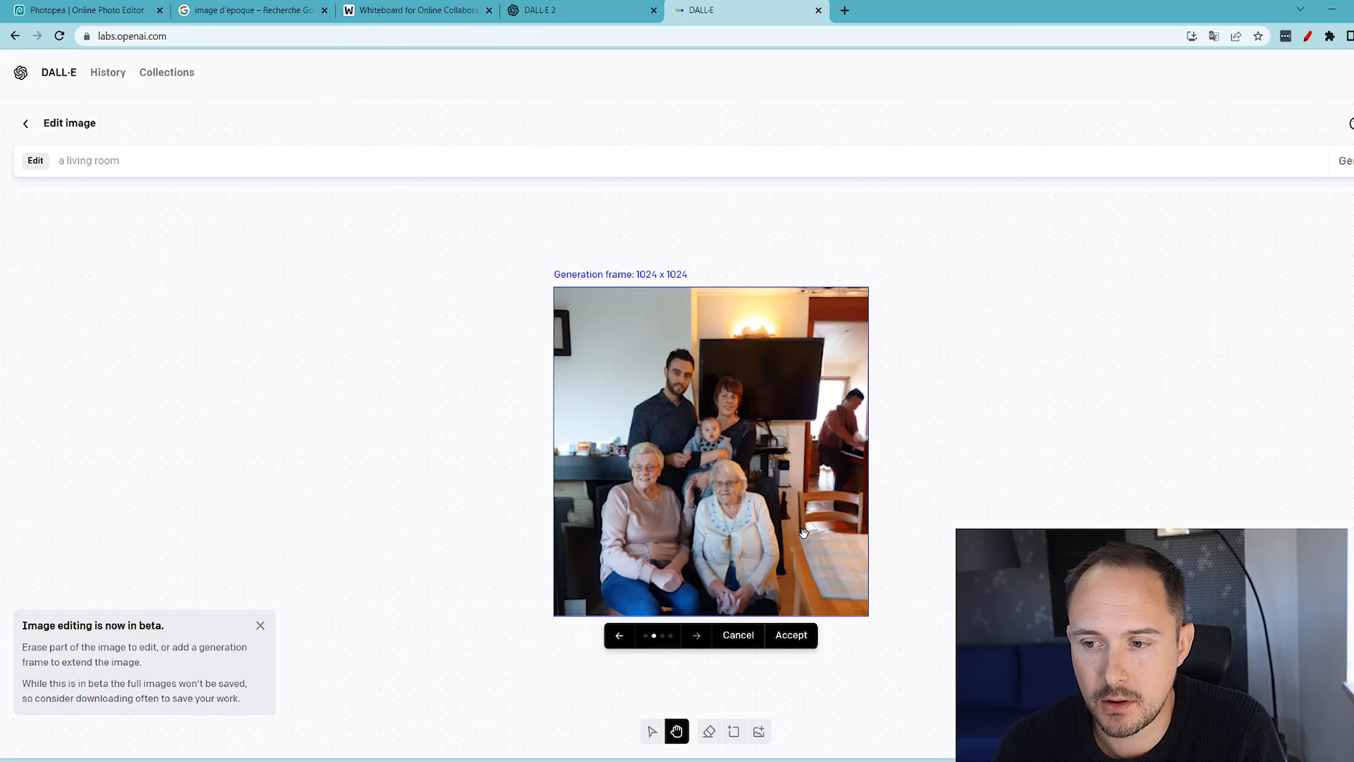
left_click(698, 640)
left_click(698, 642)
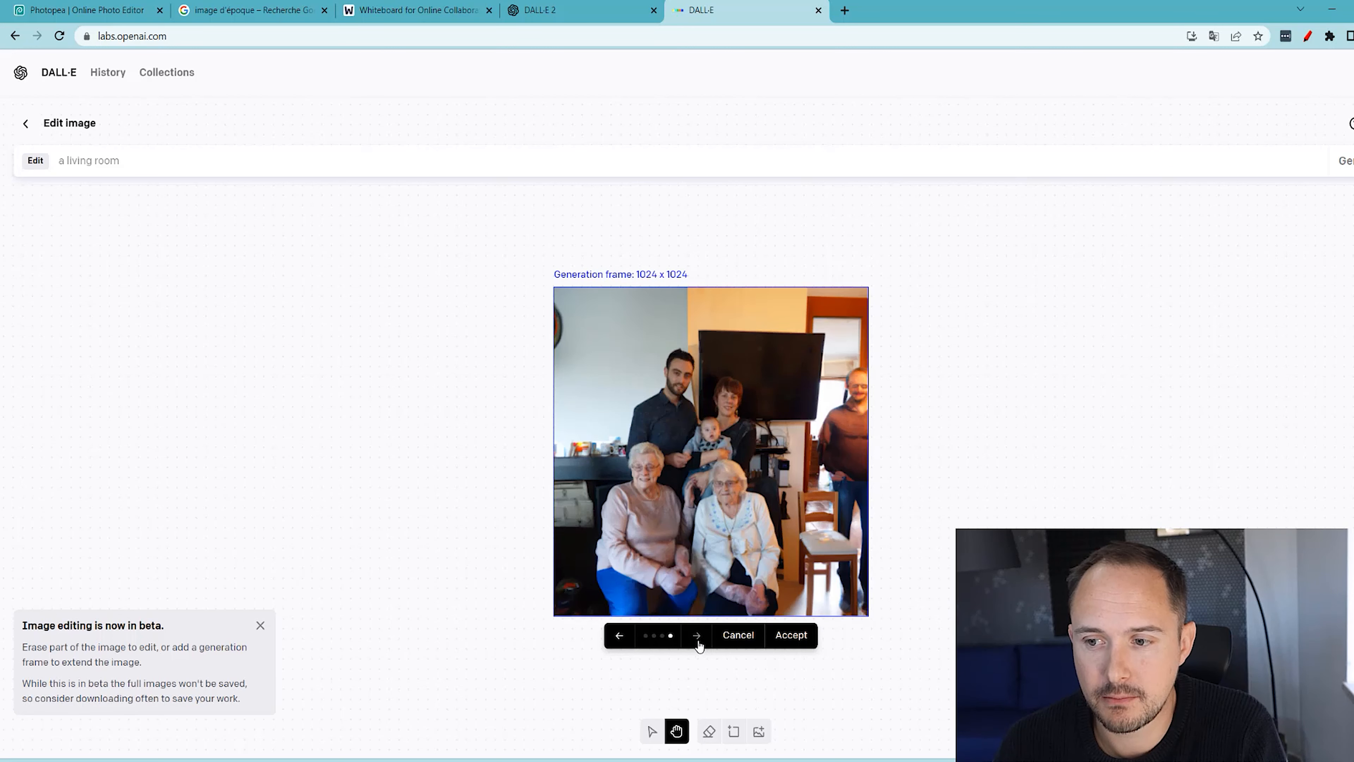
left_click(698, 640)
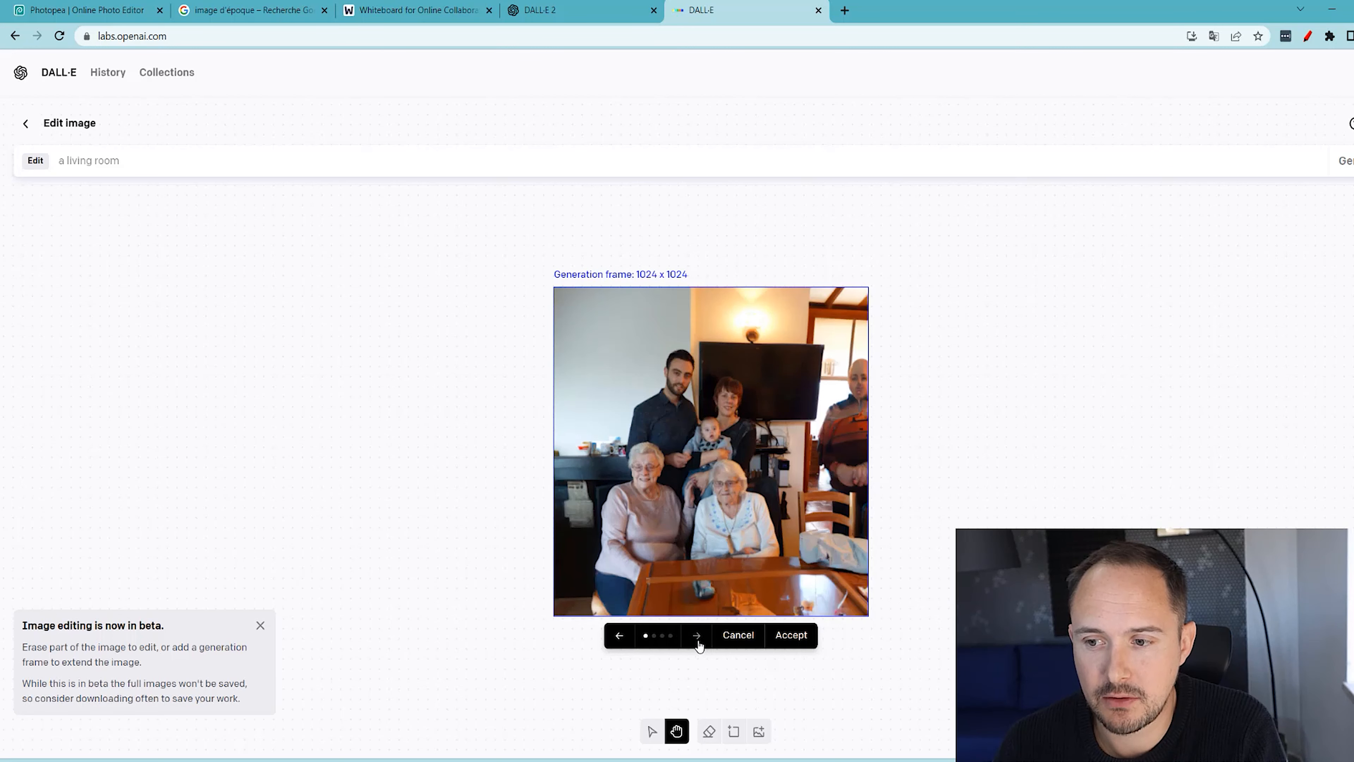
left_click(620, 643)
left_click(620, 643)
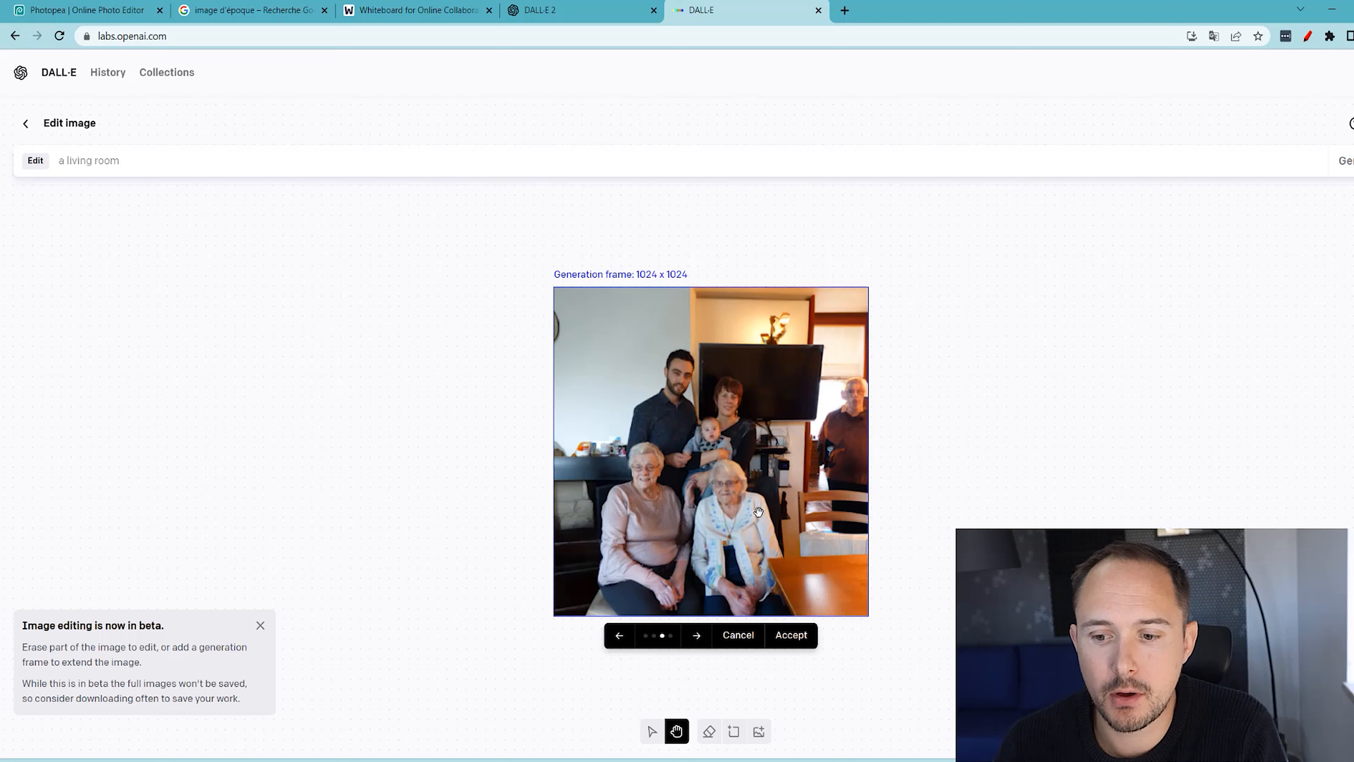
Step: Discard the living room variations and generate new ones with the prompt "a living room with a cat"
left_click(738, 634)
left_click(133, 161)
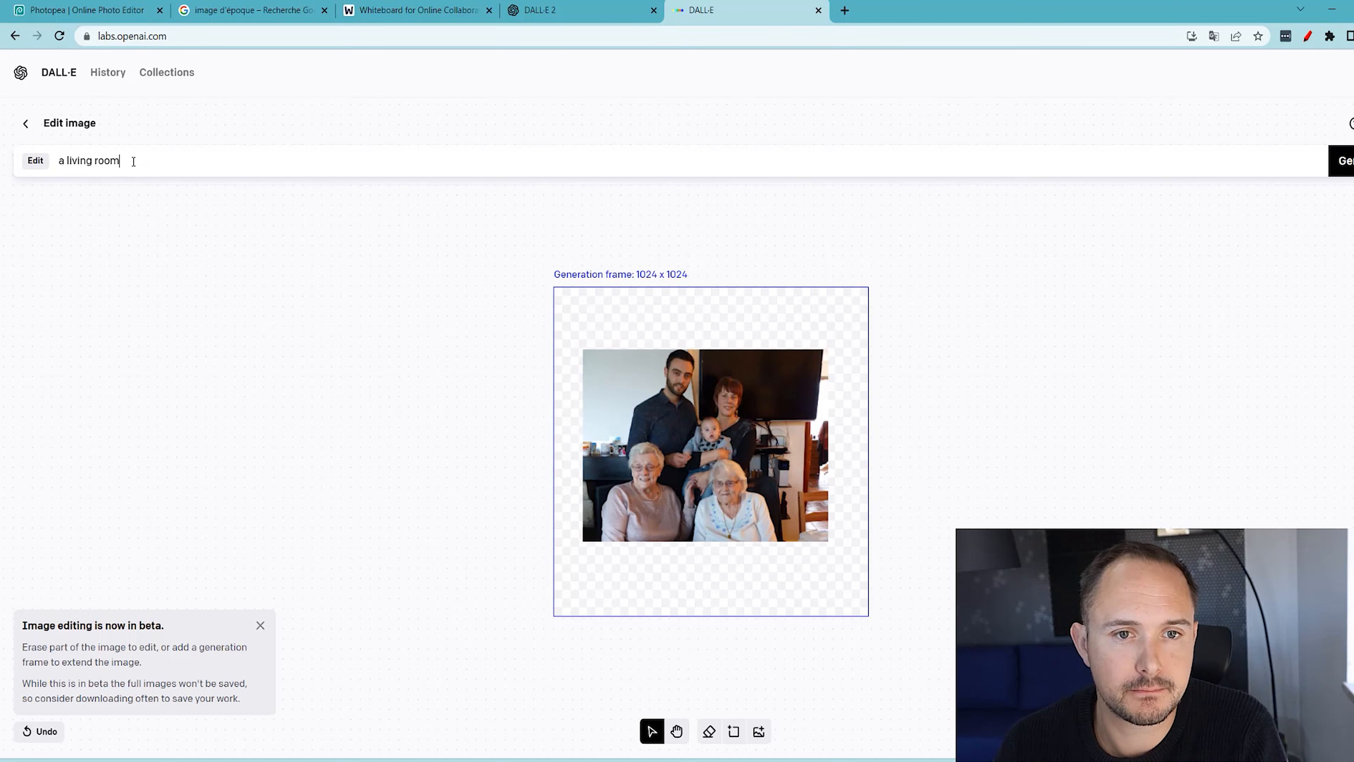
type("with a c")
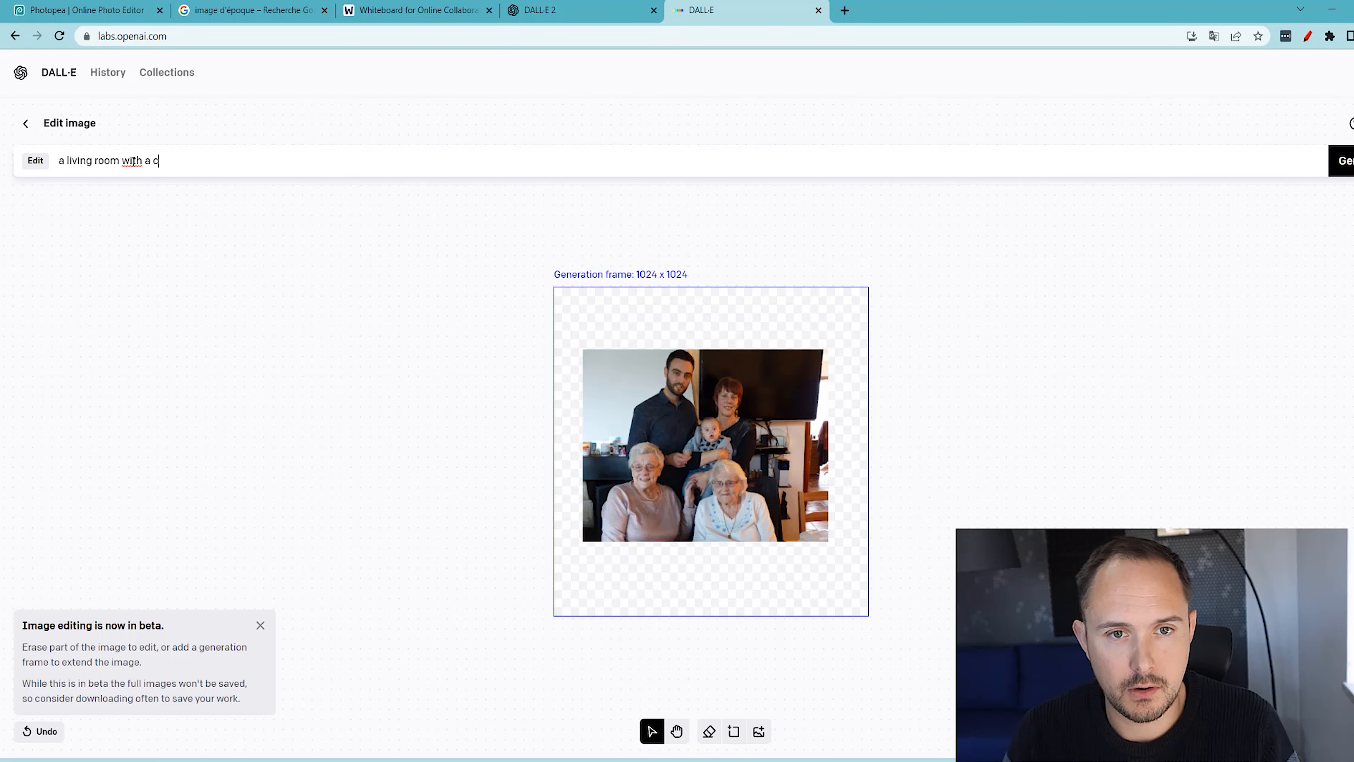
type("at")
left_click(1344, 168)
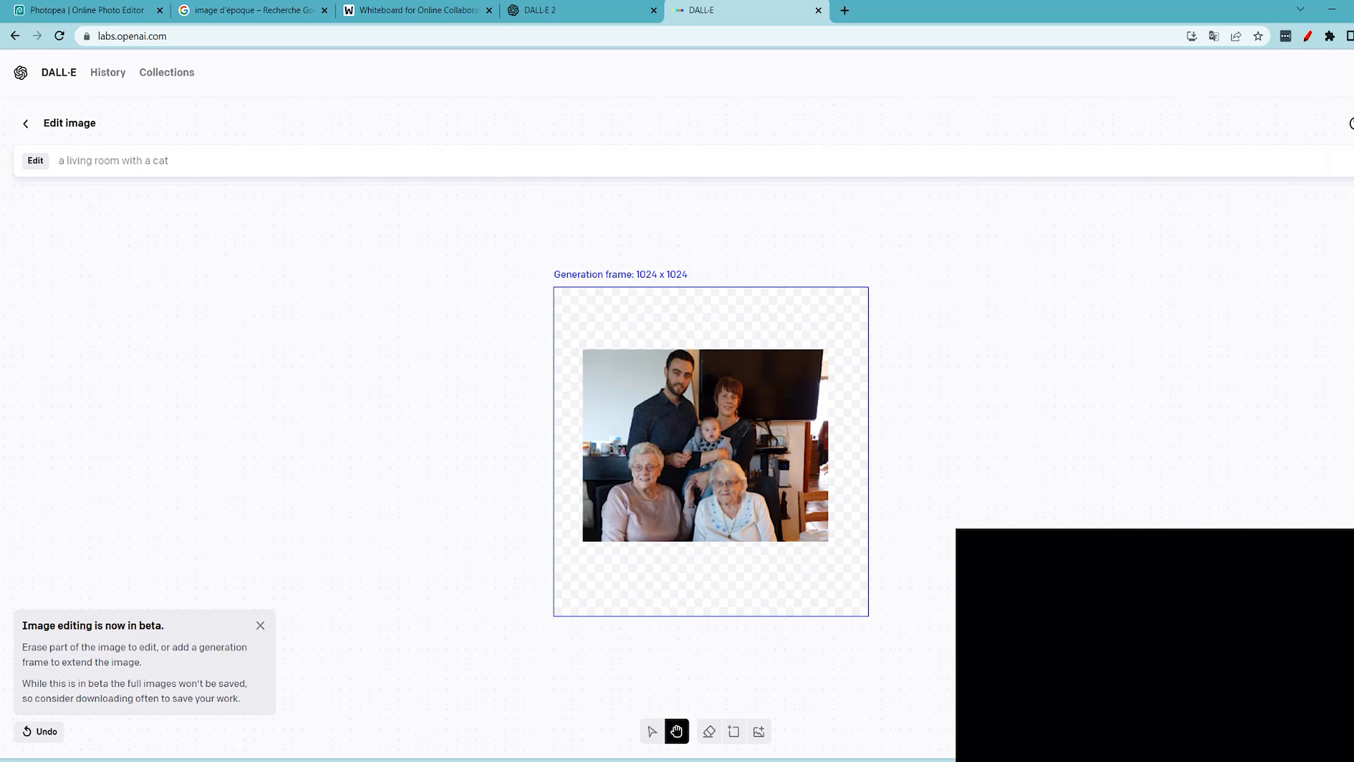
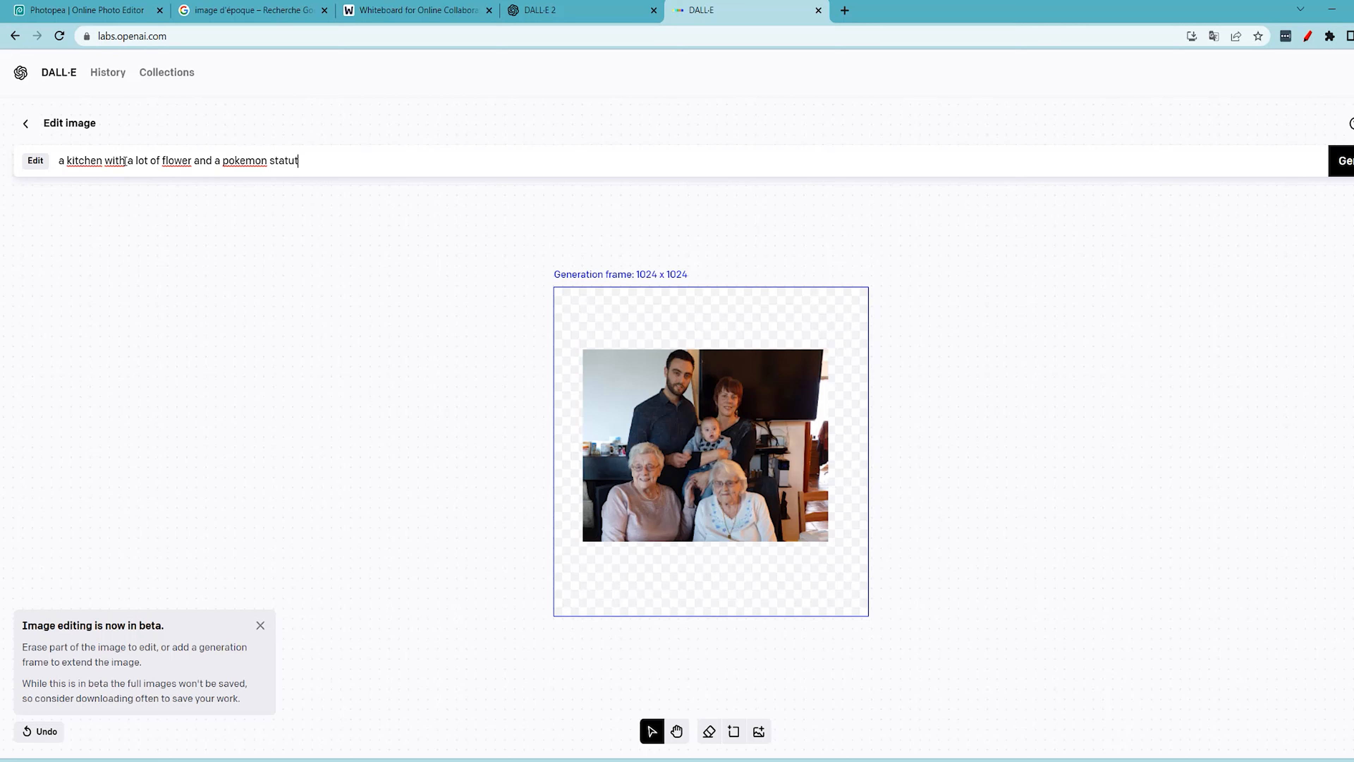
Step: Generate an extension of the photo with the prompt "a kitchen with a lot of flower and a pokemon statut"
left_click(1204, 206)
key("h")
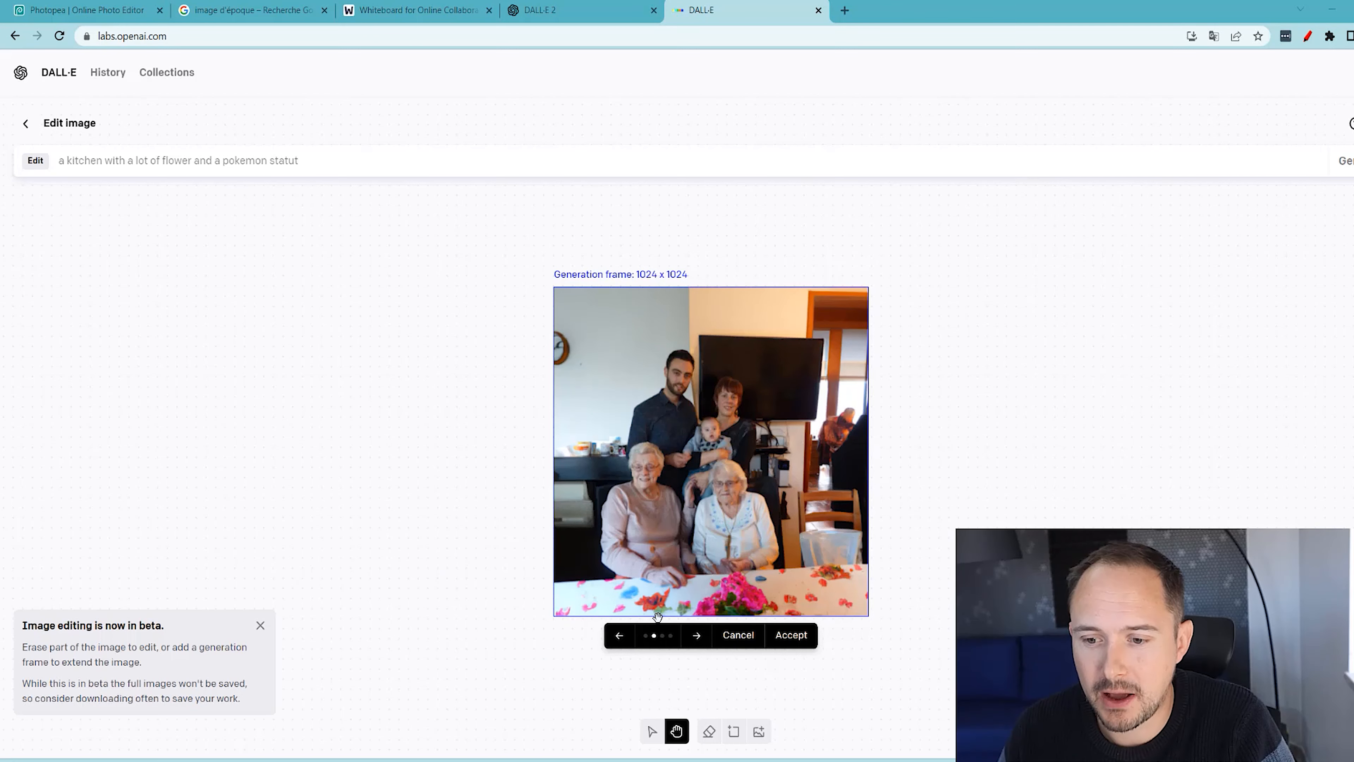
Step: Compare the kitchen variations and accept the first one, with the striped tablecloth and the lit ceiling lamp
left_click(697, 636)
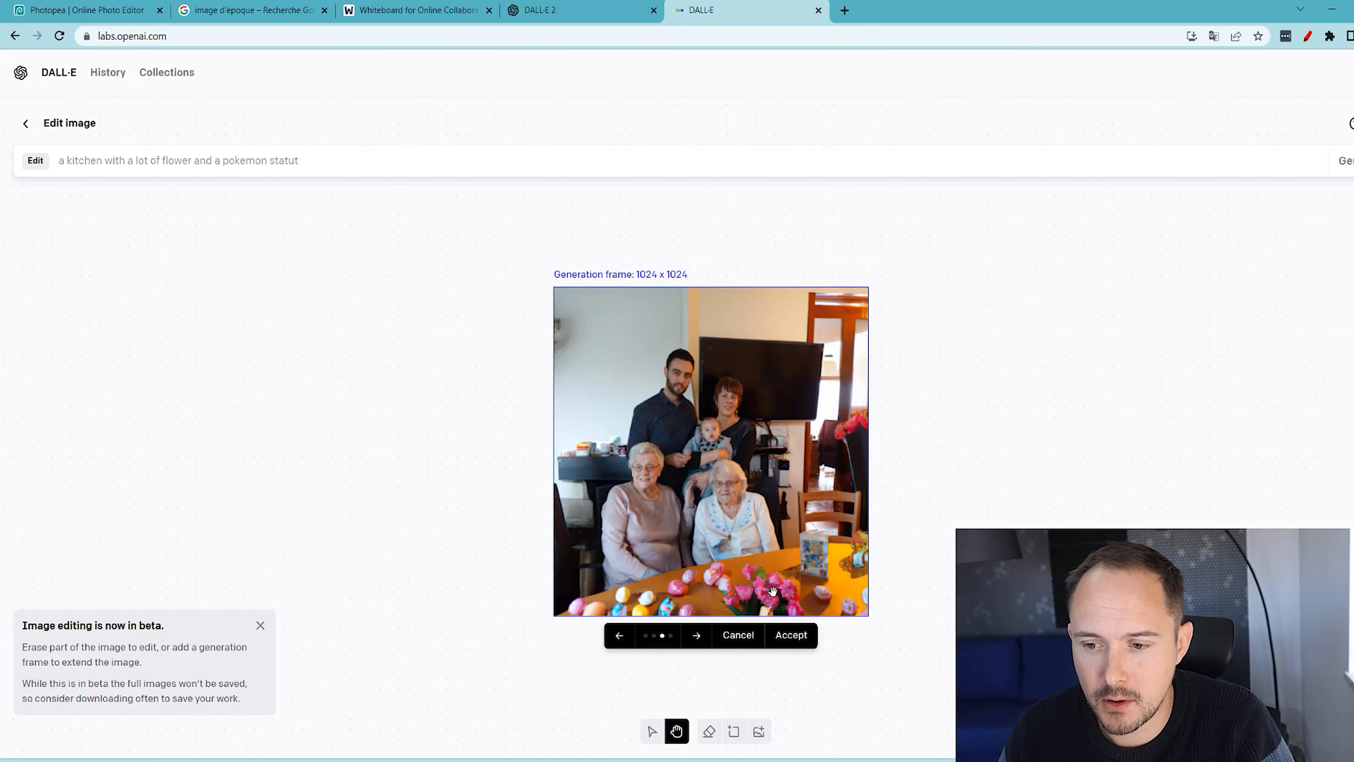
left_click(624, 638)
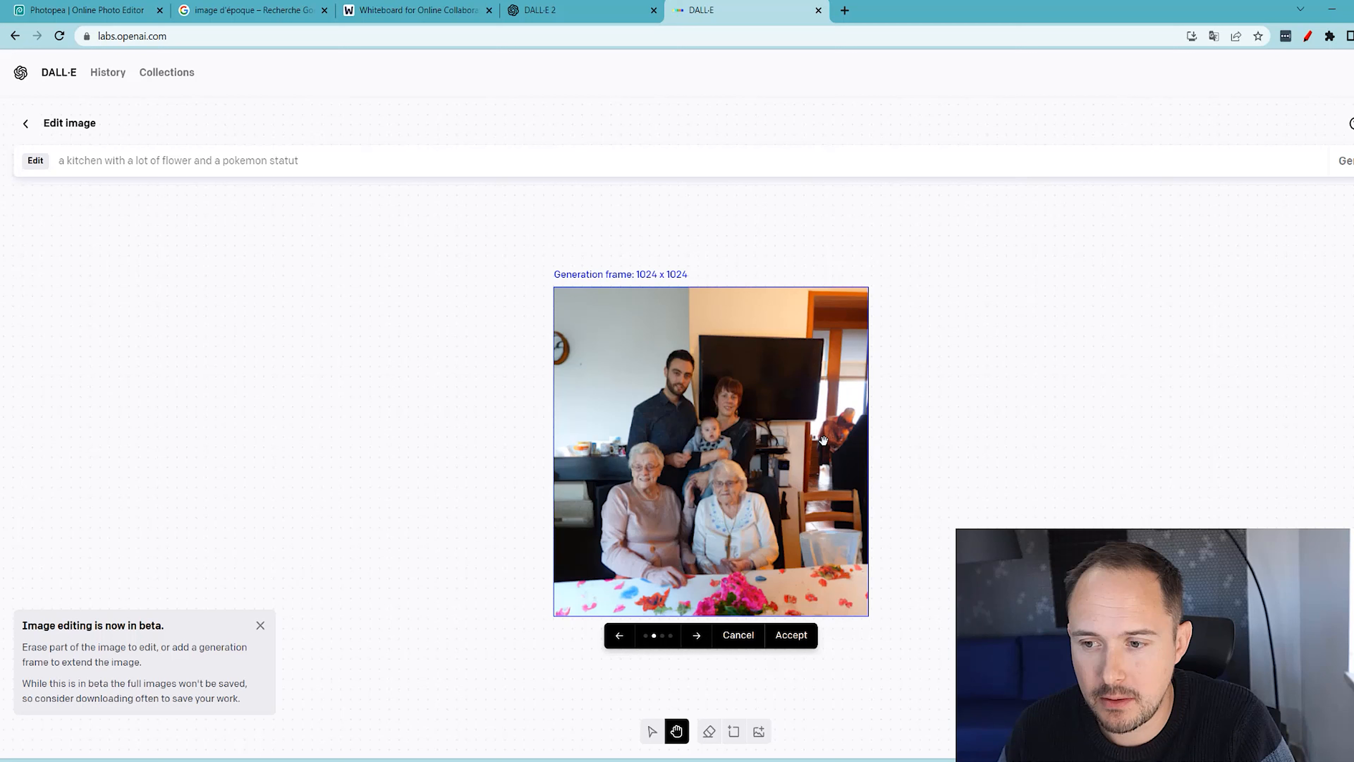
left_click(699, 640)
left_click(698, 640)
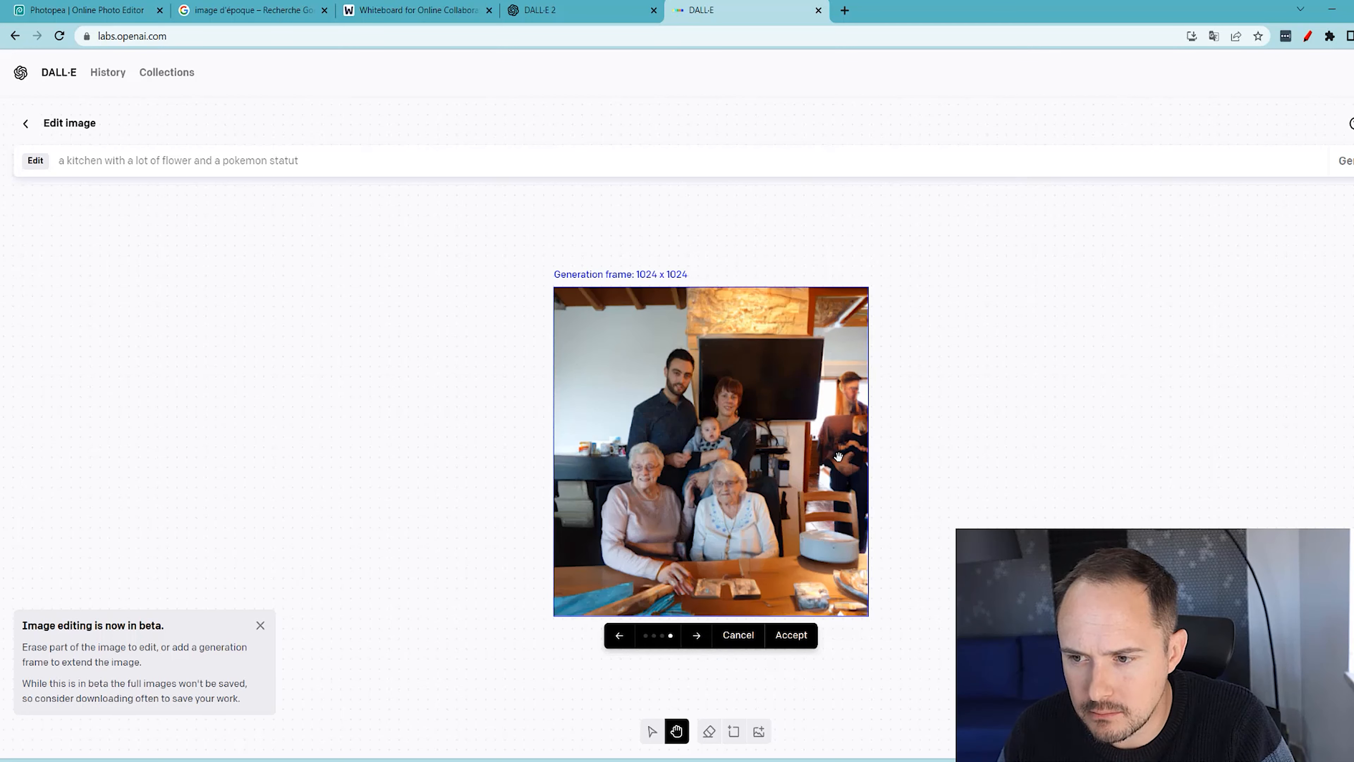
left_click(624, 643)
left_click(624, 640)
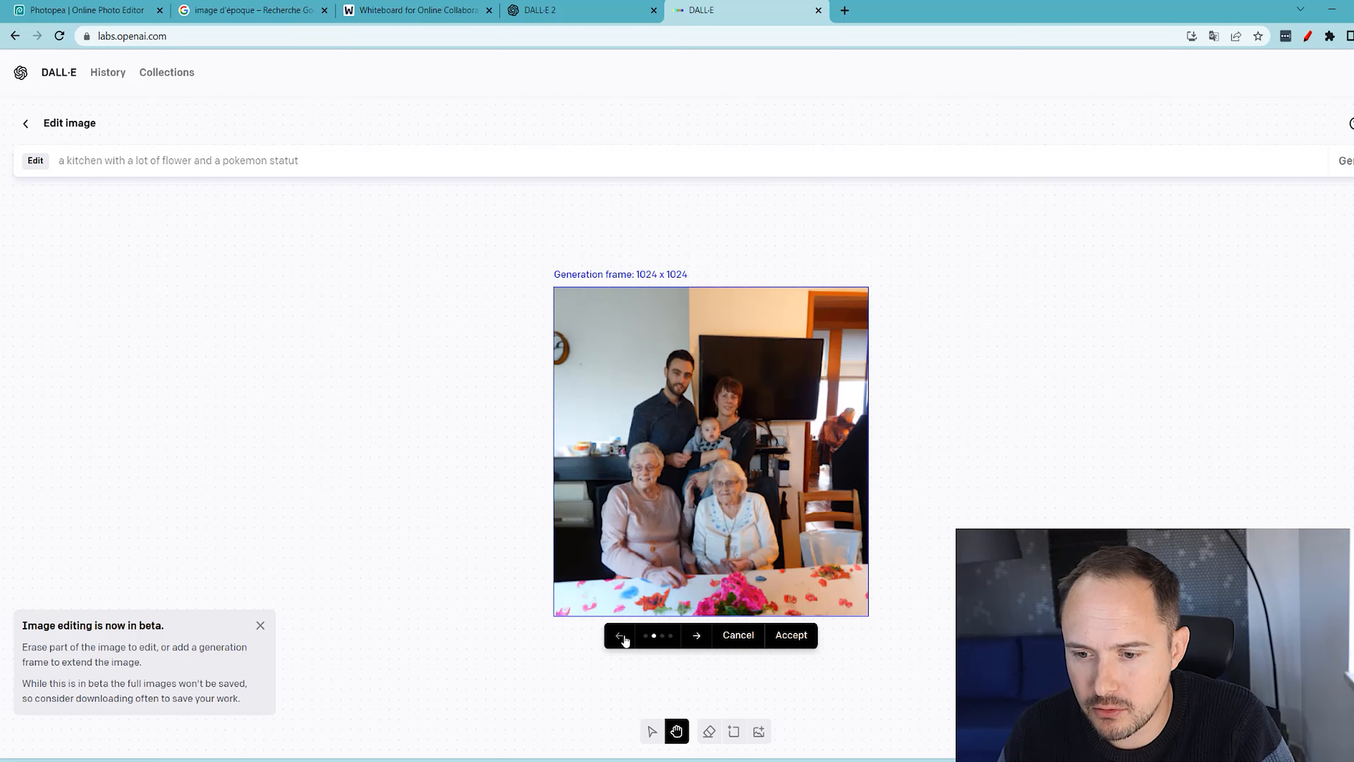
left_click(621, 636)
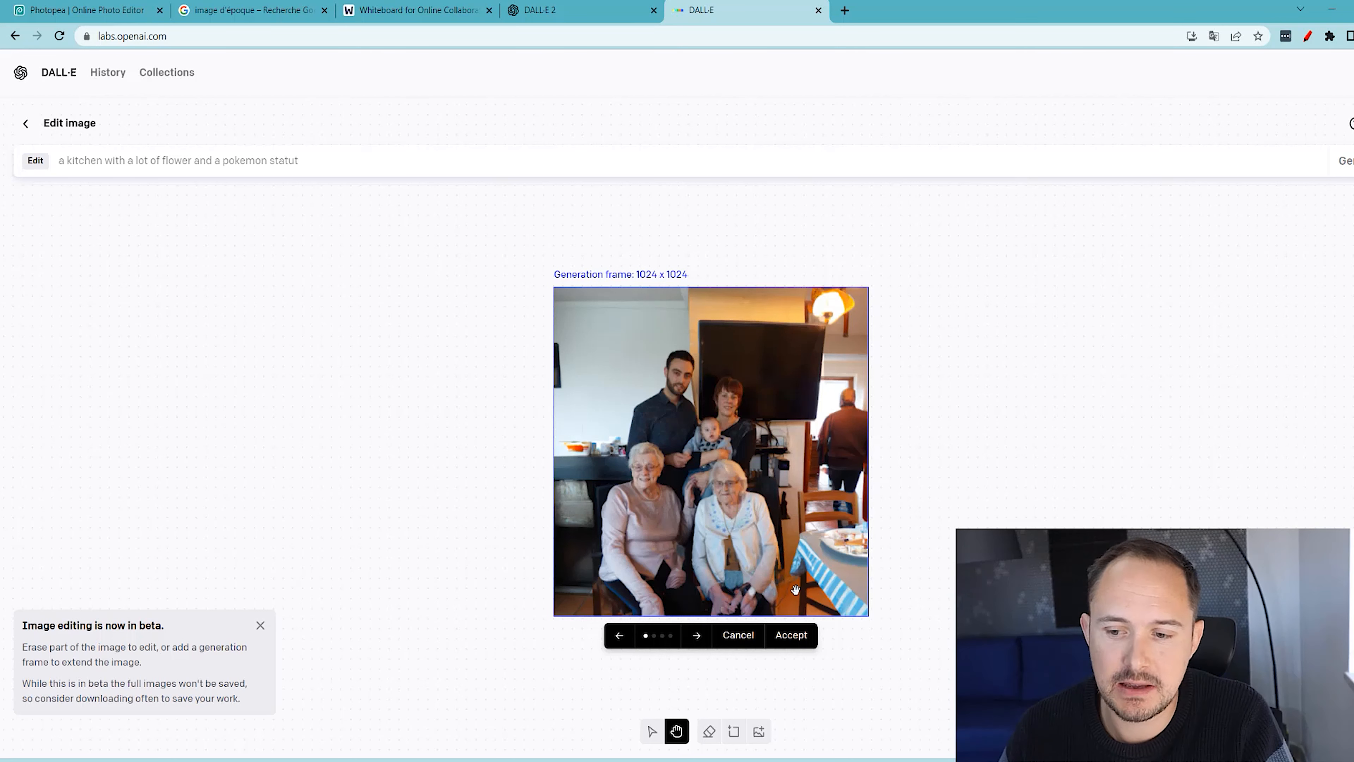
left_click(798, 640)
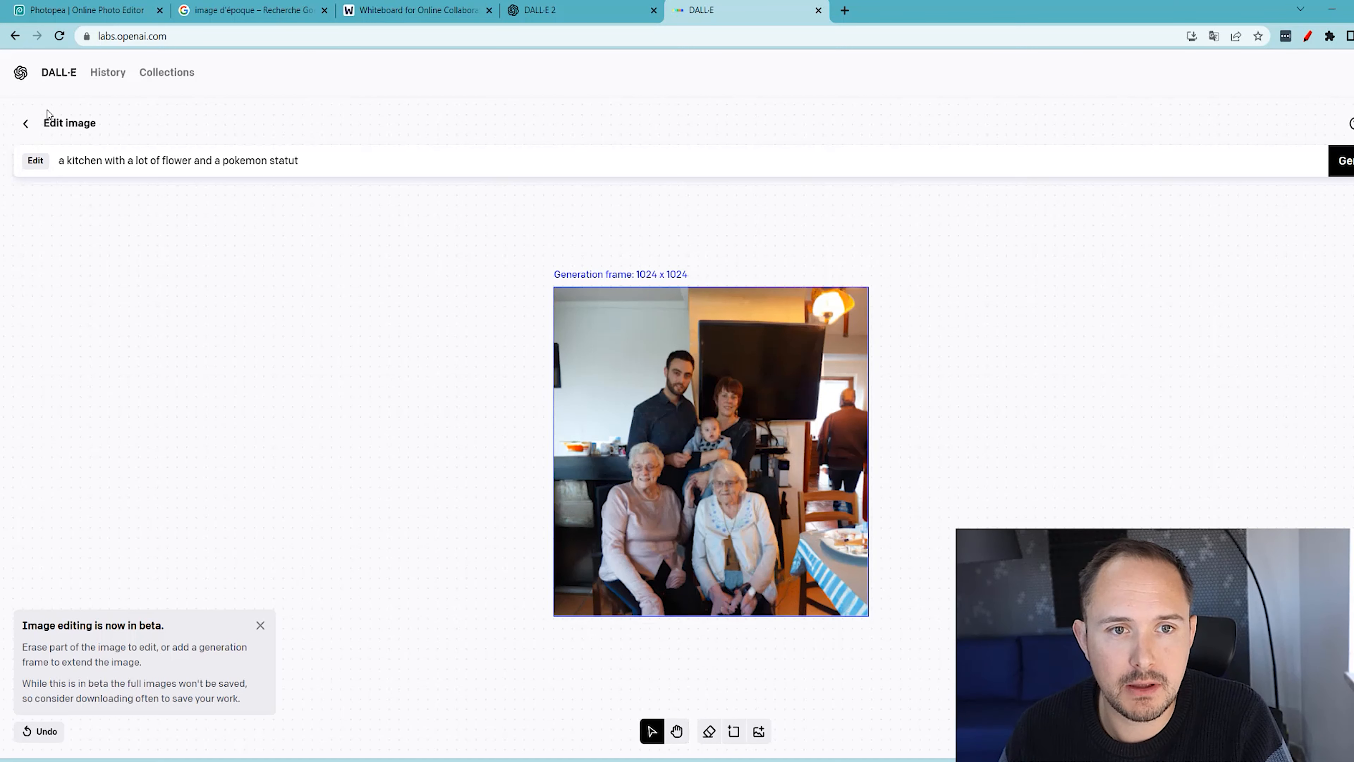
Step: Leave the image editor and discard the changes without downloading the image
left_click(25, 127)
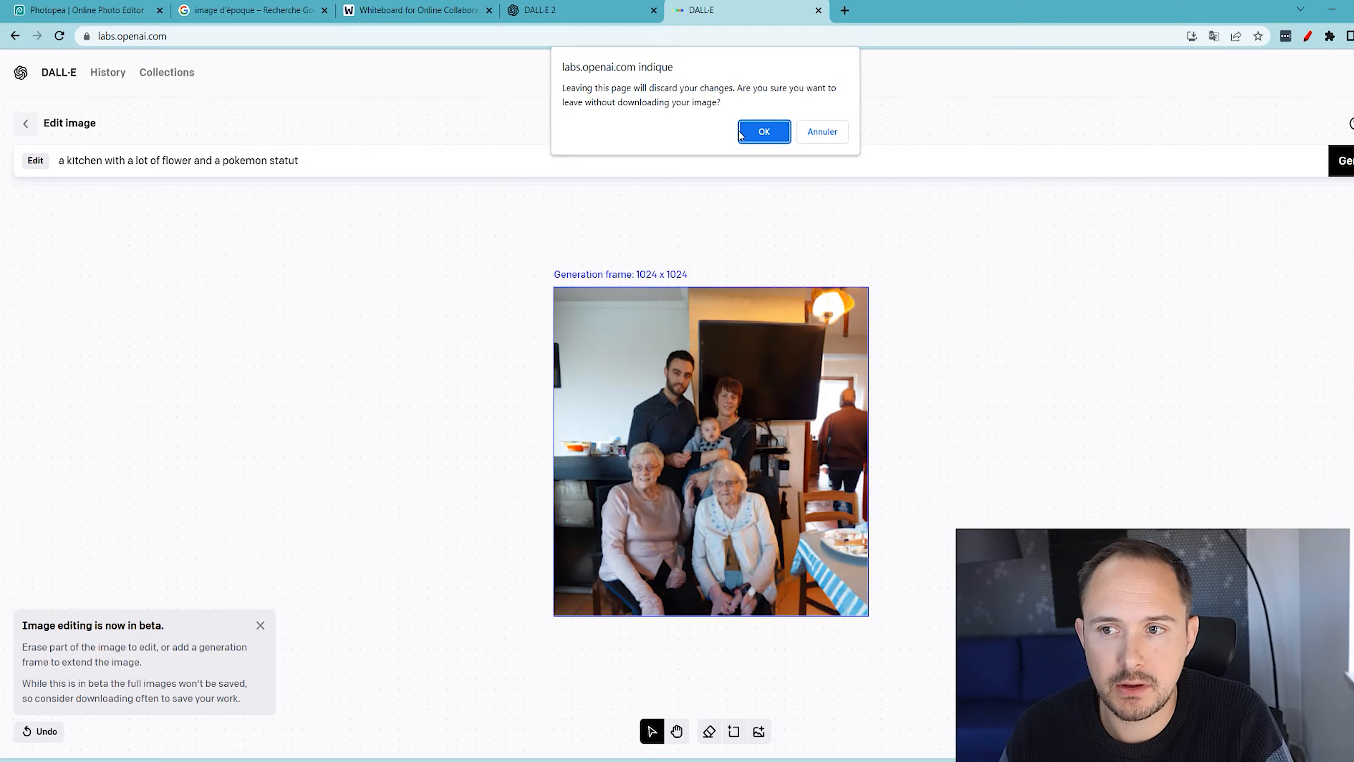
left_click(764, 132)
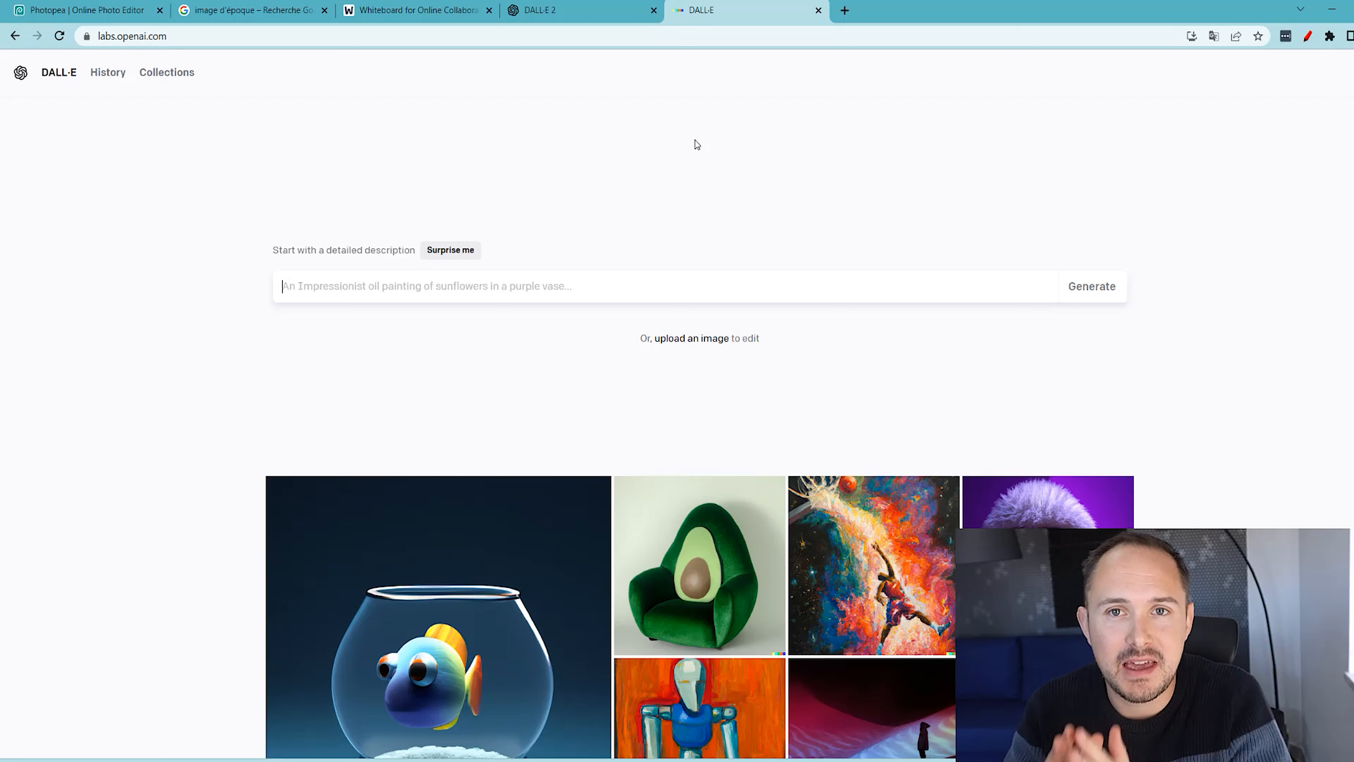
Step: Upload the JPG version of the family photo, crop it to the proposed square area and open it for image editing
left_click(692, 339)
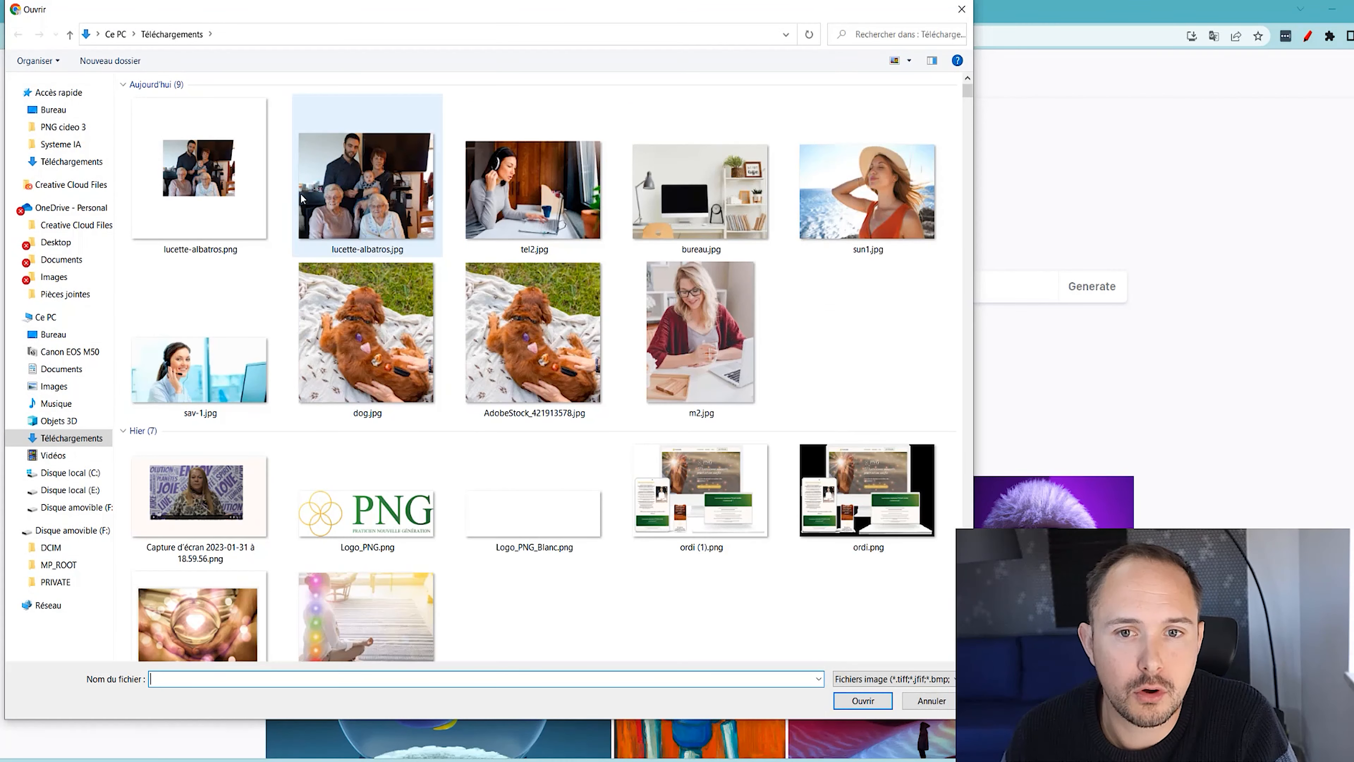
left_click(387, 192)
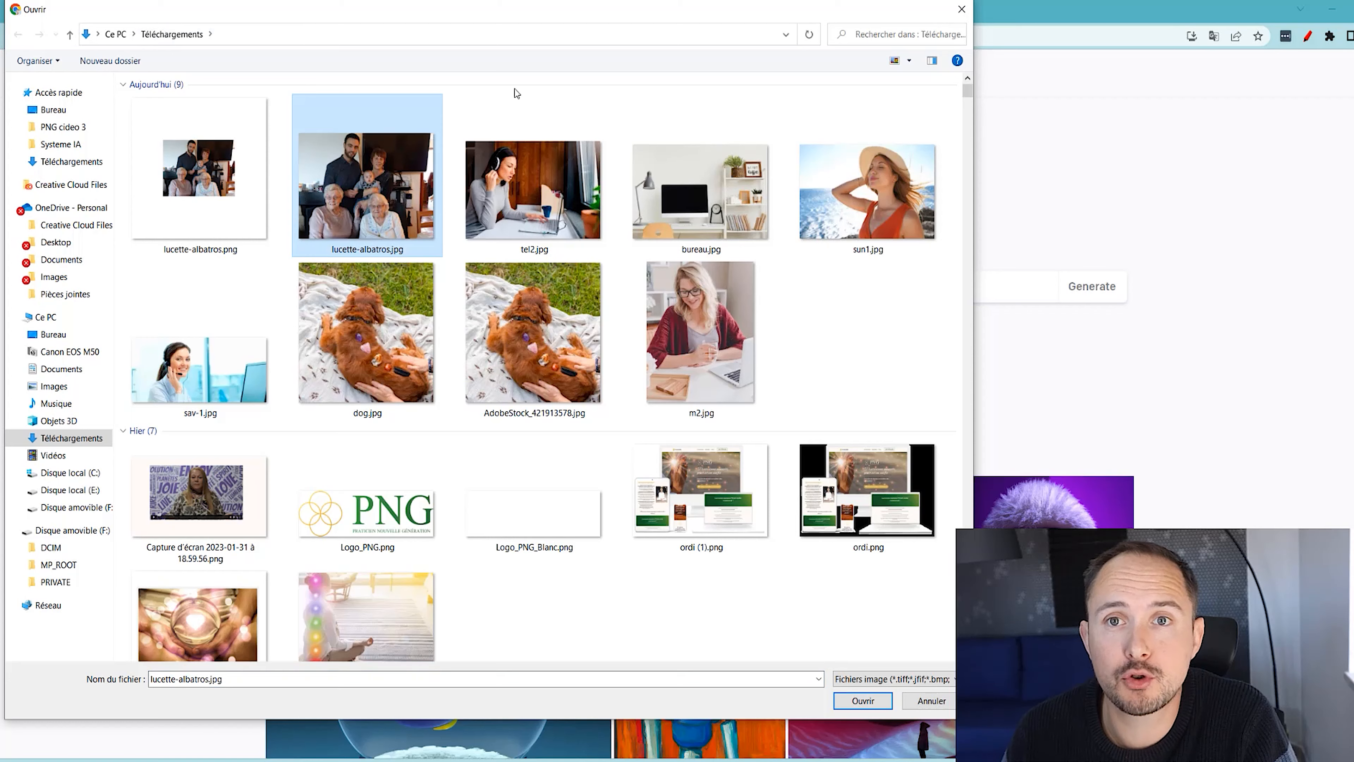
left_click(865, 699)
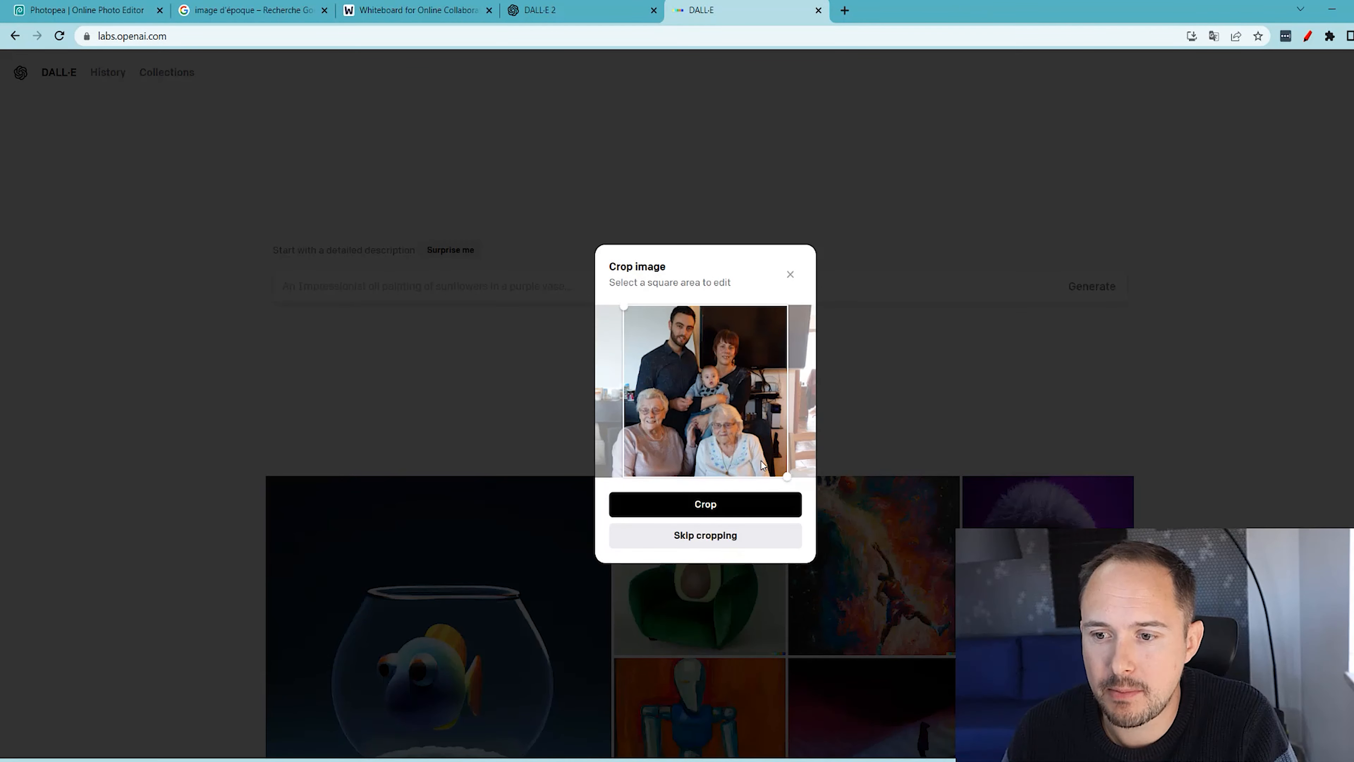
left_click(727, 505)
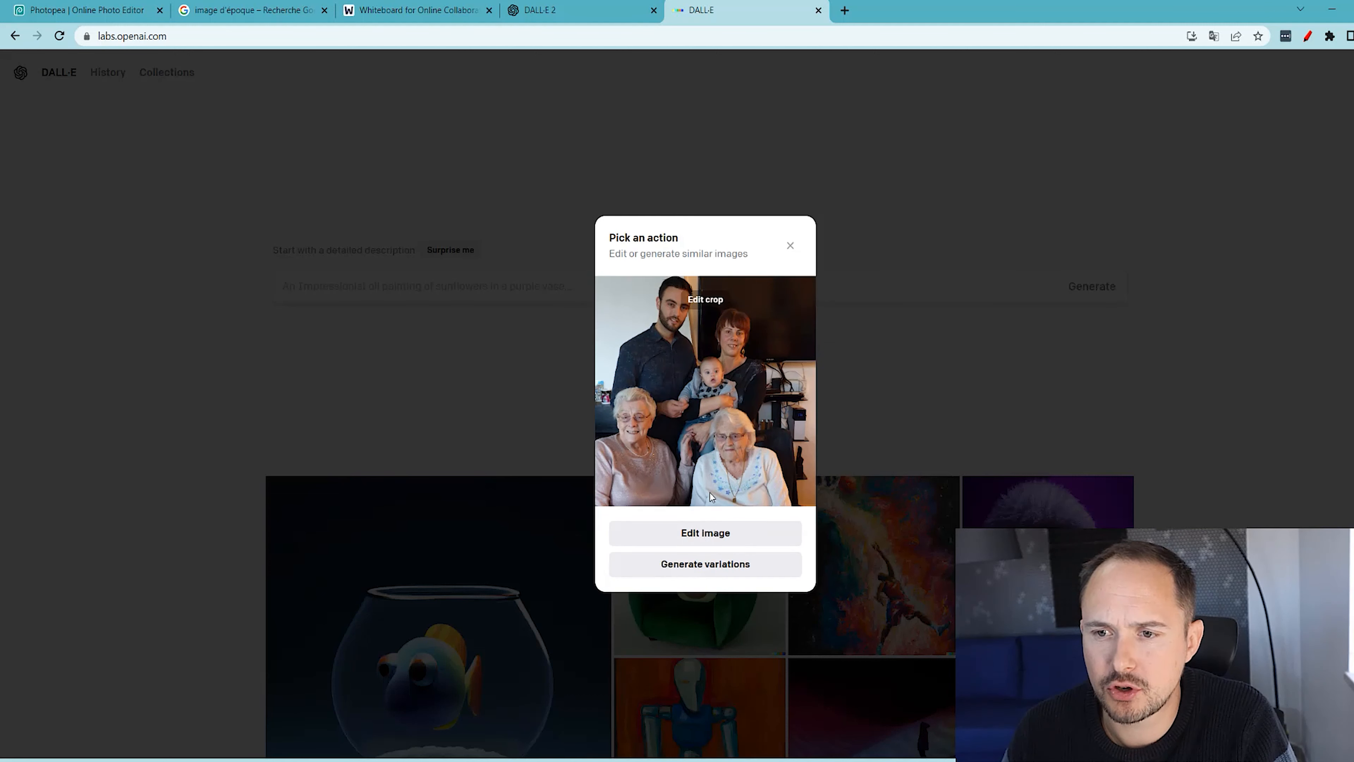
left_click(718, 539)
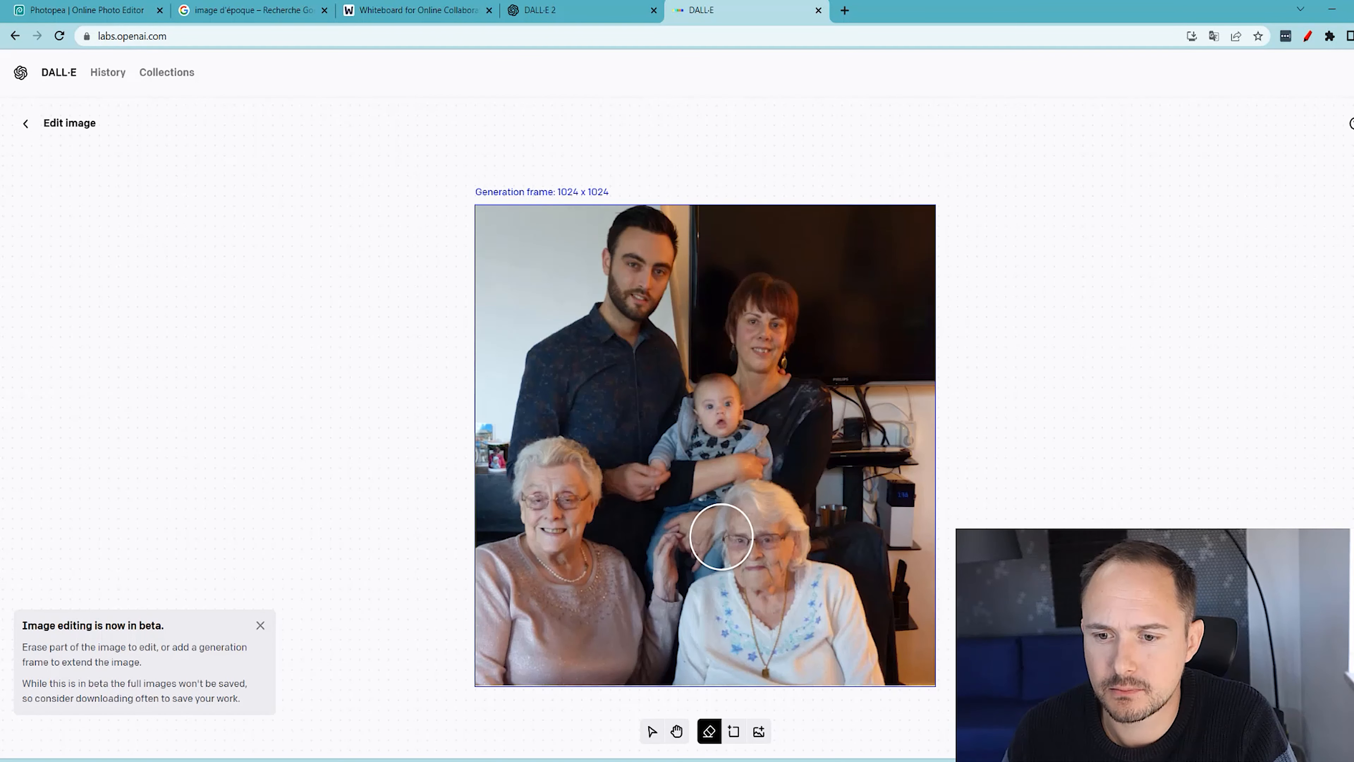
Step: Add a 1024 x 1024 generation frame directly below the photo, aligned with its sides and slightly overlapping its lower edge
left_click(733, 730)
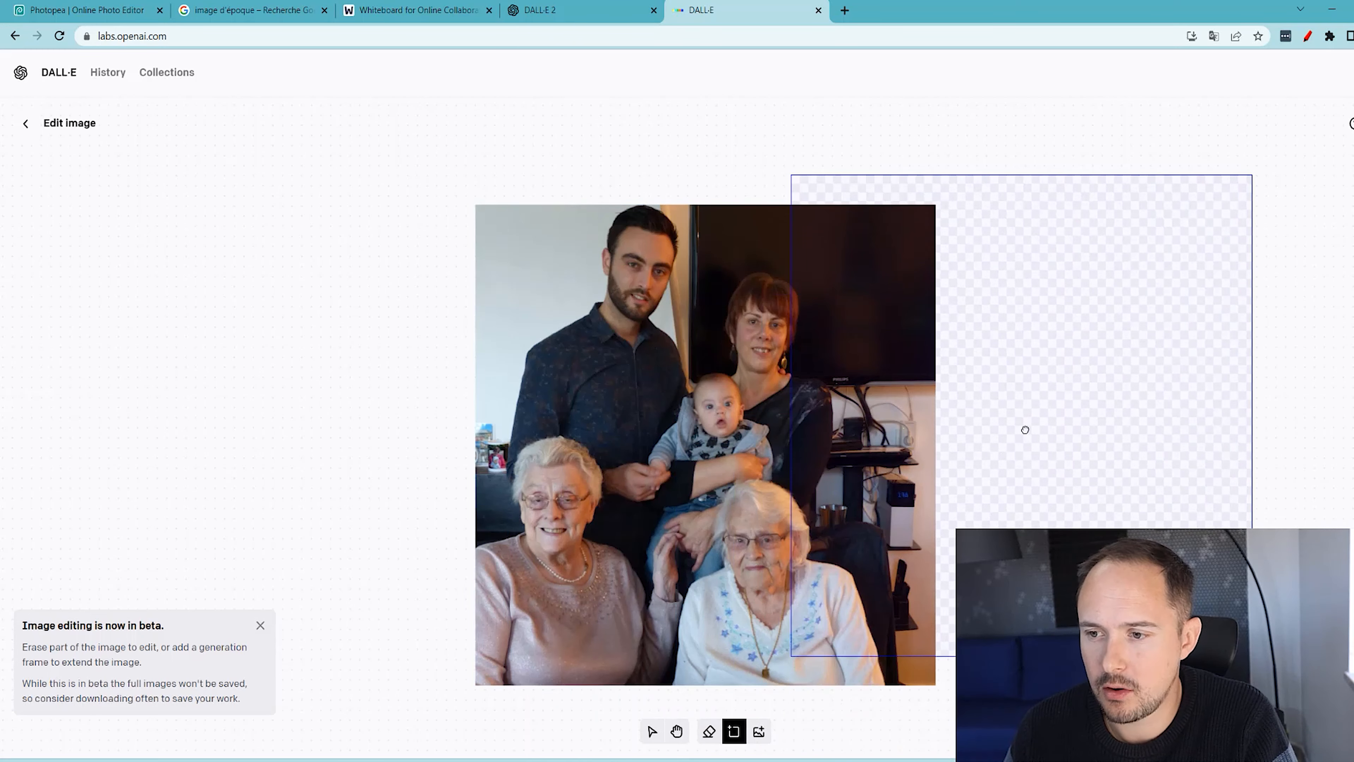
scroll(1021, 427, "down", 5)
scroll(1009, 444, "up", 3)
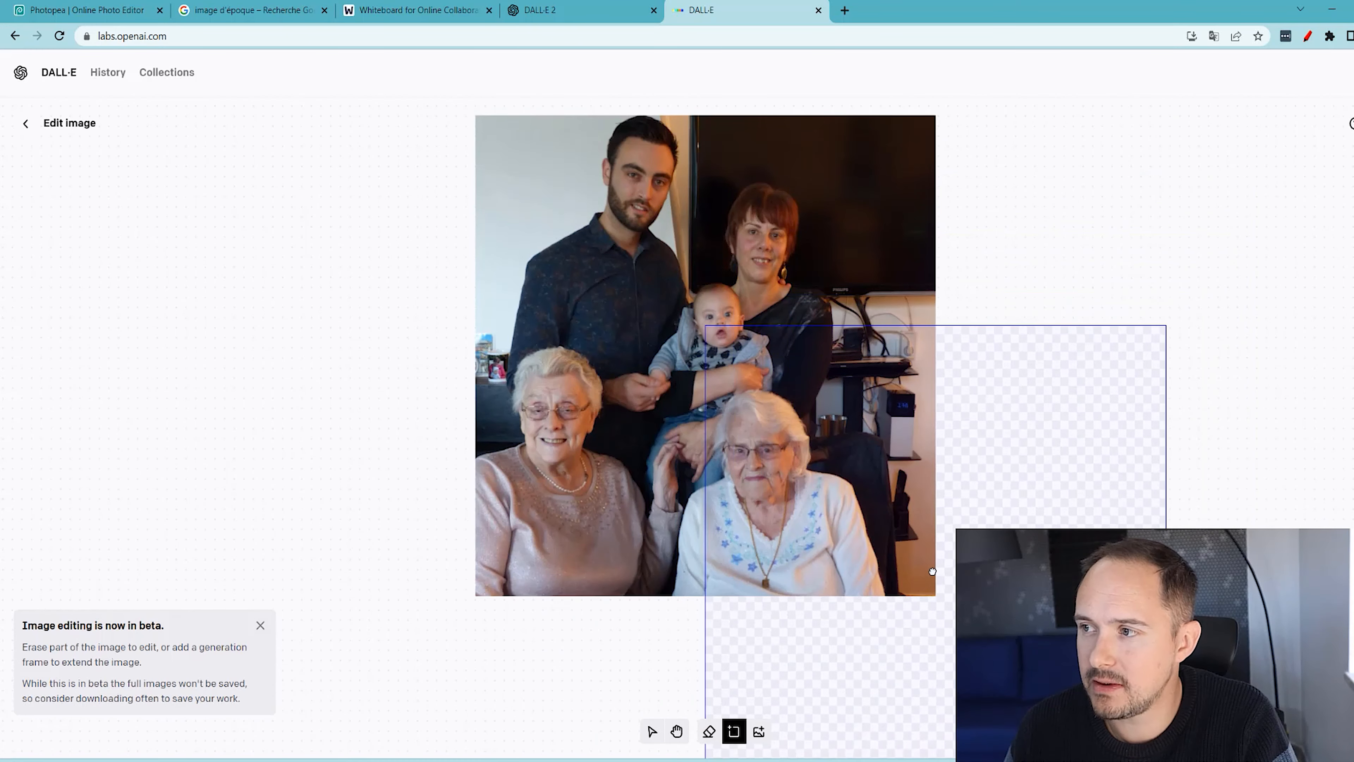
left_click(1079, 525)
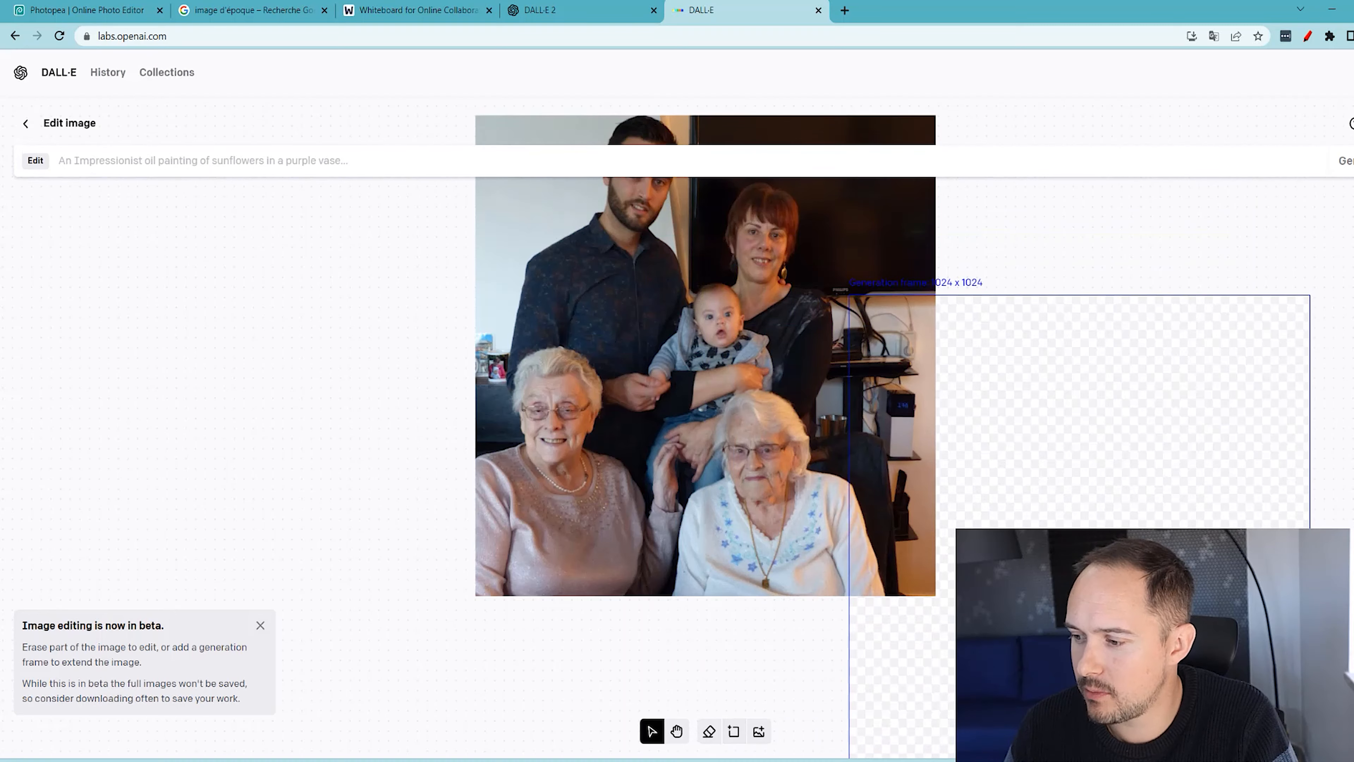
scroll(706, 427, "down", 5)
left_click_drag(786, 478, 689, 542)
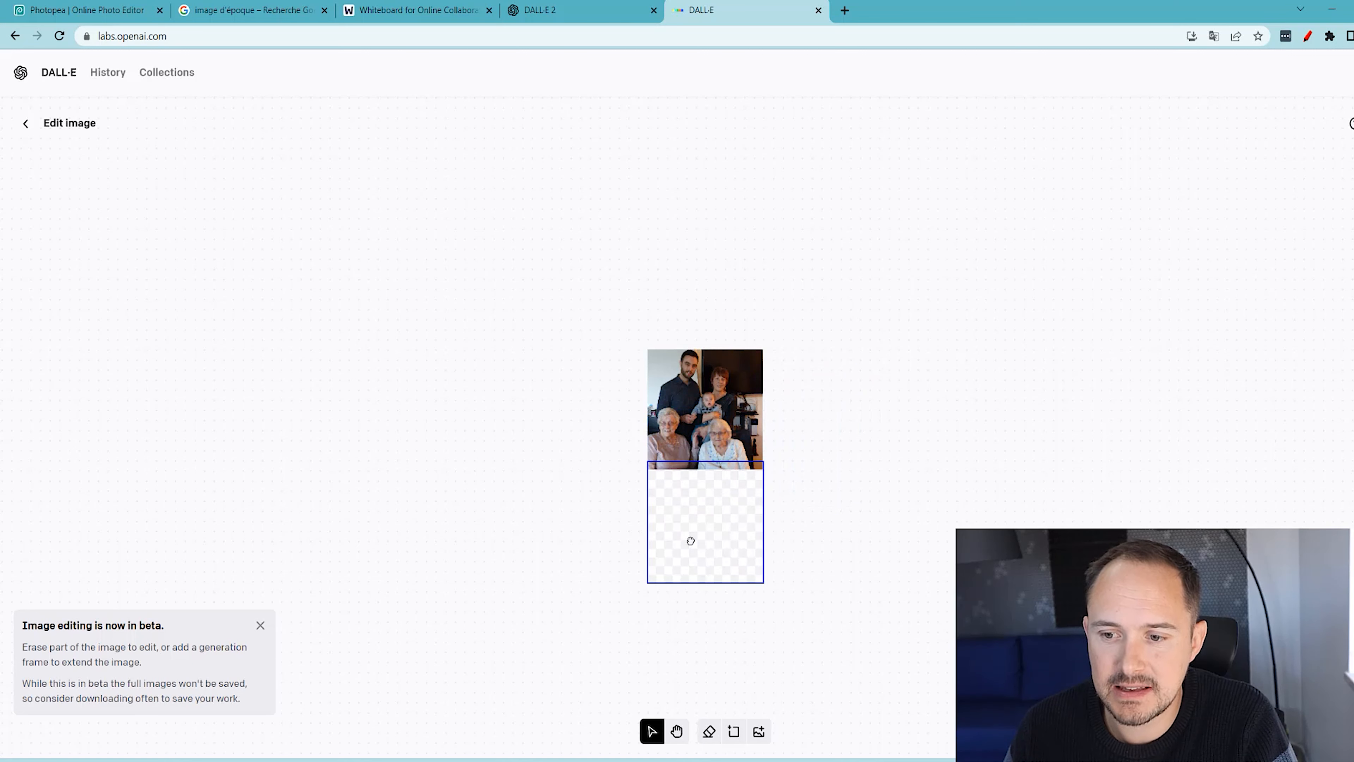
Step: Generate the lower extension of the photo with the prompt "a table and a spoon"
left_click(238, 158)
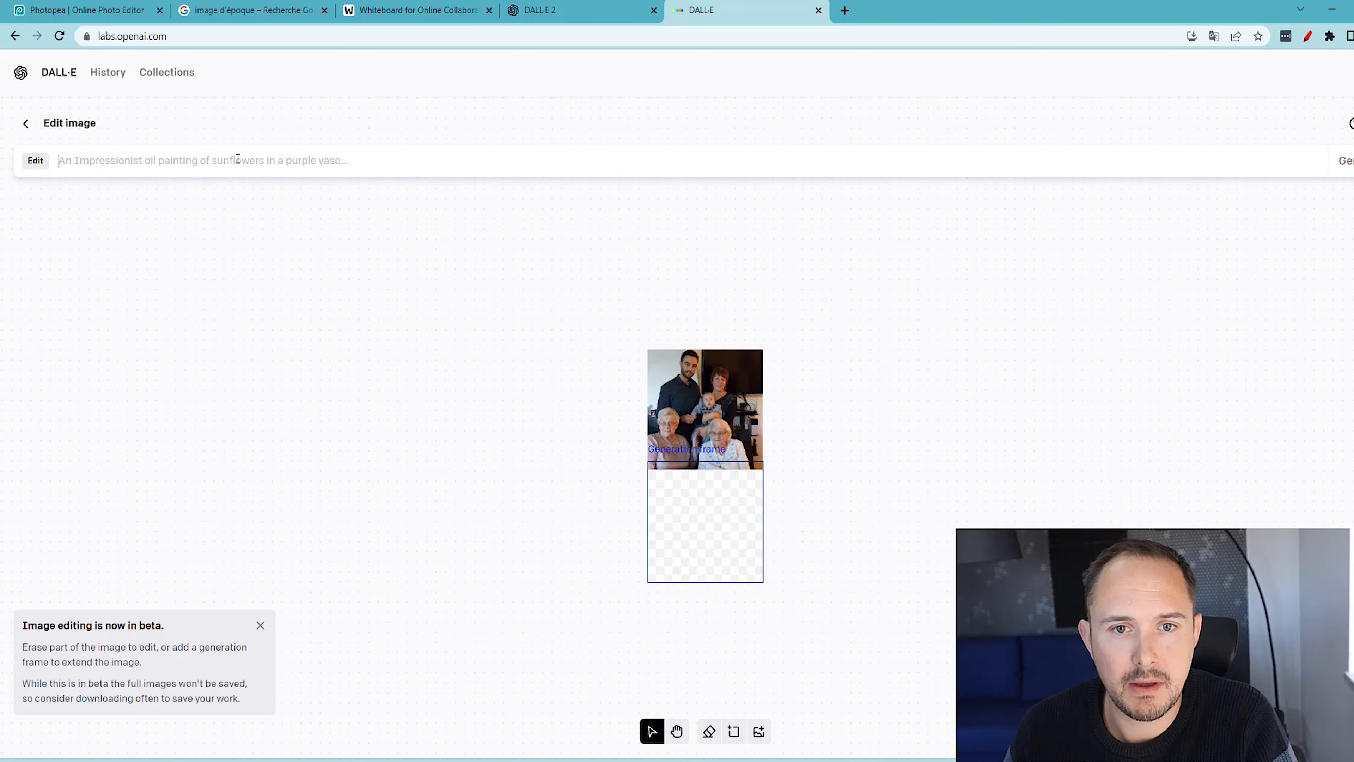
type("a table and a")
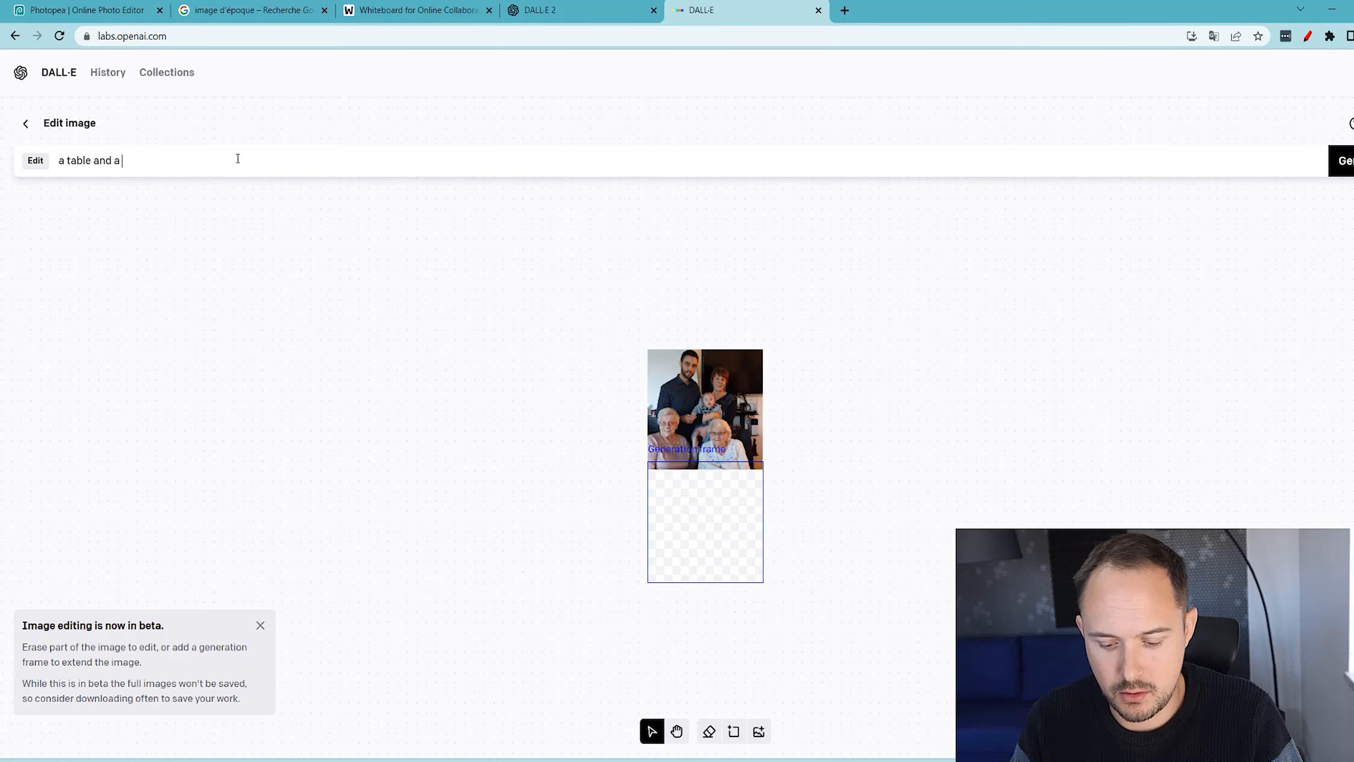
type(" spoo")
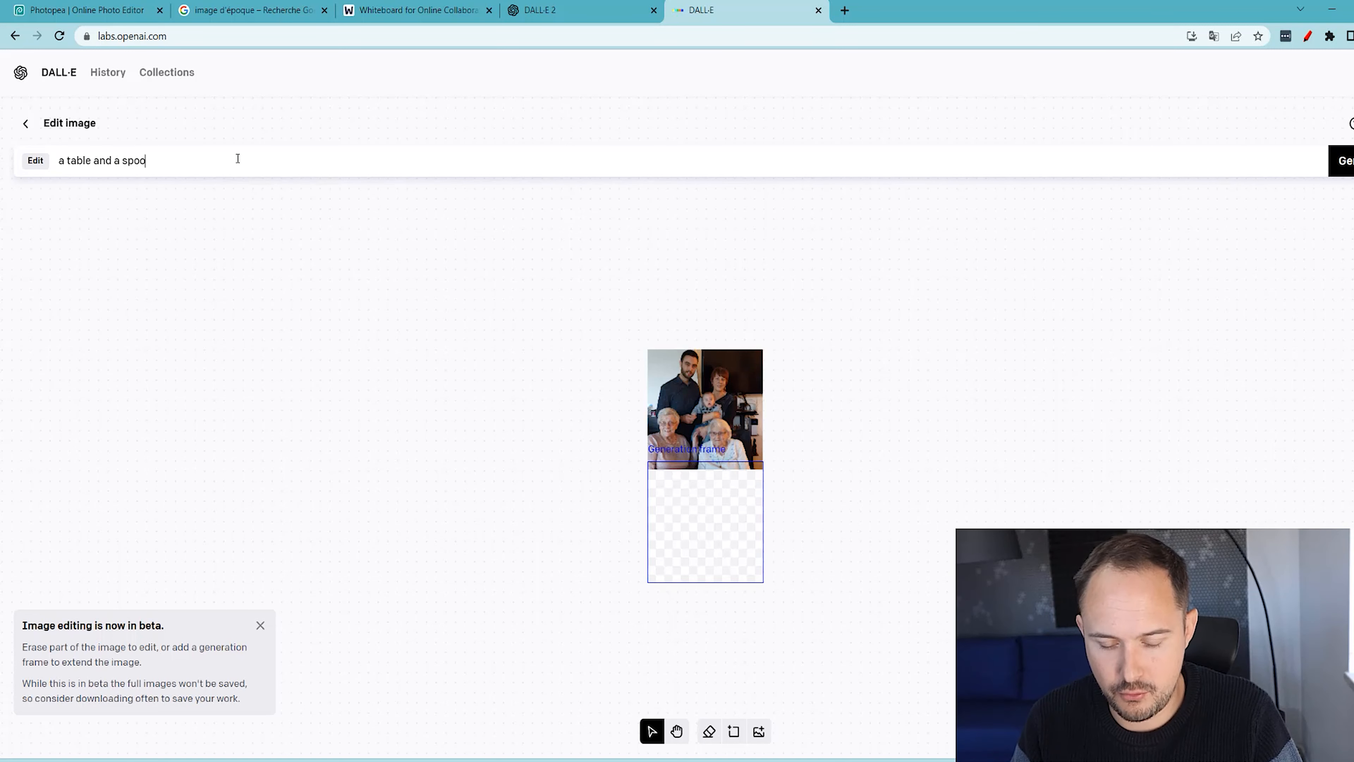
type("n")
left_click(676, 731)
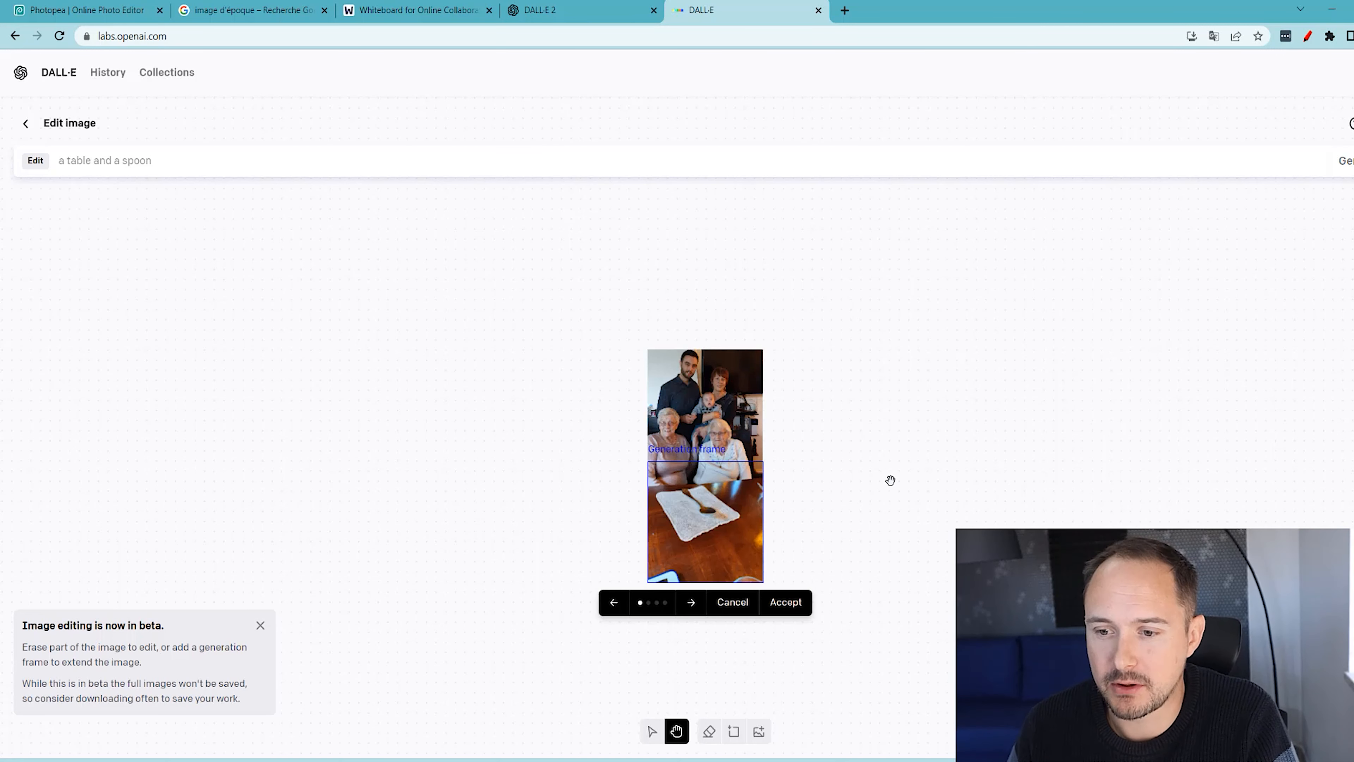
Step: Compare the table variations and accept the first one, with the spoon on a white placemat
left_click(690, 605)
left_click(691, 605)
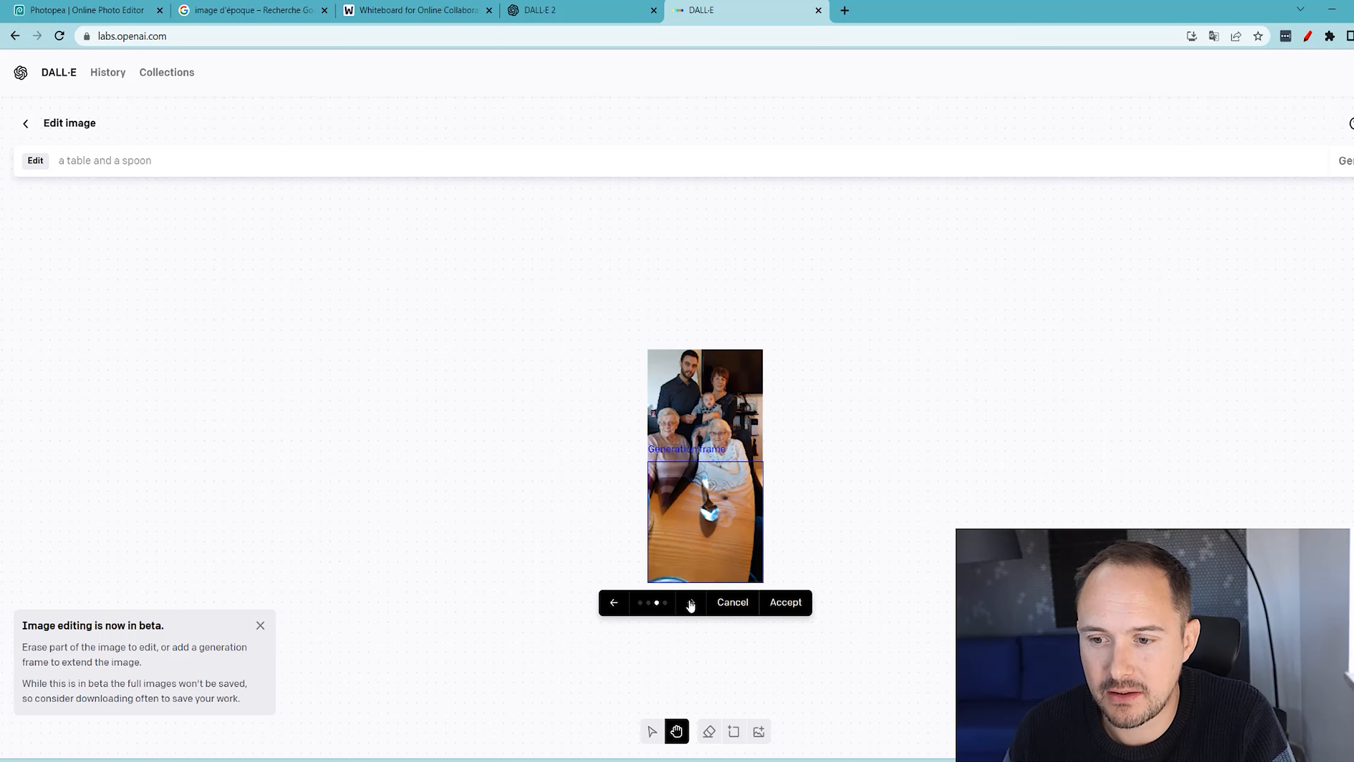
left_click(691, 605)
left_click(691, 605)
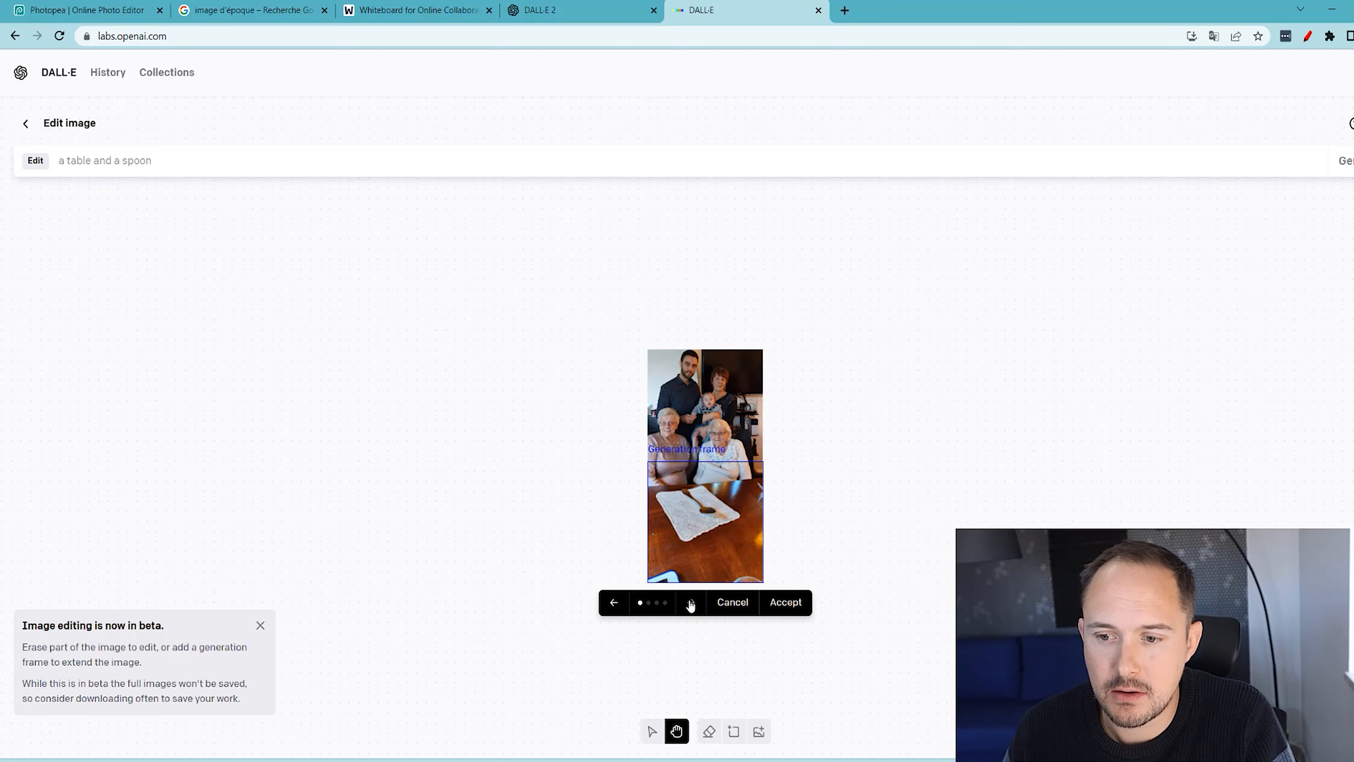
left_click(786, 601)
scroll(838, 415, "up", 3)
scroll(859, 488, "down", 2)
scroll(705, 427, "up", 3)
scroll(943, 622, "down", 5)
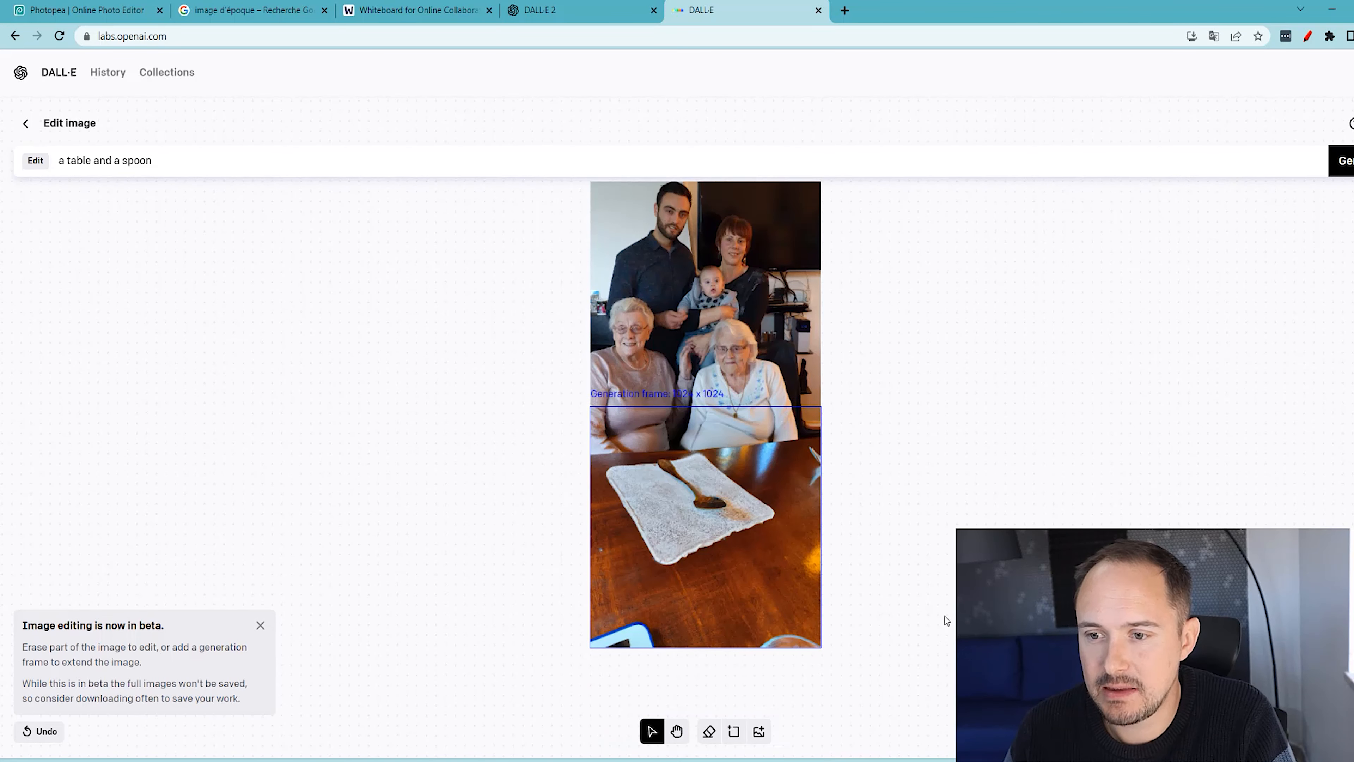
Step: Add a generation frame flush against the original photo's left edge and generate it with the prompt "a room with a playstation"
left_click(734, 730)
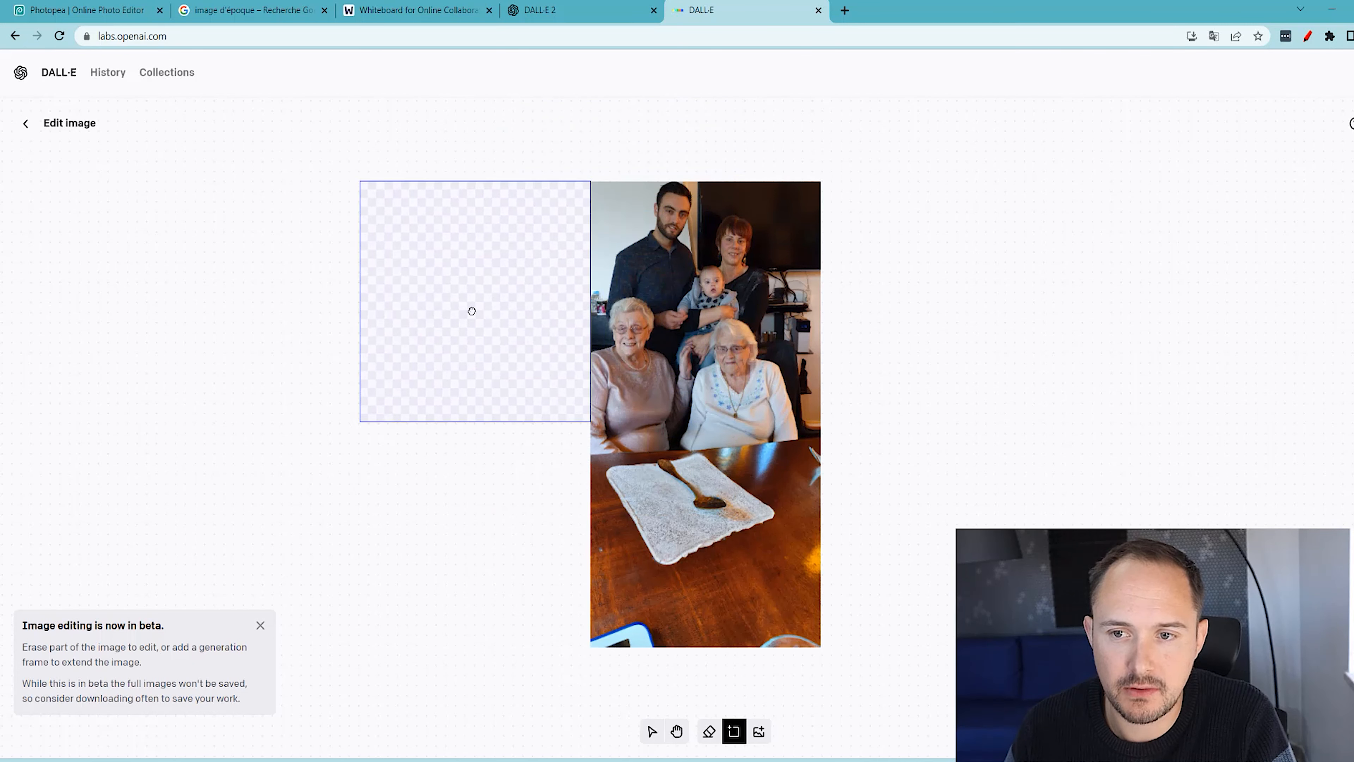
left_click(472, 311)
left_click_drag(154, 161, 60, 176)
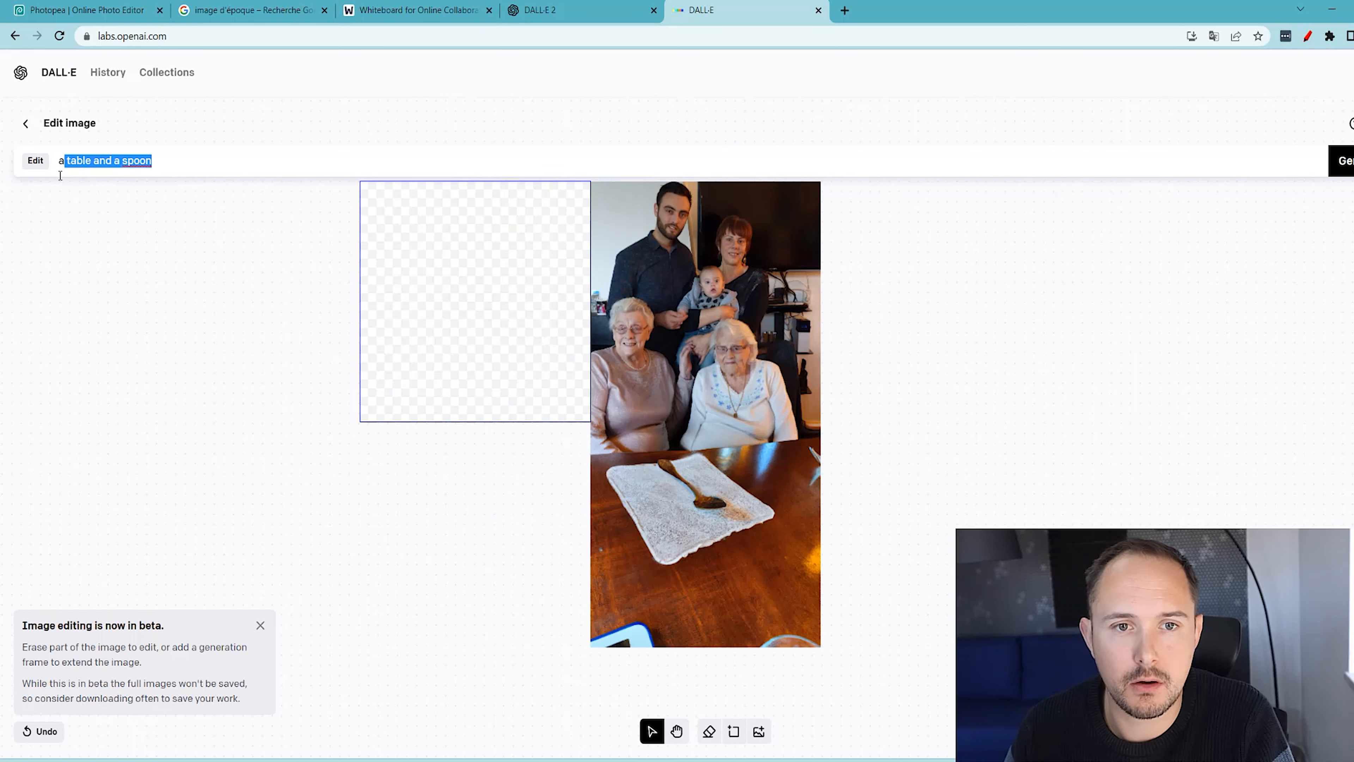
key("BackSpace")
key("BackSpace")
type("a")
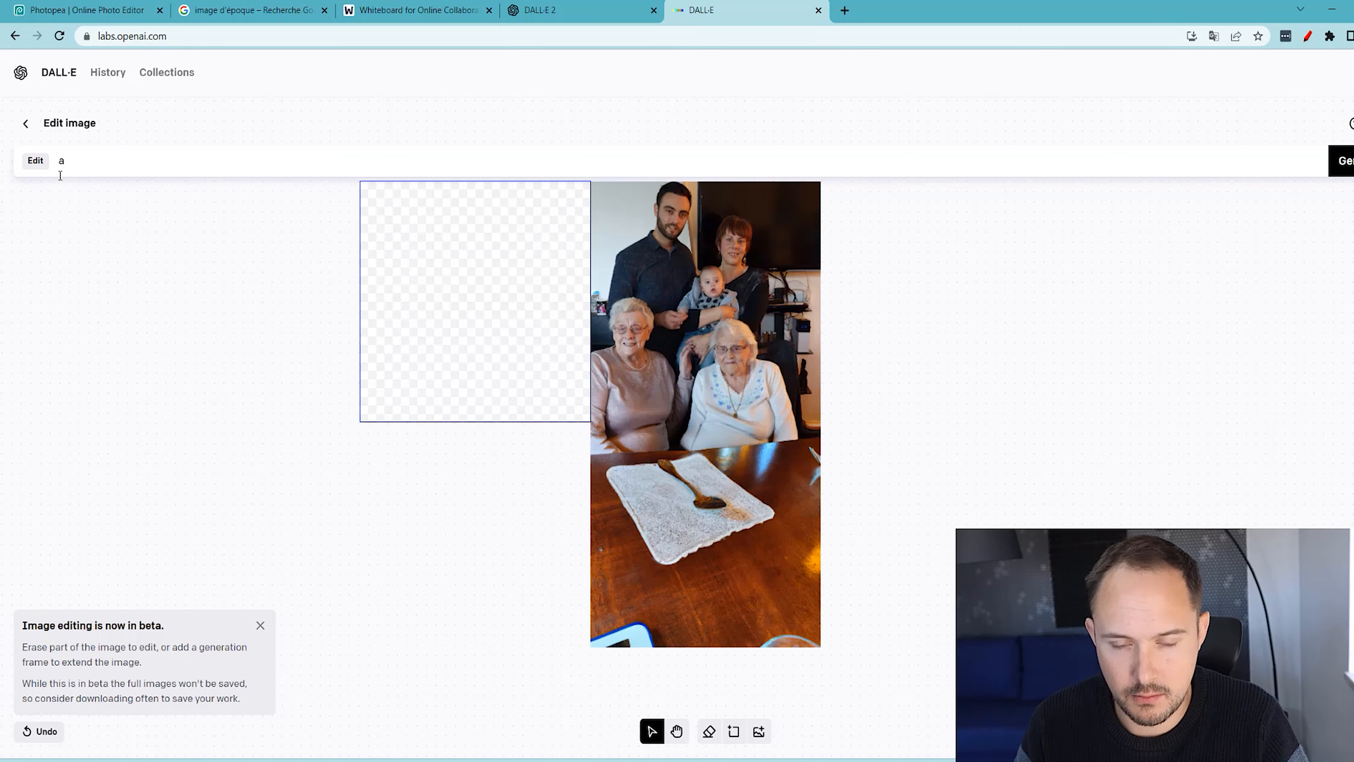
type(" room w")
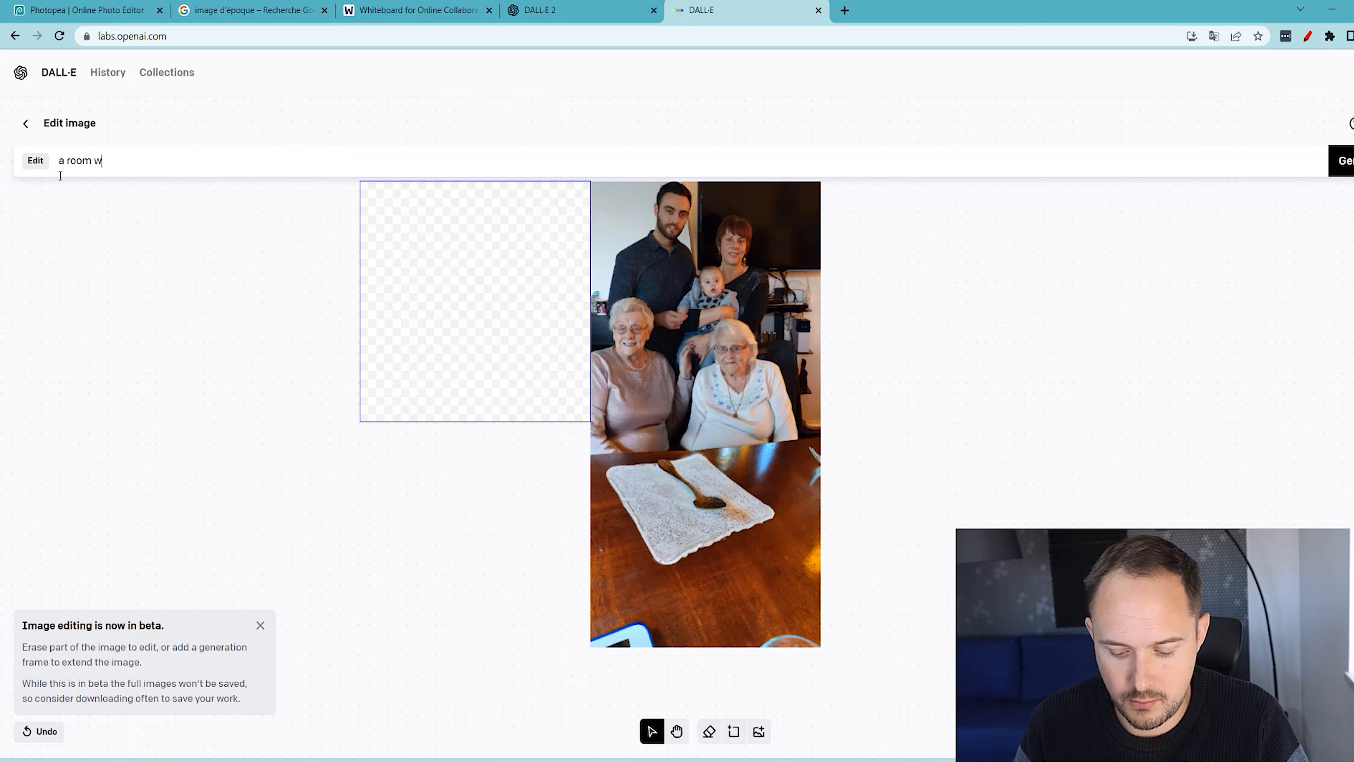
type("ith a playstation")
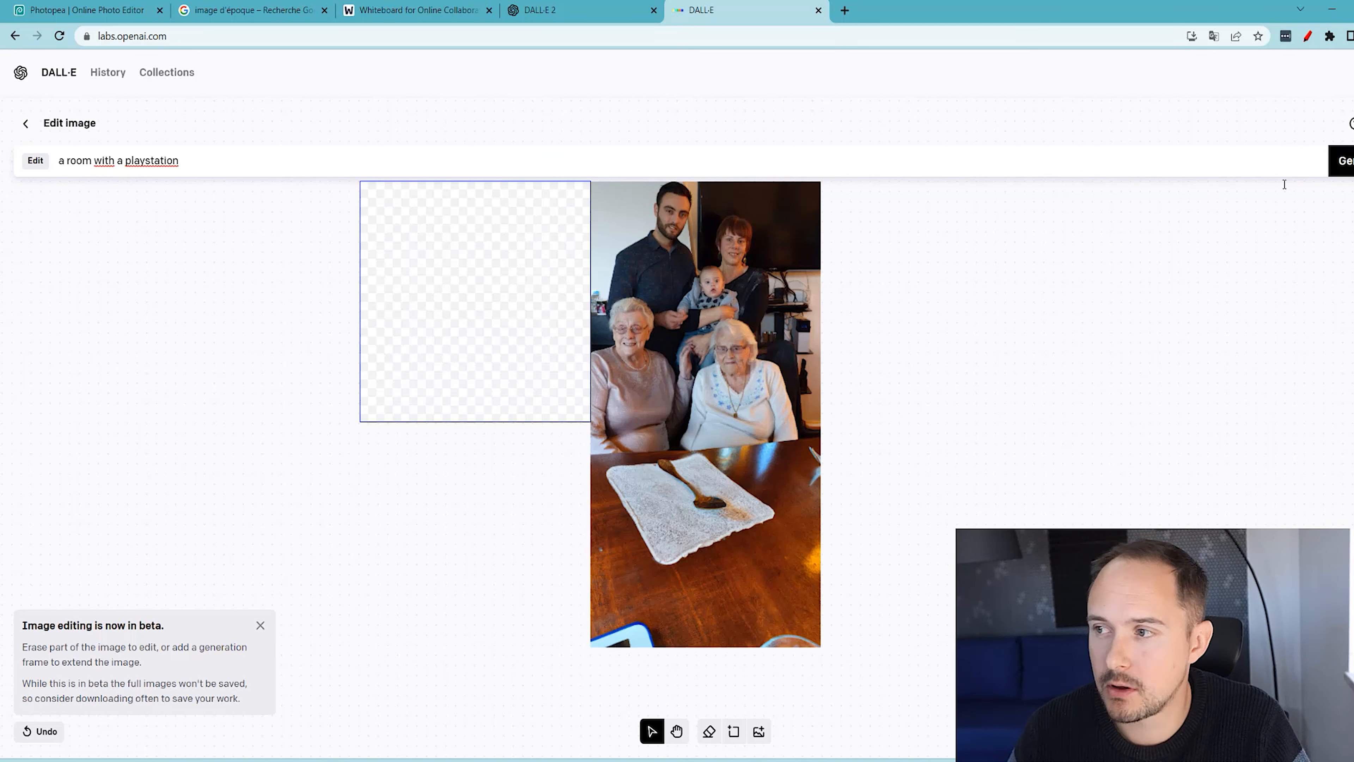
key("Escape")
key("h")
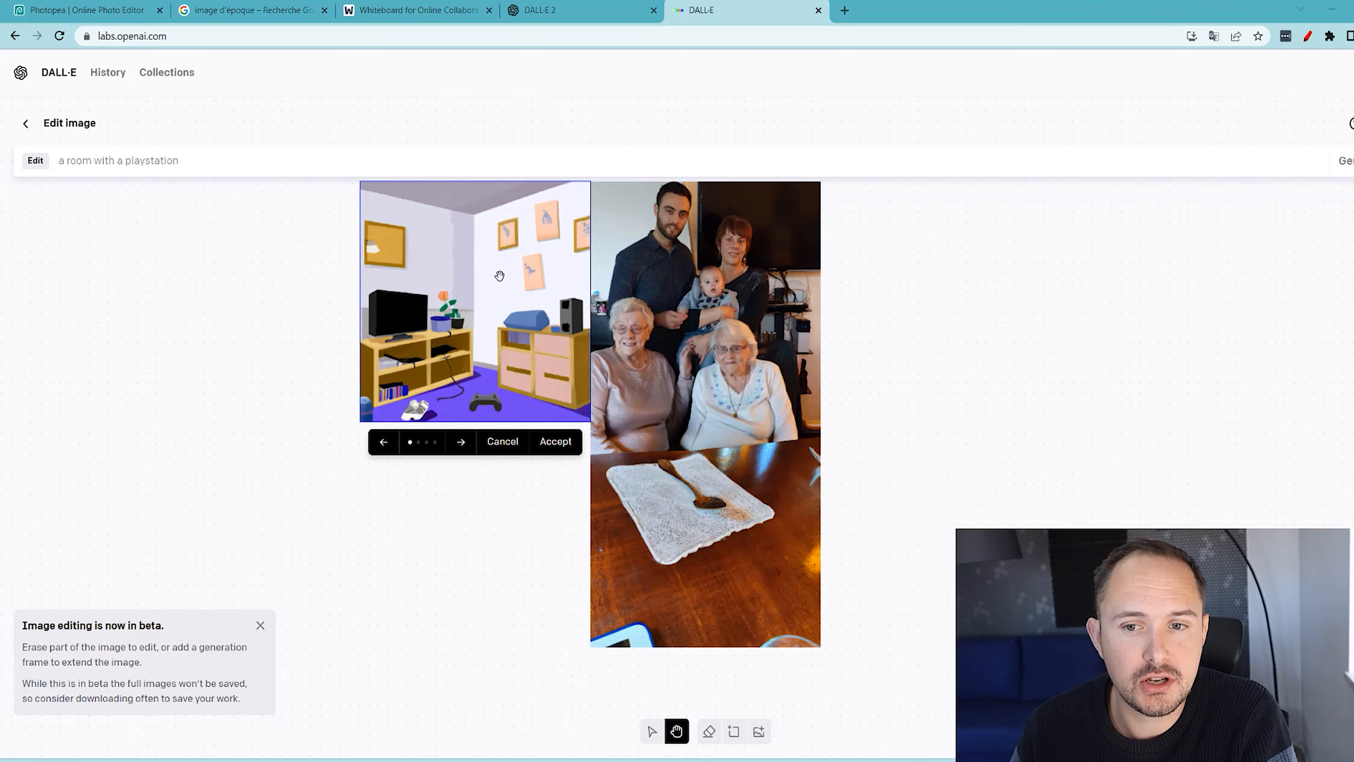
Step: Look through the variations of the room with a playstation and discard them
left_click(469, 443)
left_click(469, 443)
left_click(469, 444)
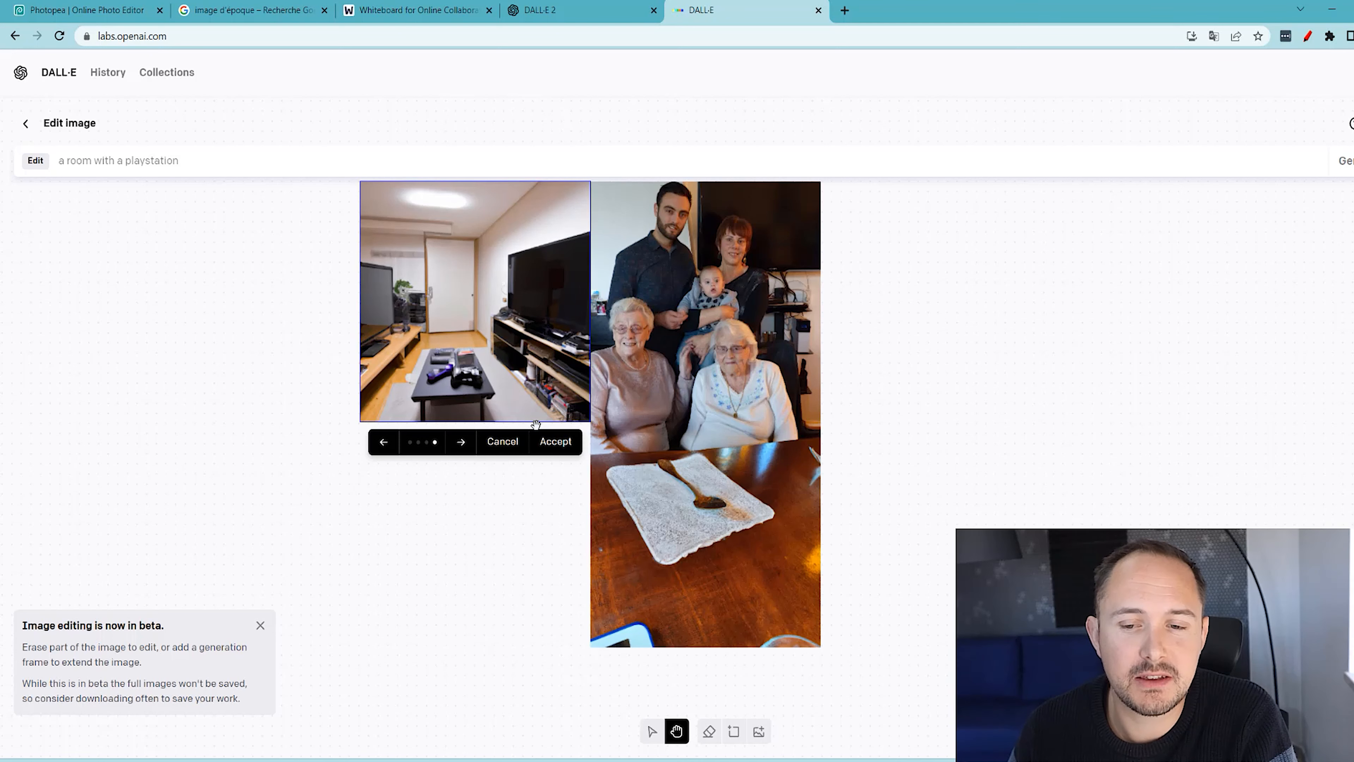
left_click(504, 444)
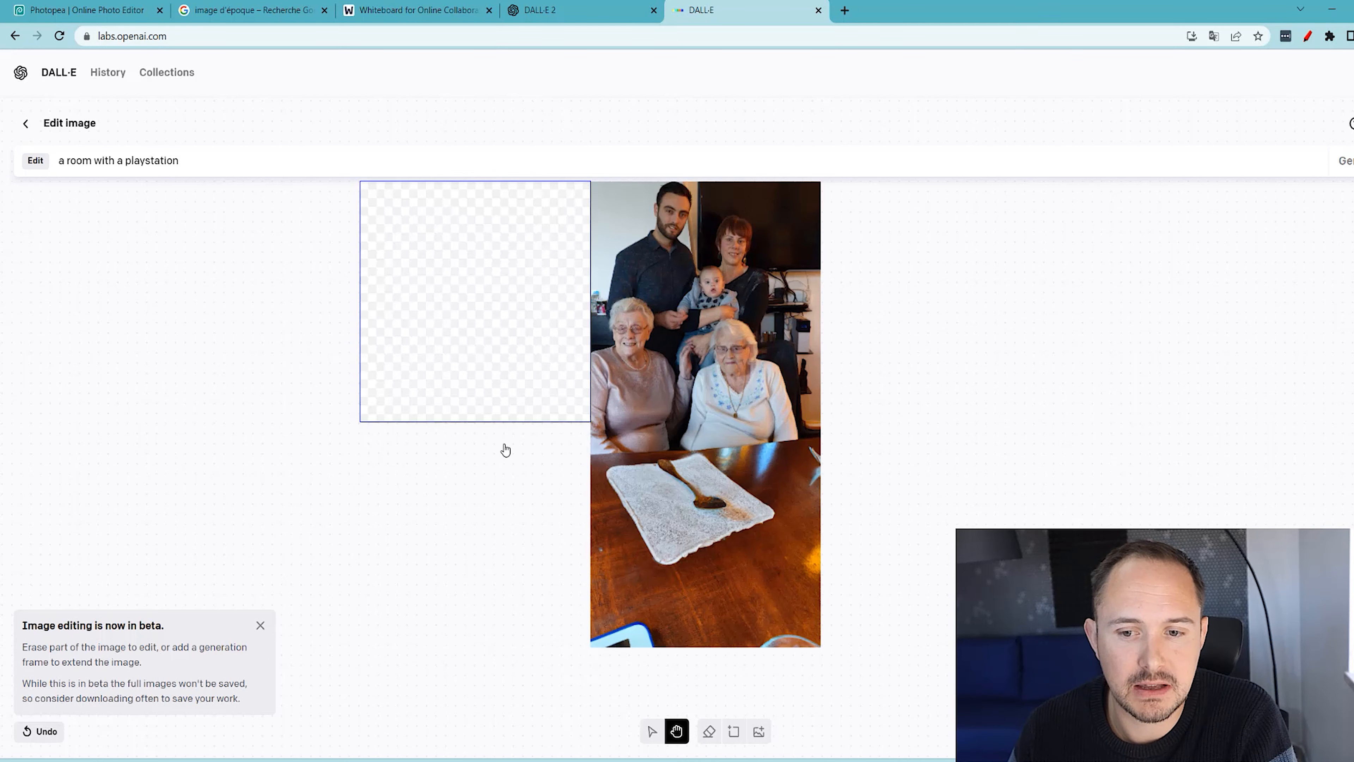
Step: Reposition the generation frame to overlap the photo's left edge and generate again with the prompt "a room with a playstation"
key("v")
left_click_drag(450, 327, 611, 332)
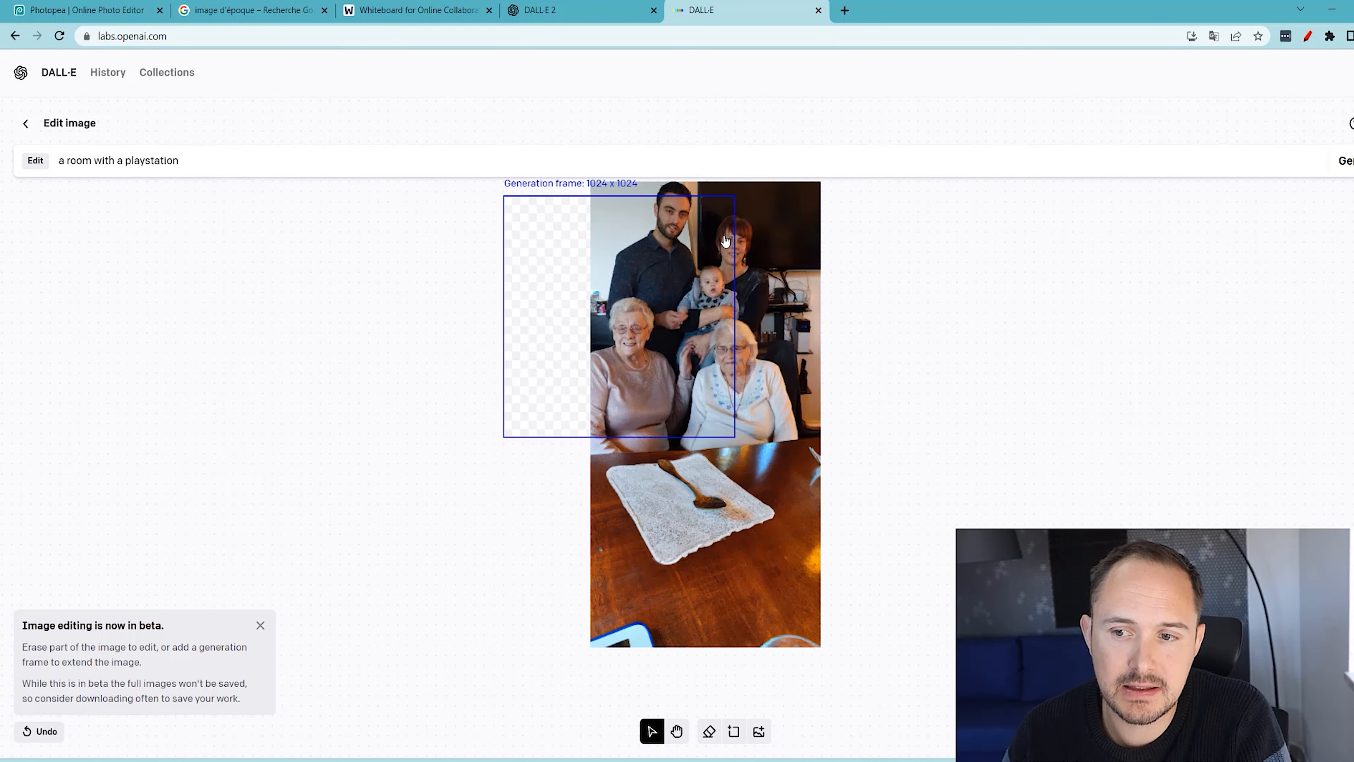
left_click_drag(679, 347, 584, 365)
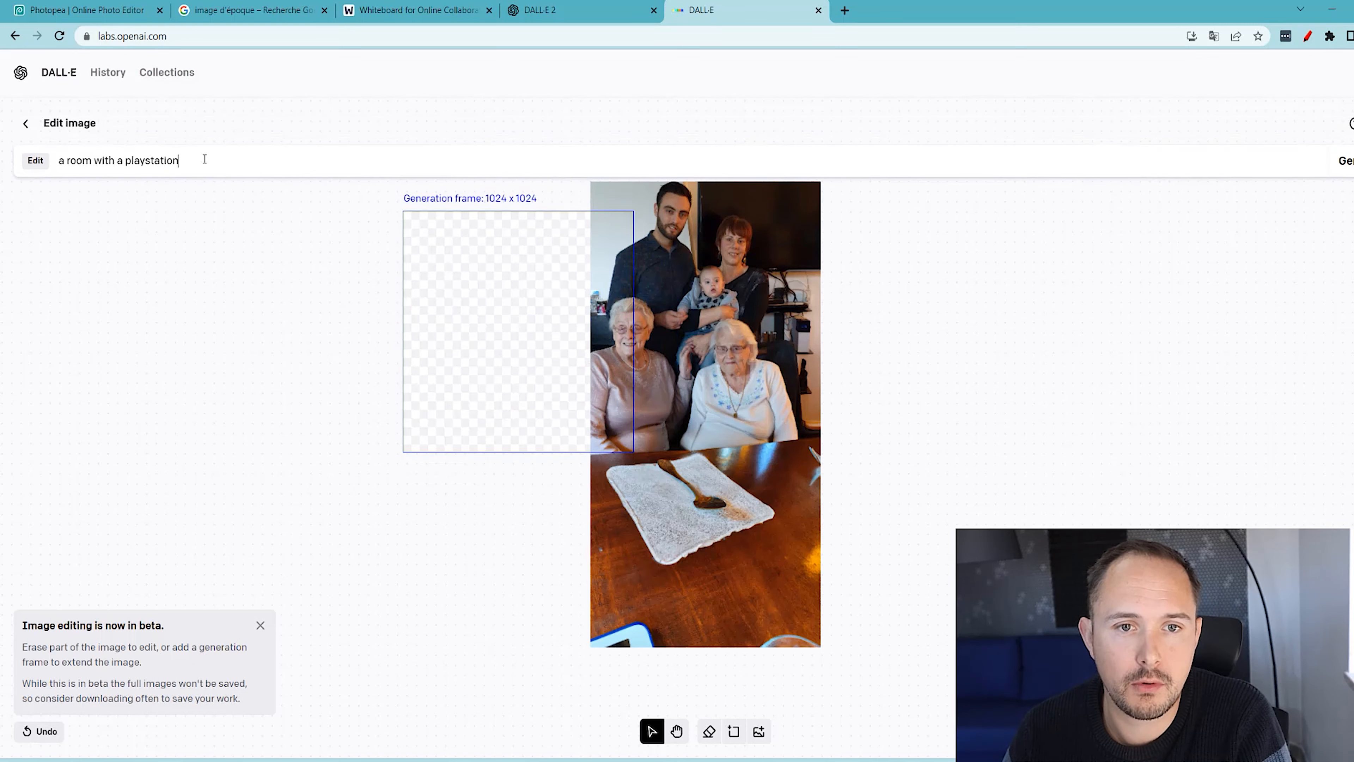
left_click(676, 731)
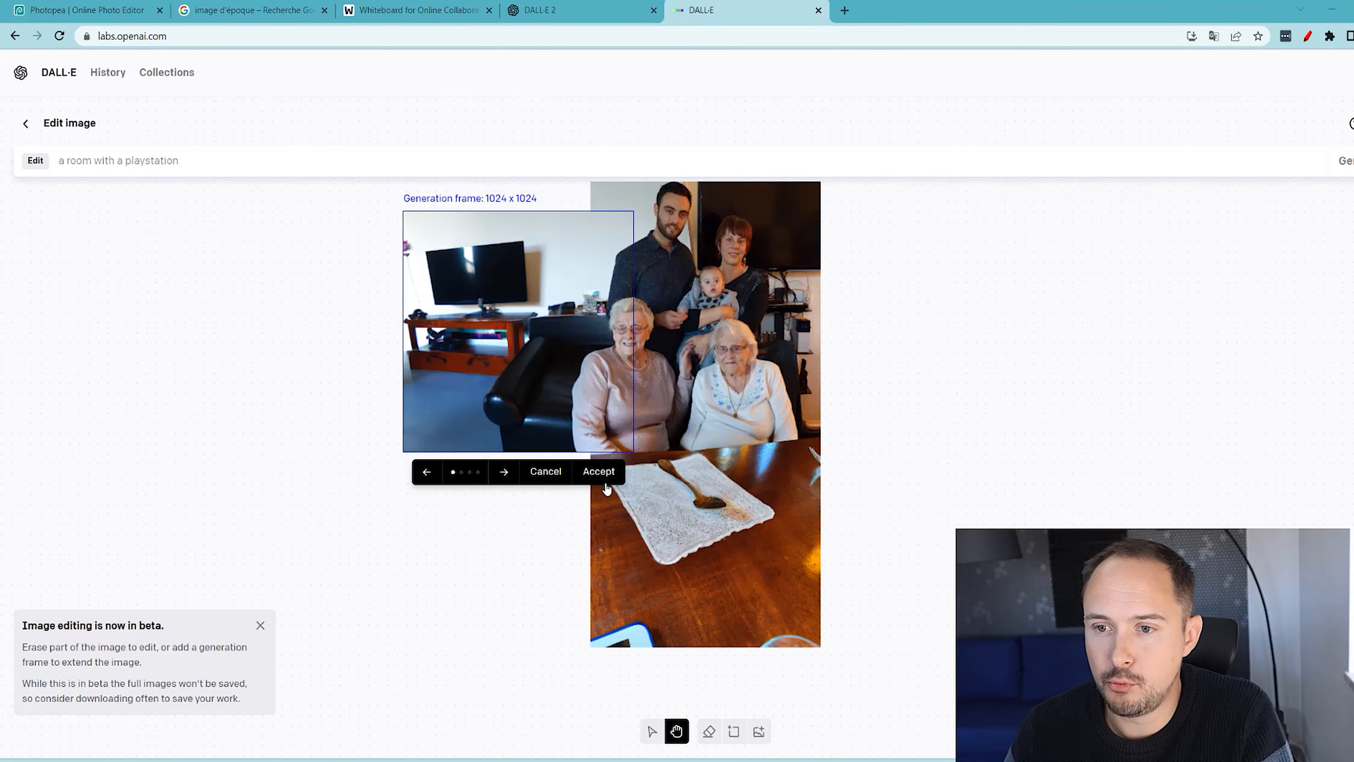
Step: Compare the new room variations and accept the first one, with the flat TV on a wooden stand and the black sofa
left_click(502, 472)
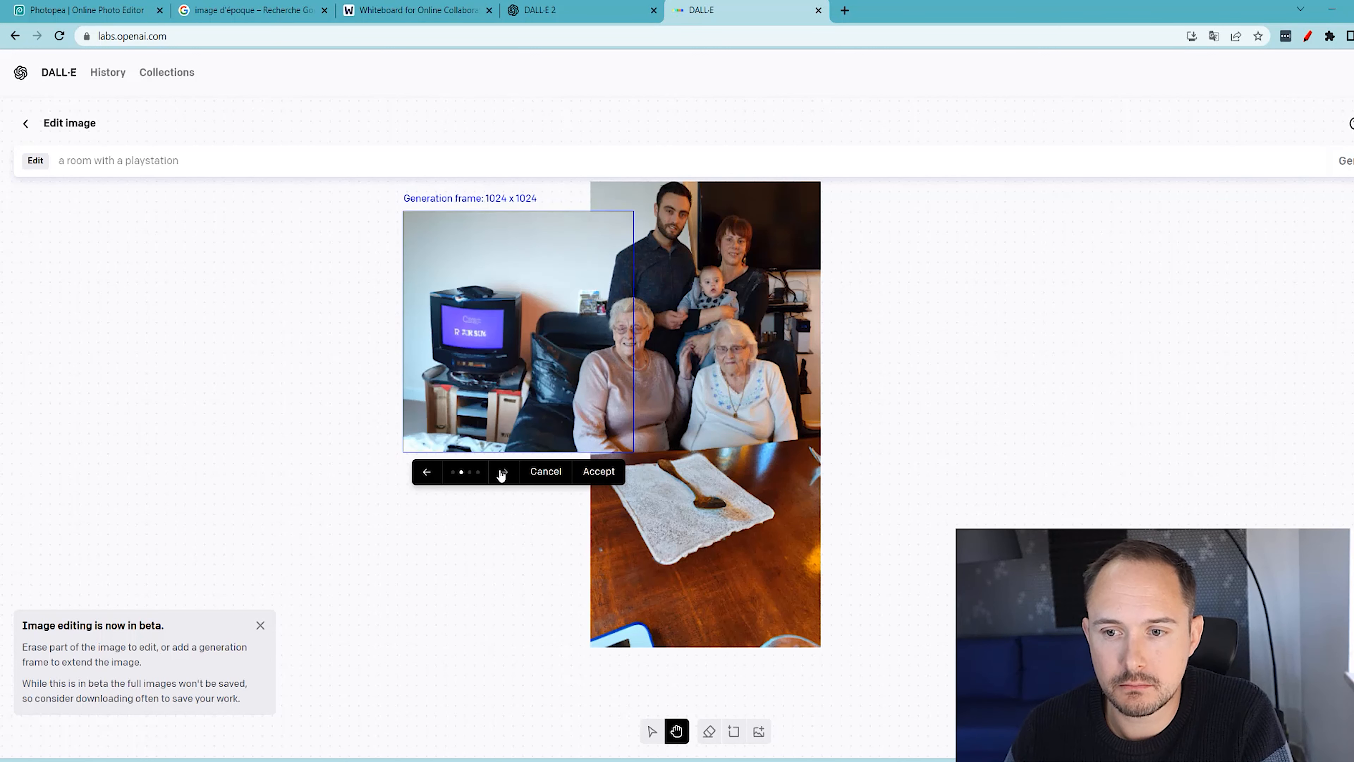
left_click(425, 473)
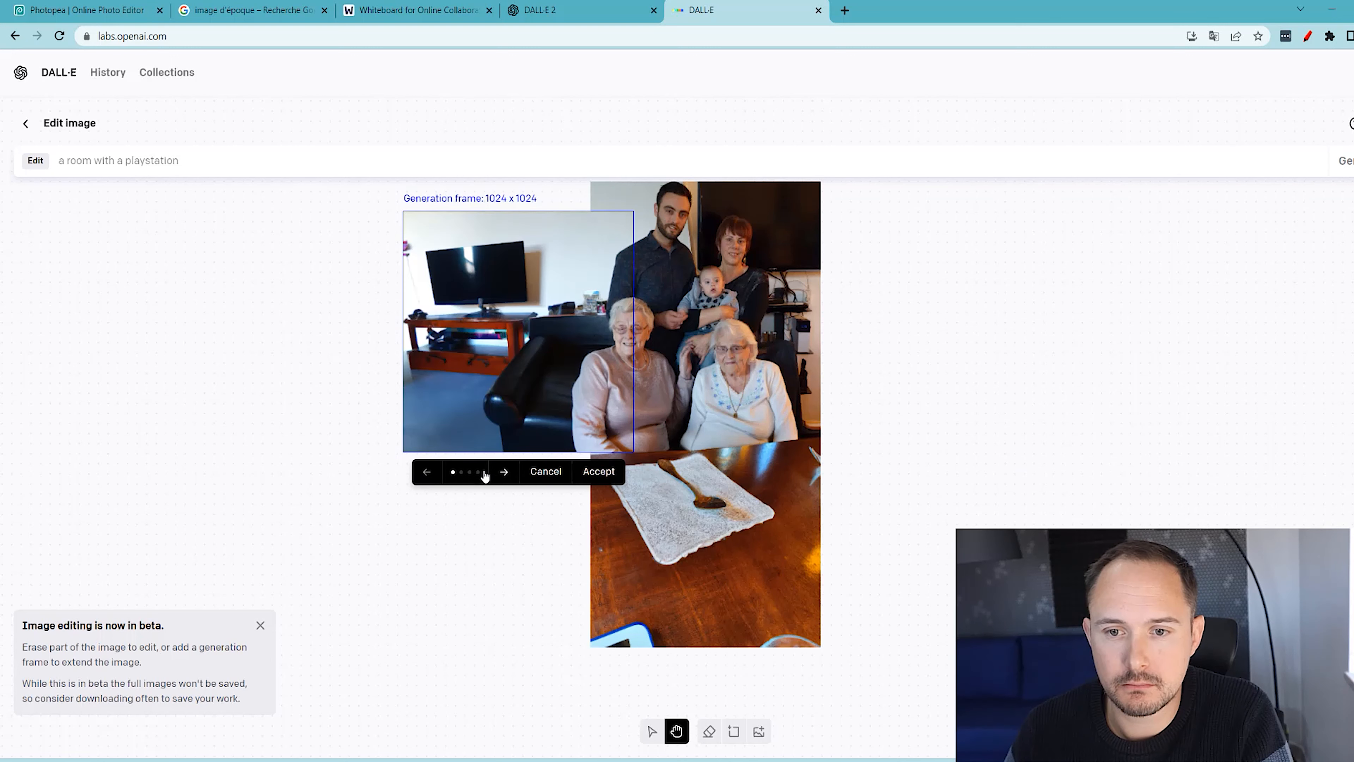
left_click(504, 473)
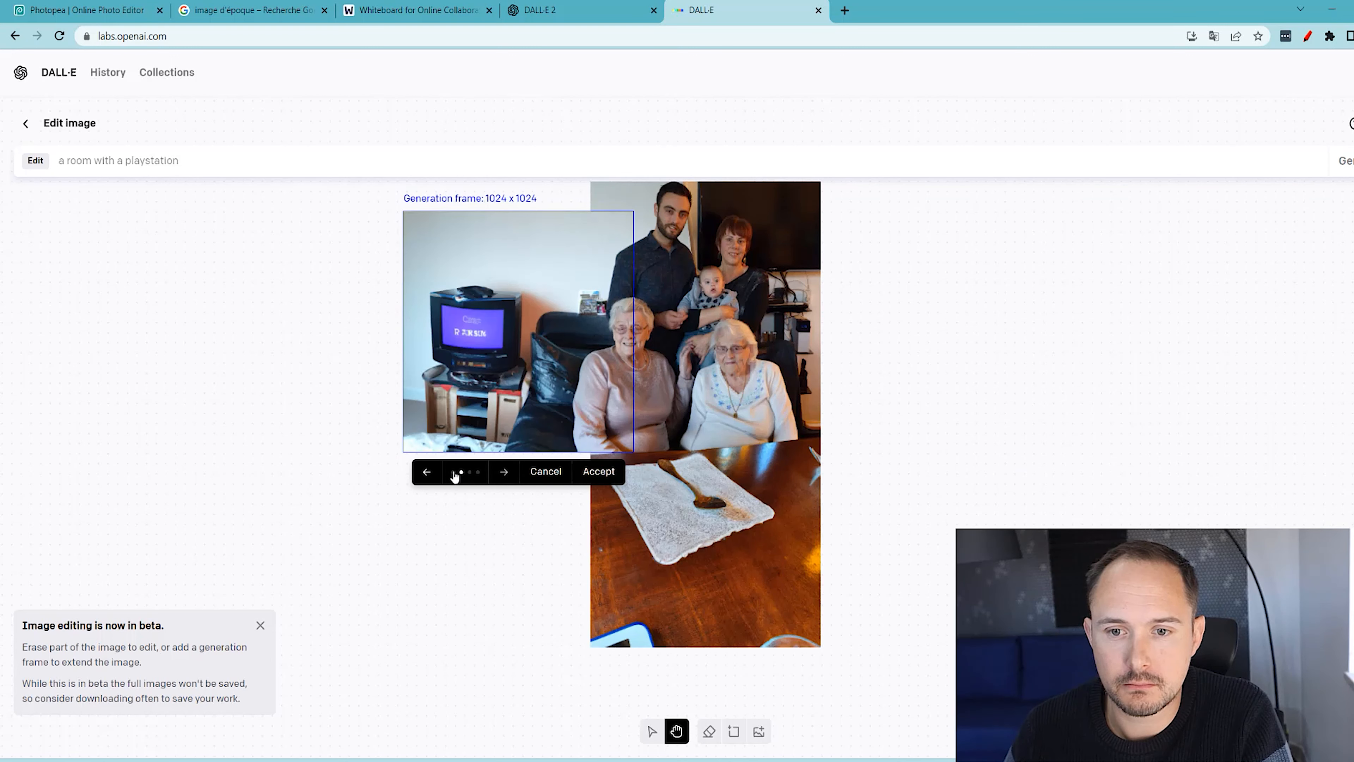
left_click(507, 474)
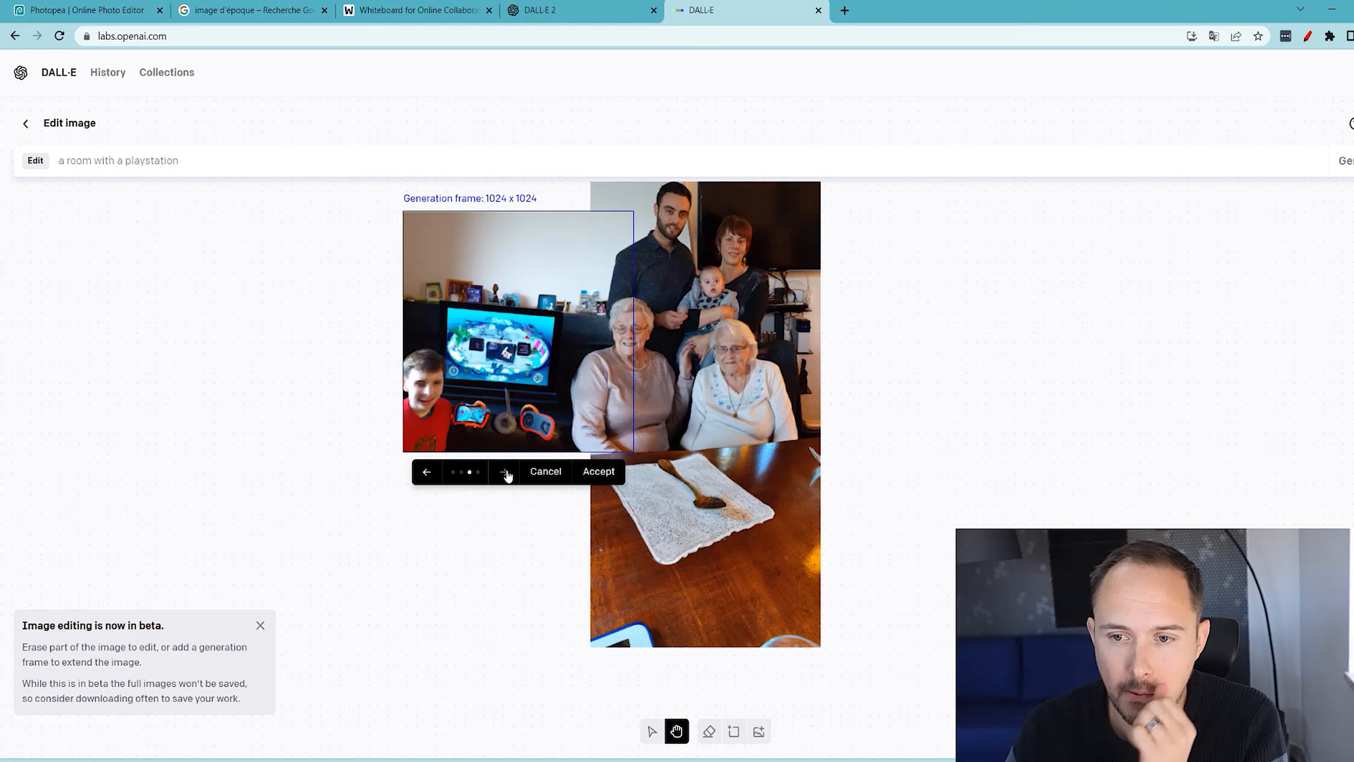
left_click(506, 474)
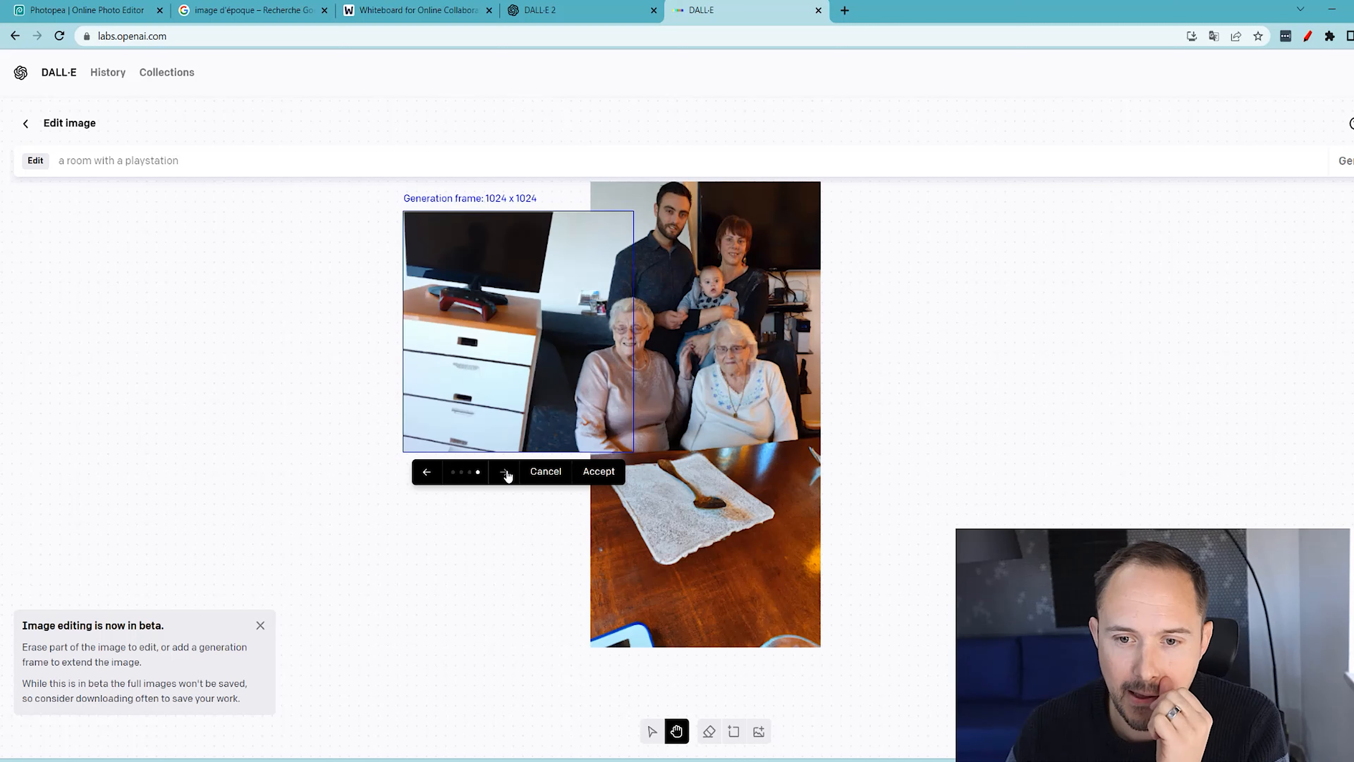
left_click(430, 474)
left_click(428, 473)
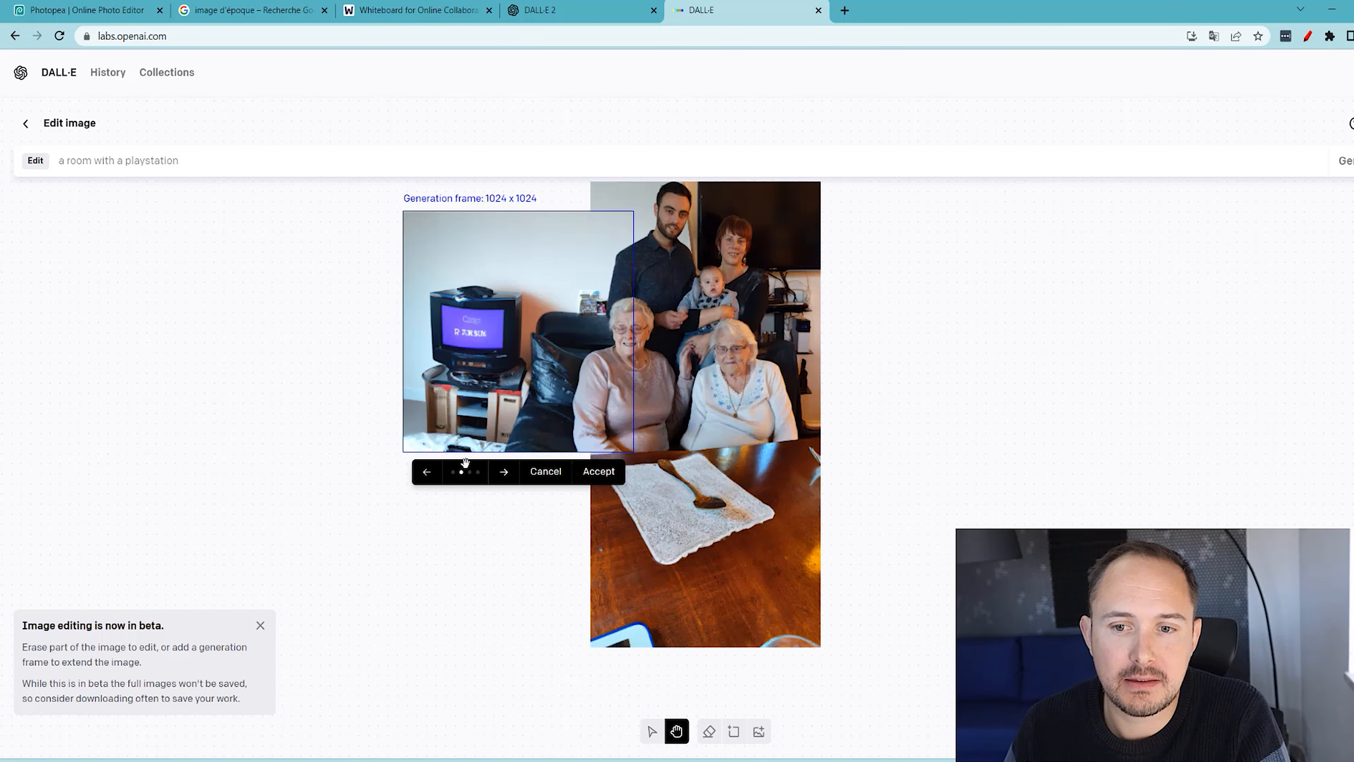
left_click(428, 475)
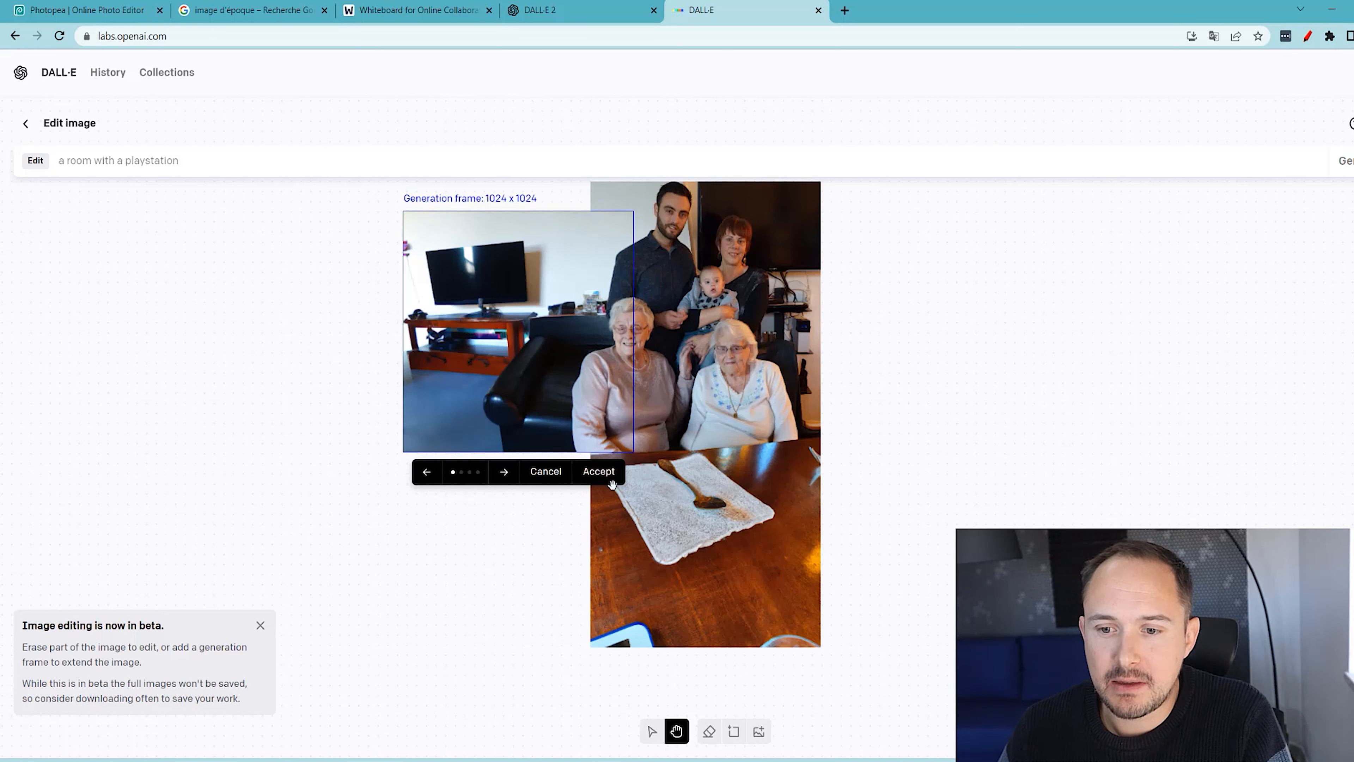
left_click(602, 474)
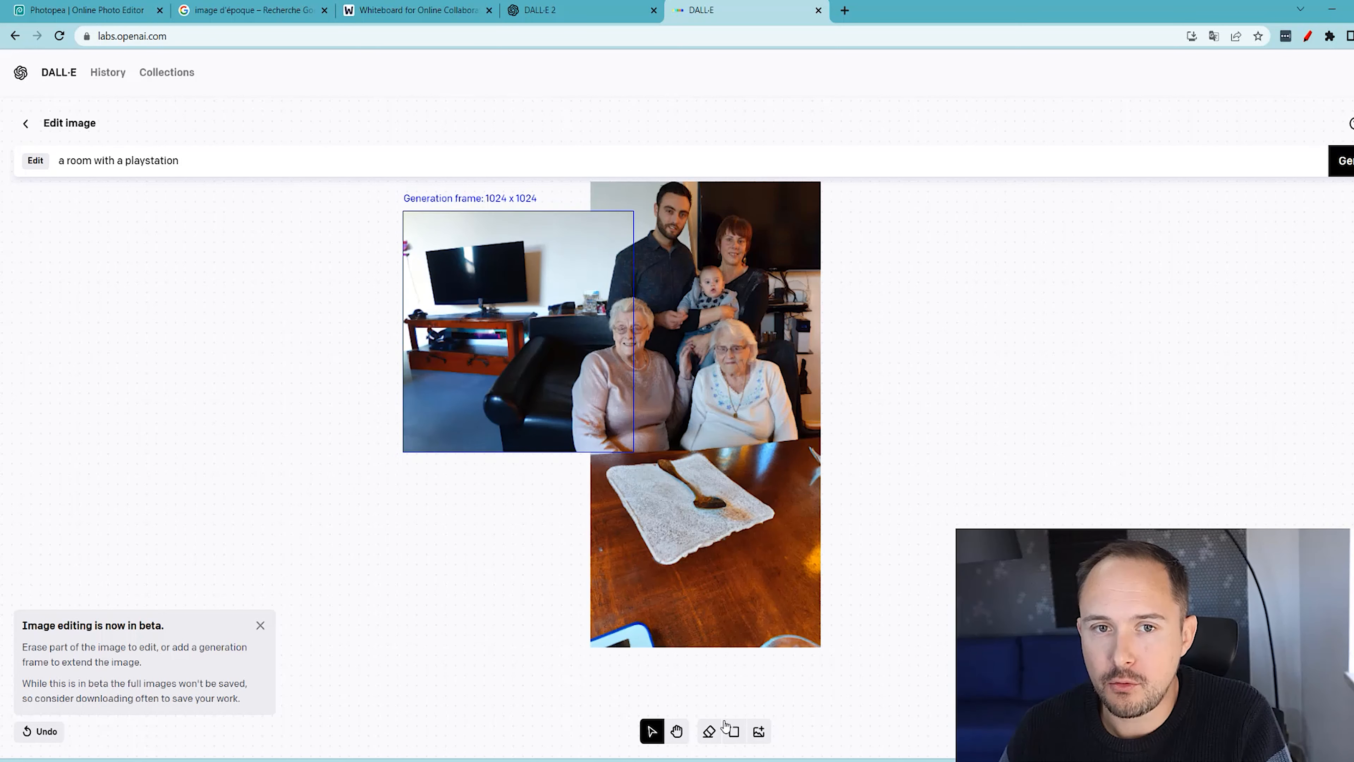
Step: Add a generation frame over the empty area below the black sofa, overlapping the table, and generate it with the prompt "a room"
left_click(733, 731)
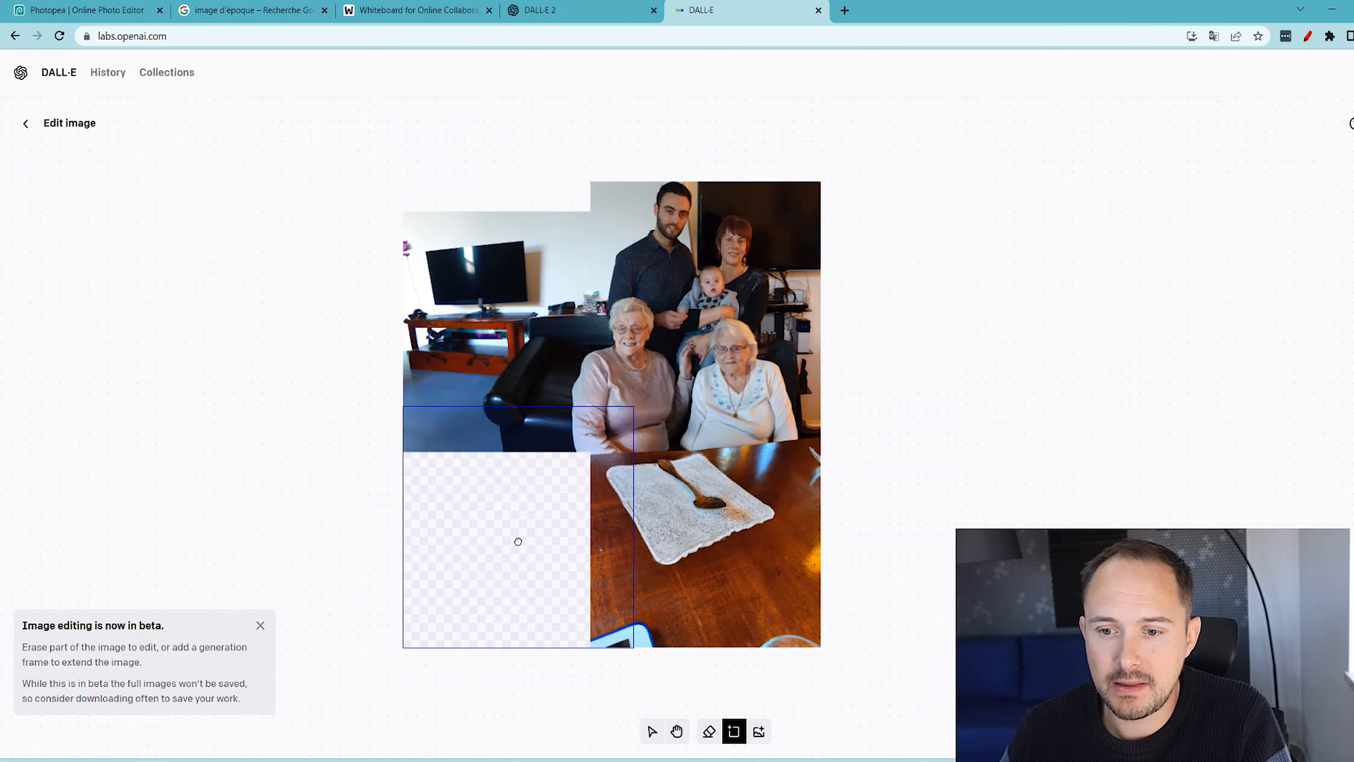
left_click(502, 539)
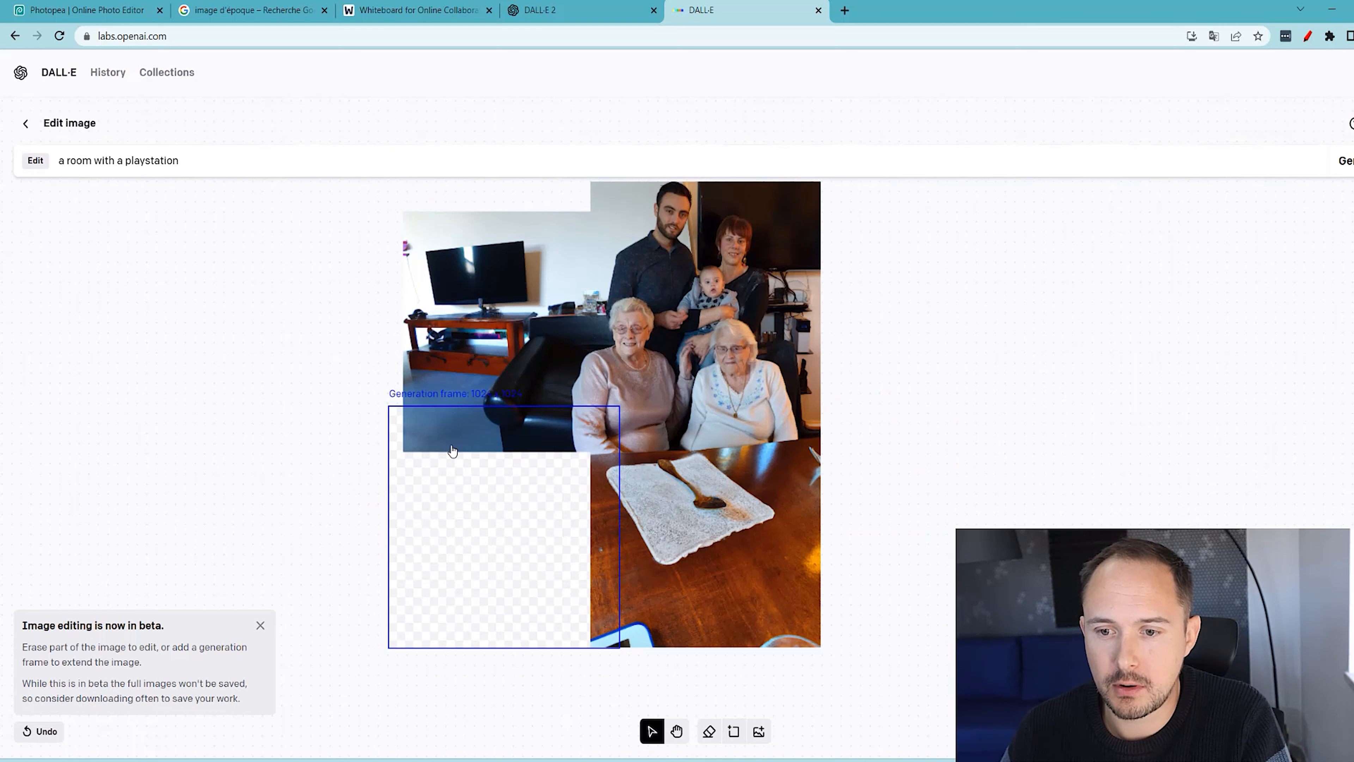
left_click_drag(180, 161, 107, 163)
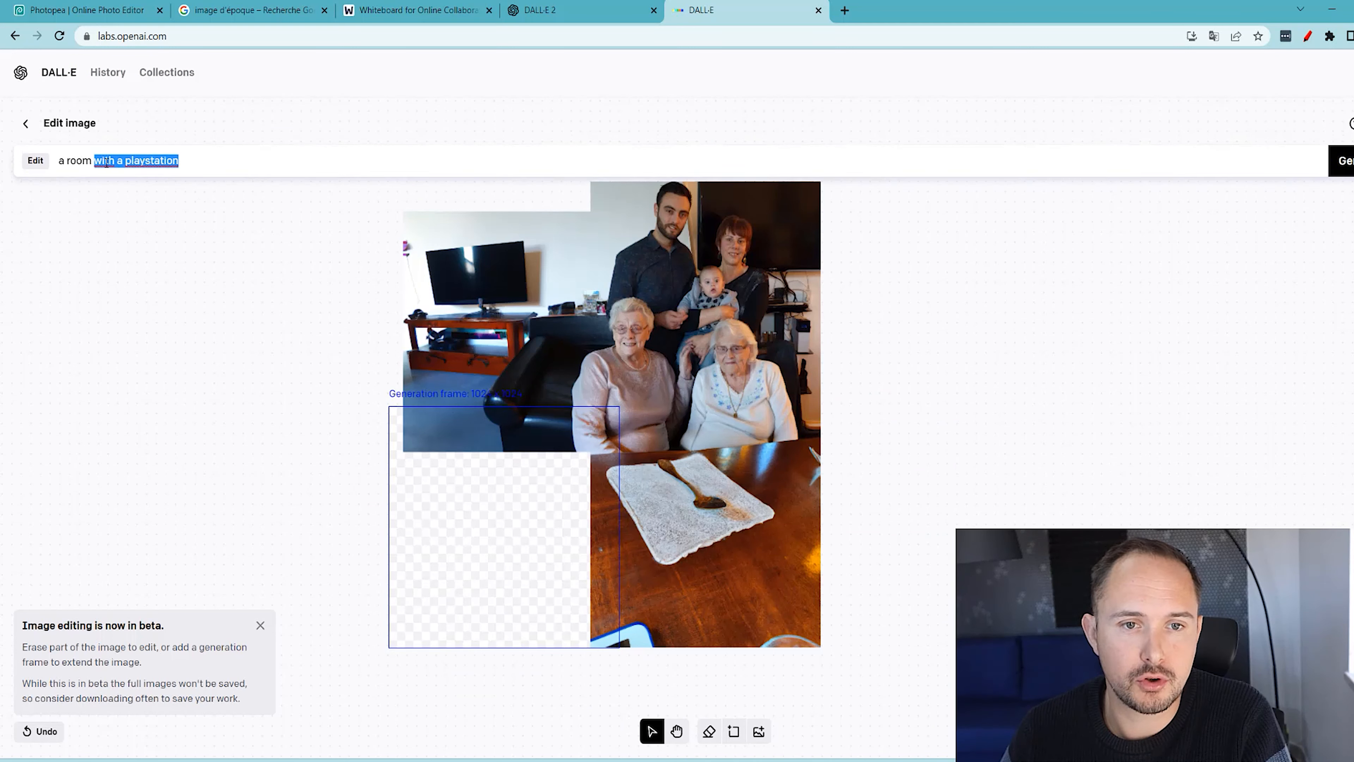
key("BackSpace")
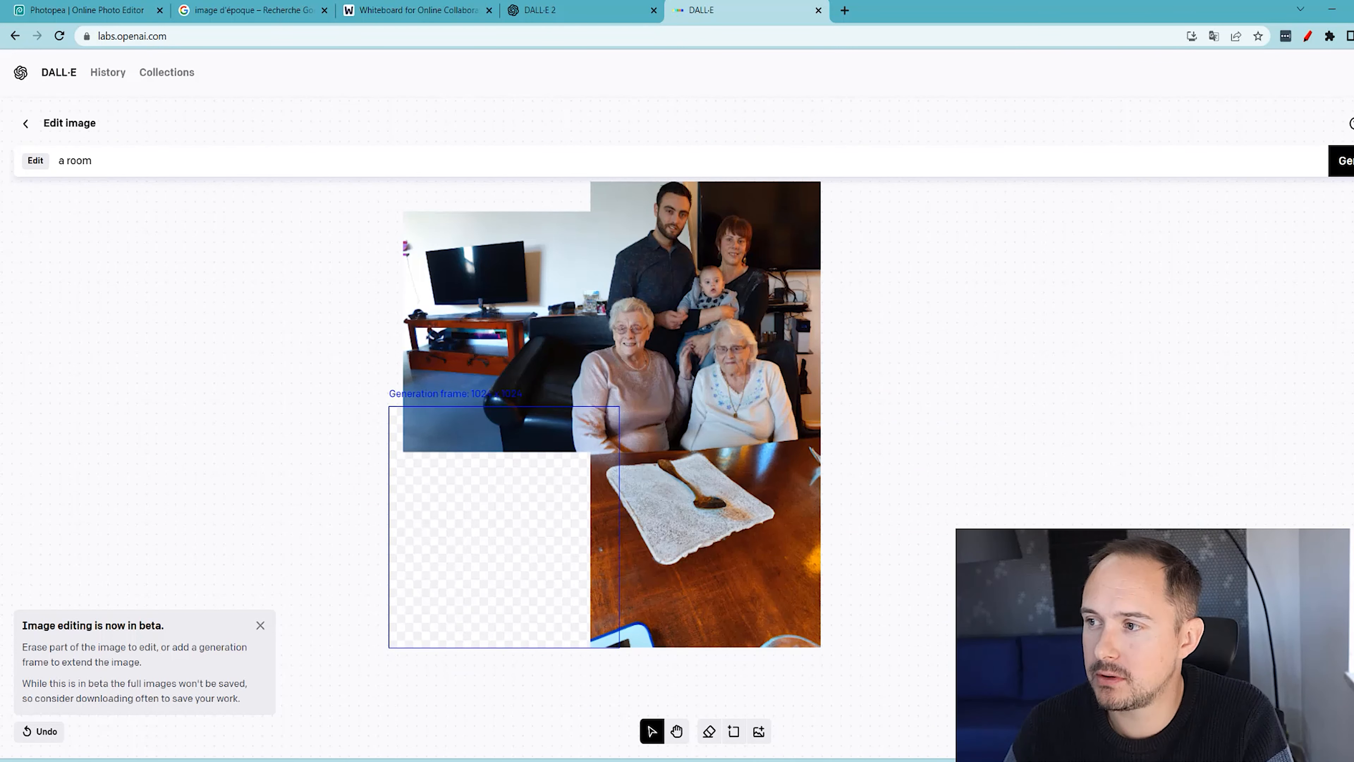
left_click(676, 731)
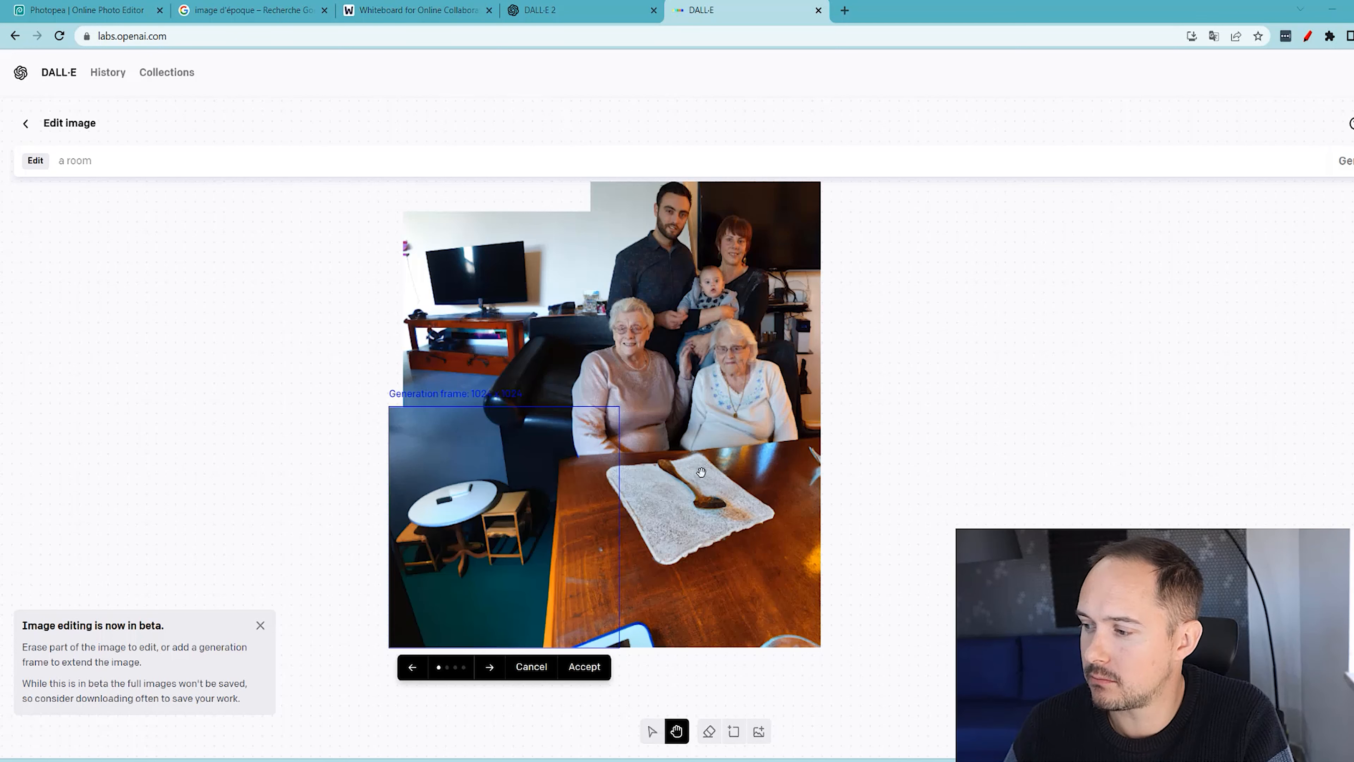
Step: Compare the generated table variations and accept the fourth one, with the wooden table's corner and the chair leg on the blue floor
left_click(489, 667)
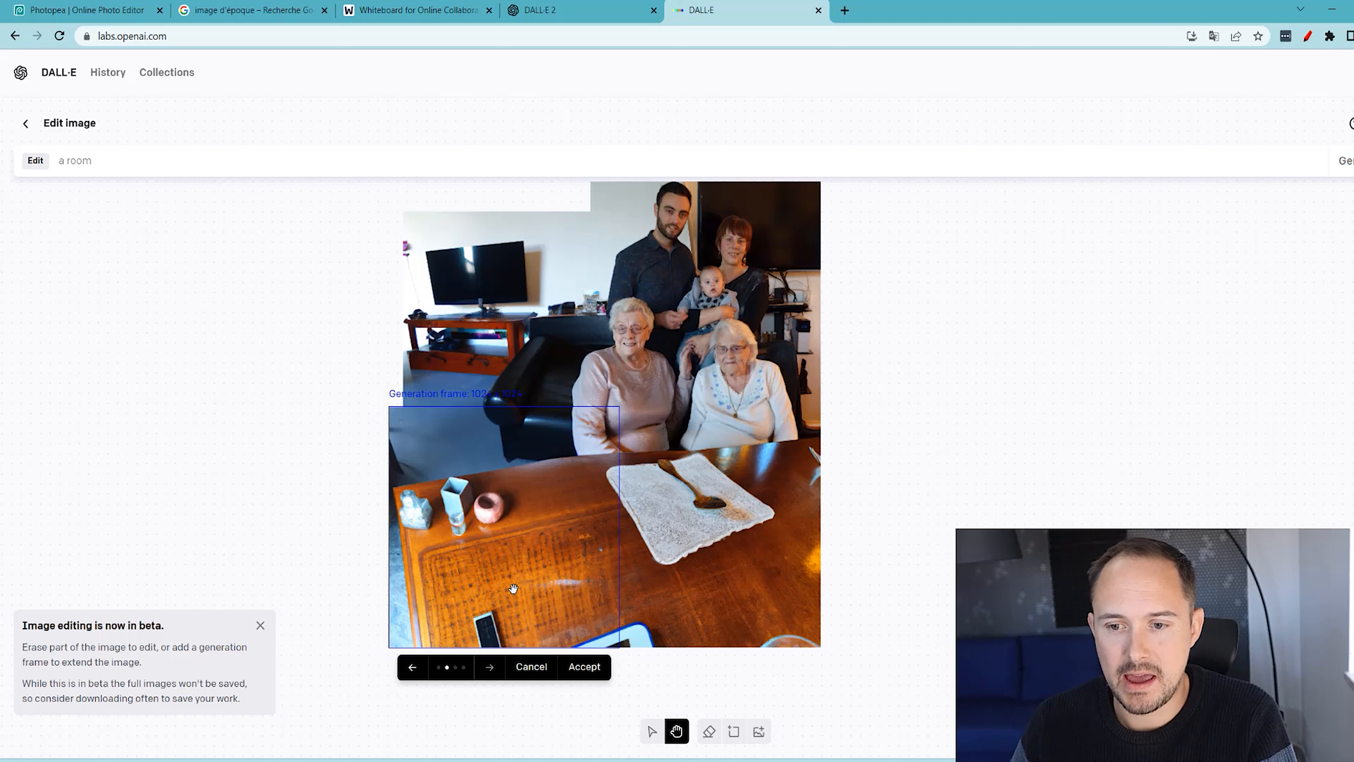
left_click(490, 667)
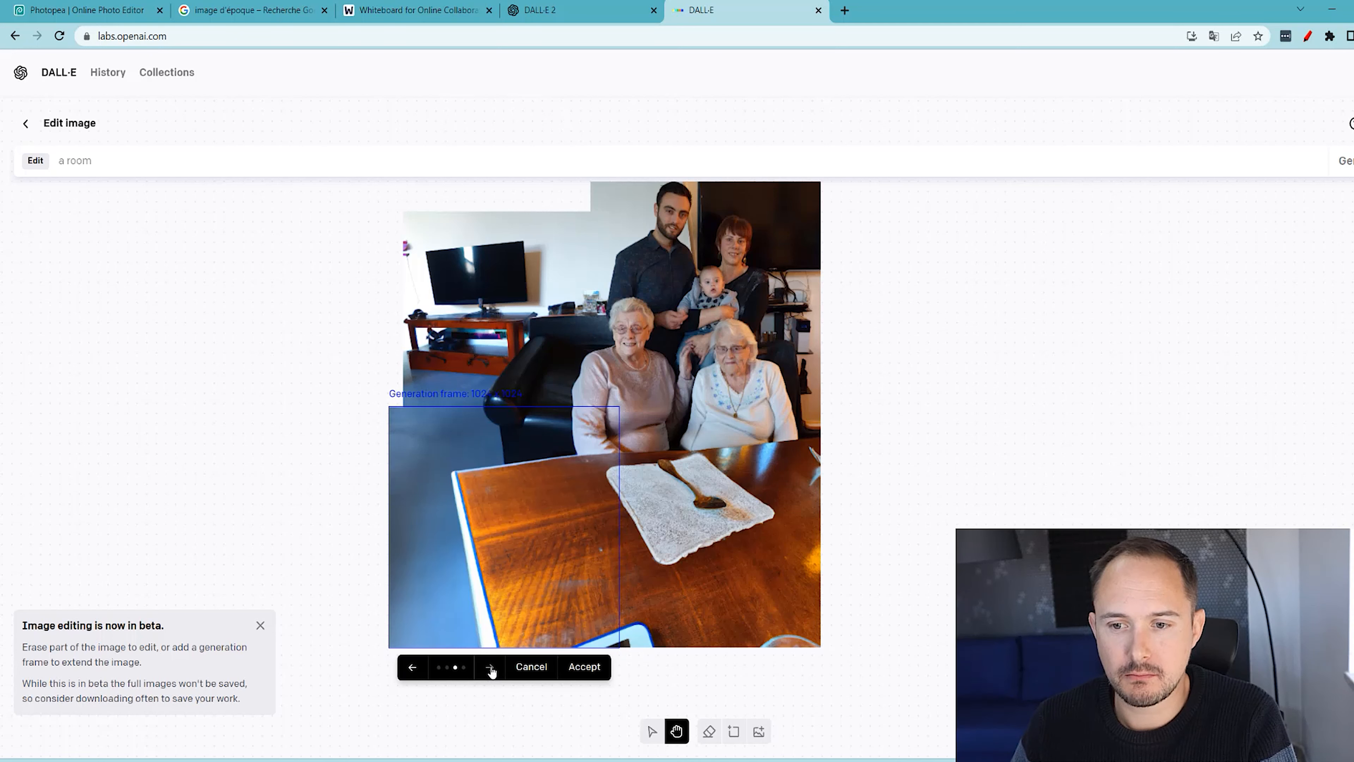
left_click(490, 667)
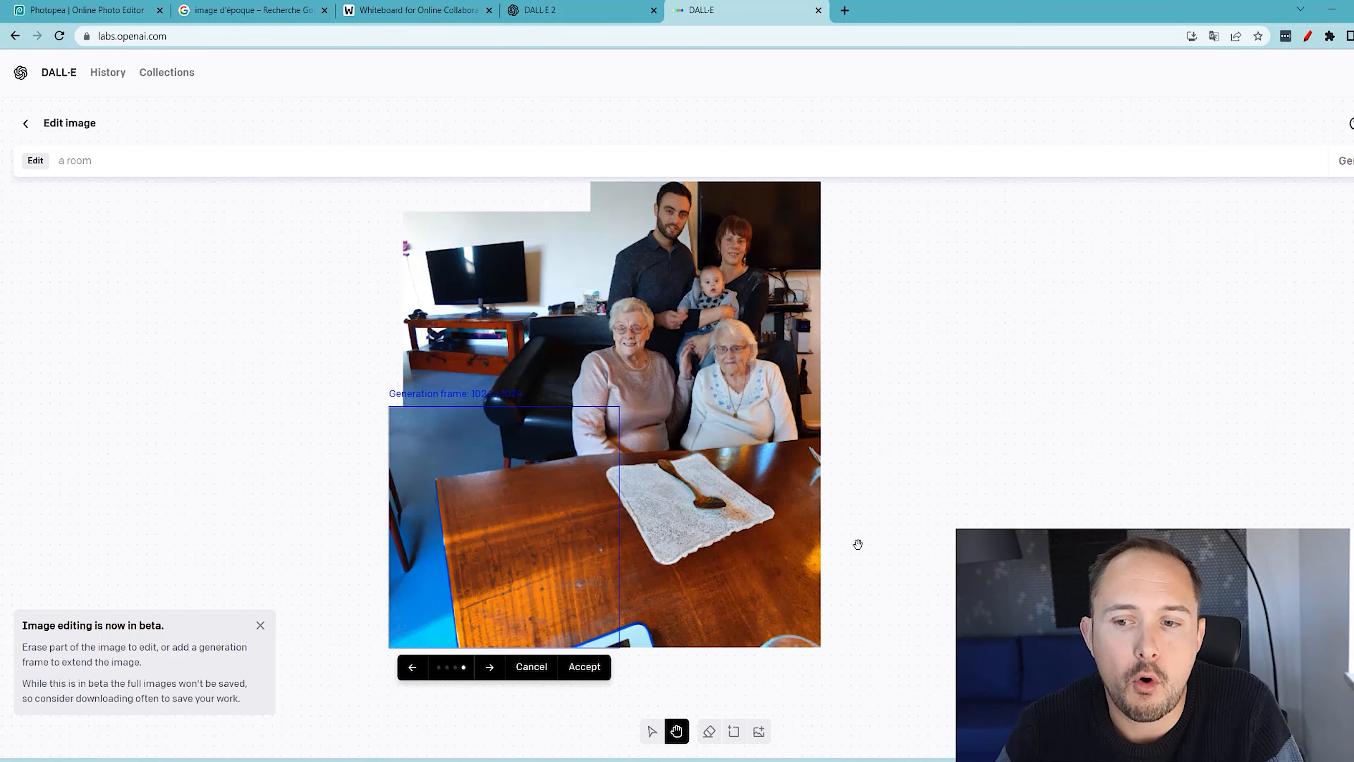
left_click(587, 667)
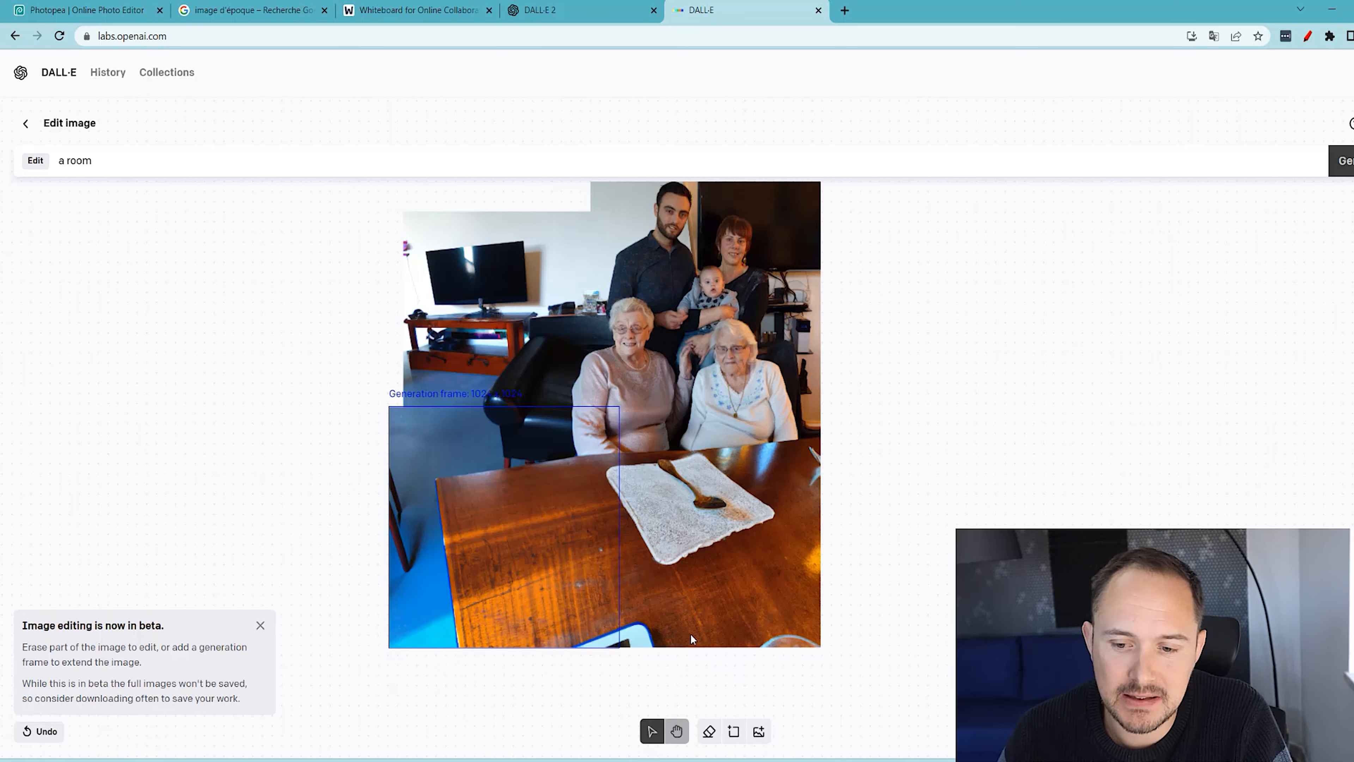
Step: Add a generation frame overlapping the bottom edge of the photo's table and activate the eraser
left_click(734, 730)
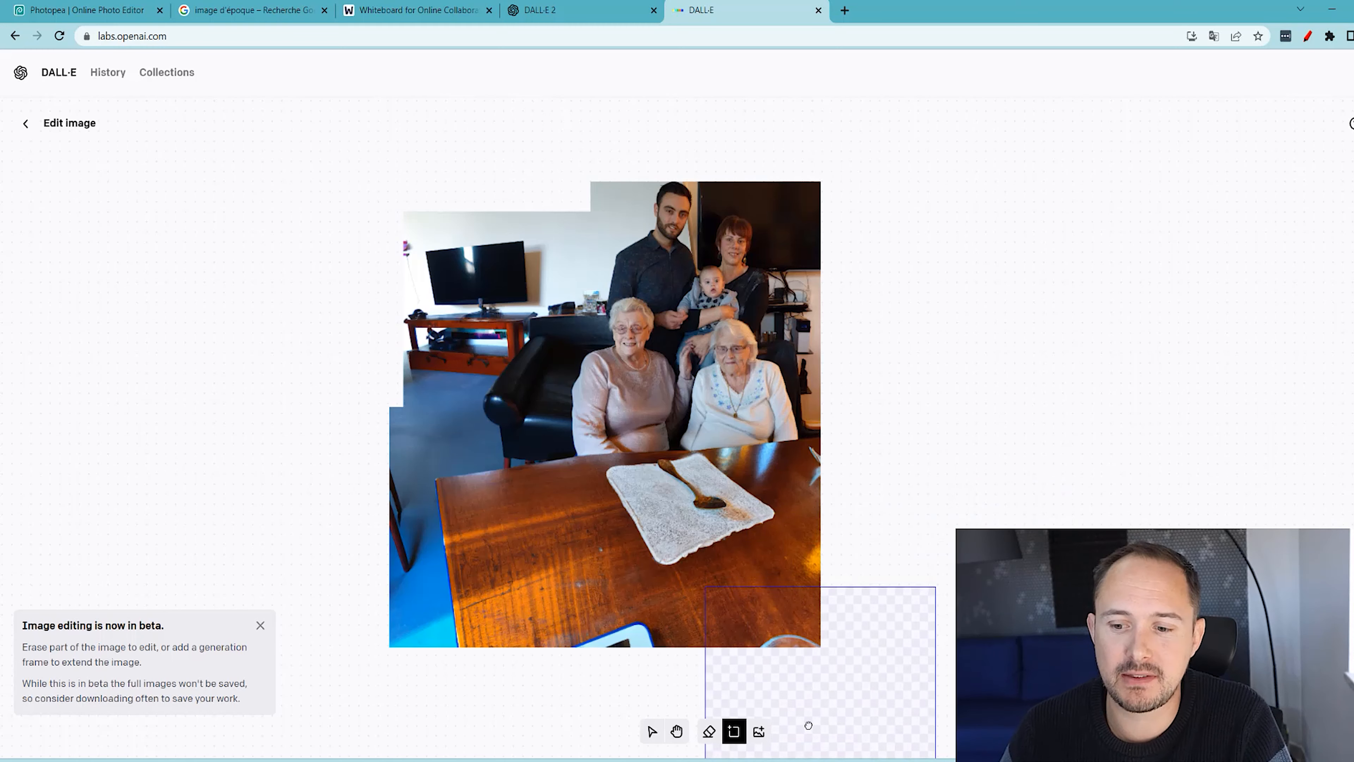
left_click(691, 717)
left_click(709, 731)
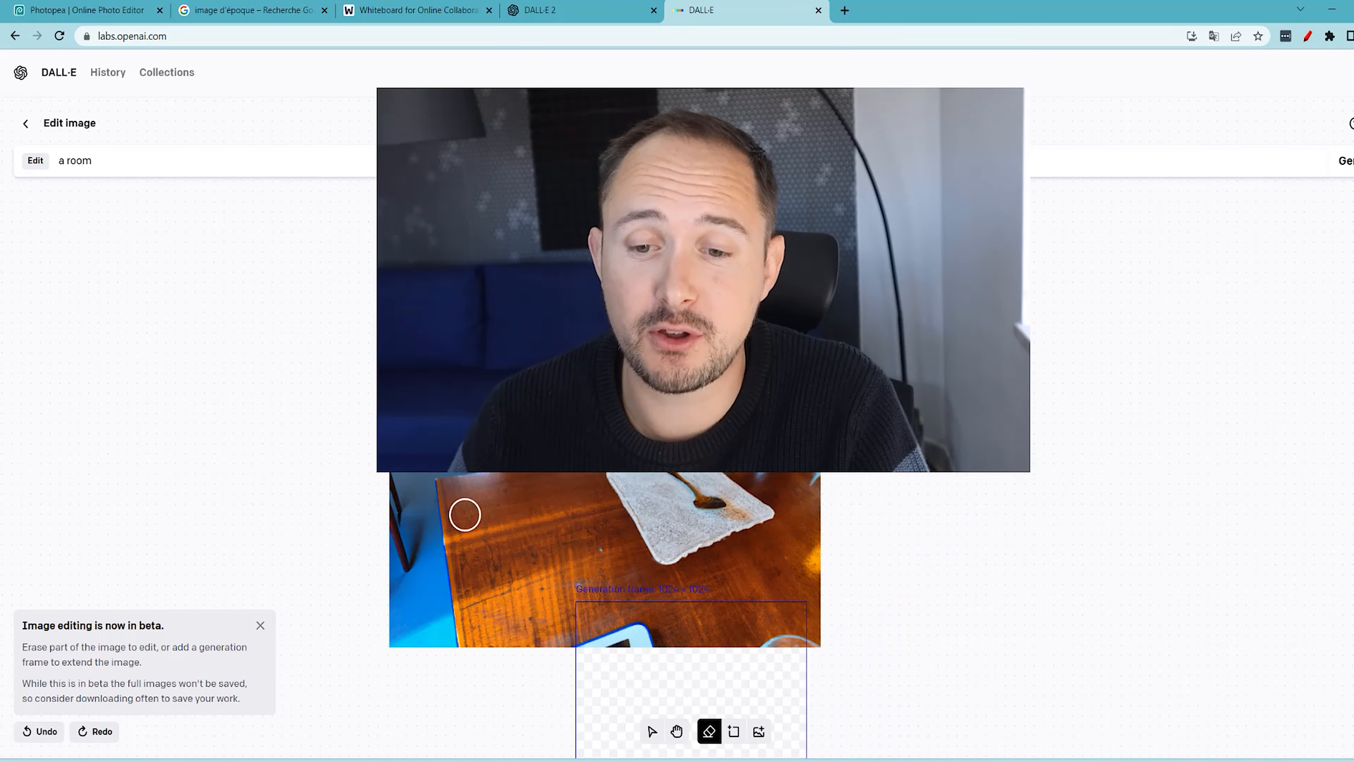